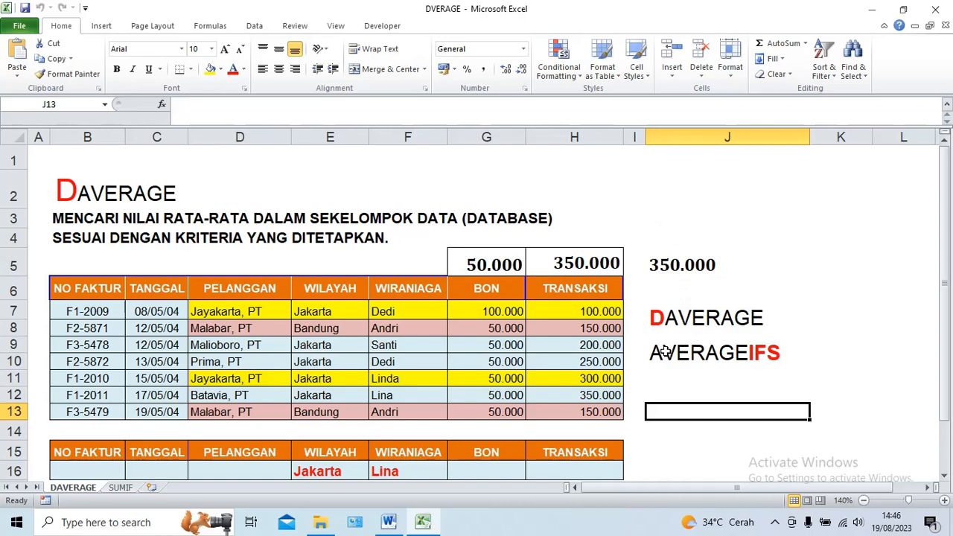
Examine the AVERAGEIFS formula in cell J5 and the table ranges it references.
{"action": "left_click", "coordinate": [672, 190]}
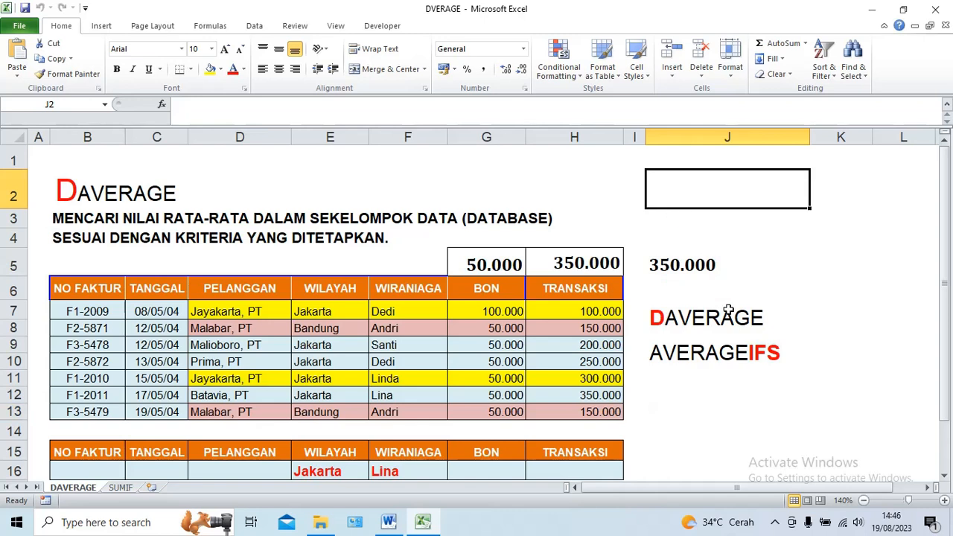
{"action": "left_click", "coordinate": [694, 353]}
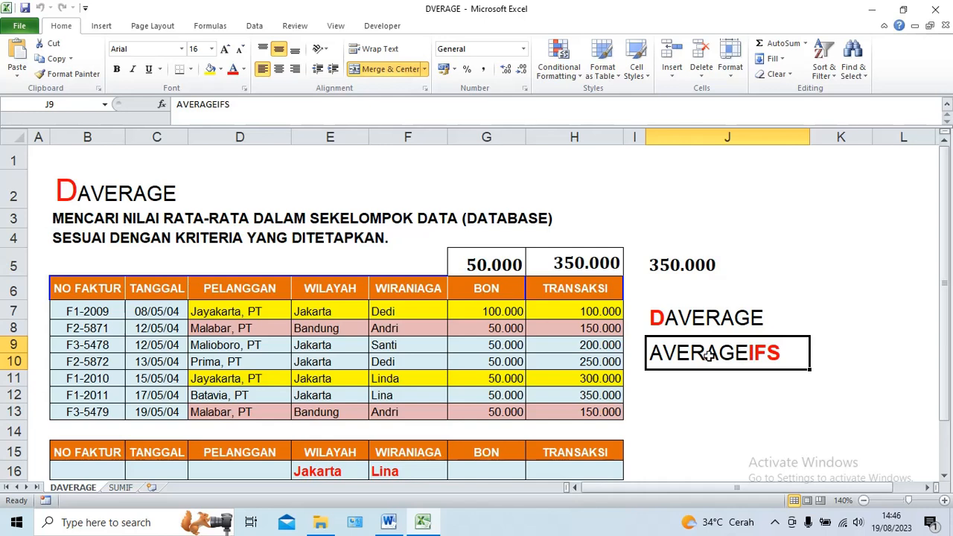
{"action": "scroll", "coordinate": [709, 354], "scroll_direction": "down", "scroll_amount": 1}
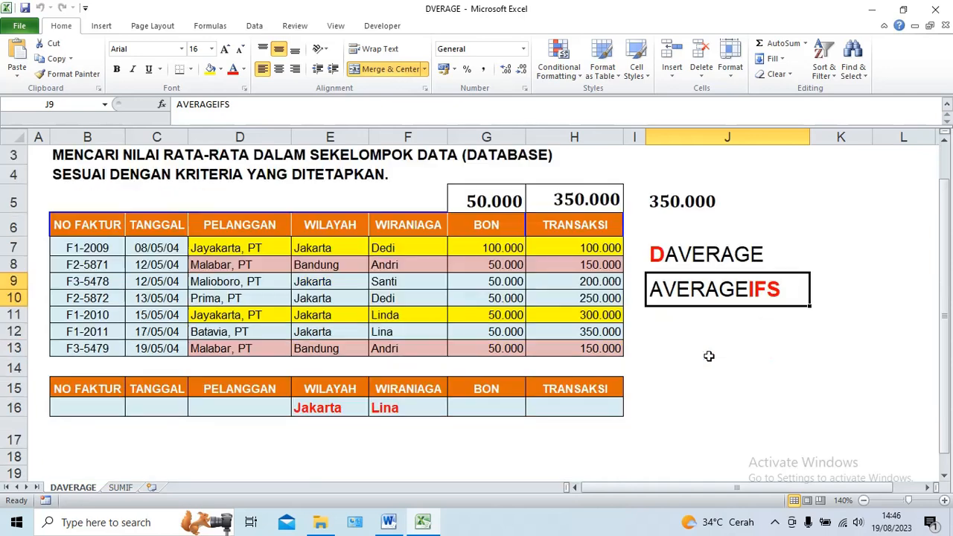
{"action": "scroll", "coordinate": [691, 300], "scroll_direction": "up", "scroll_amount": 1}
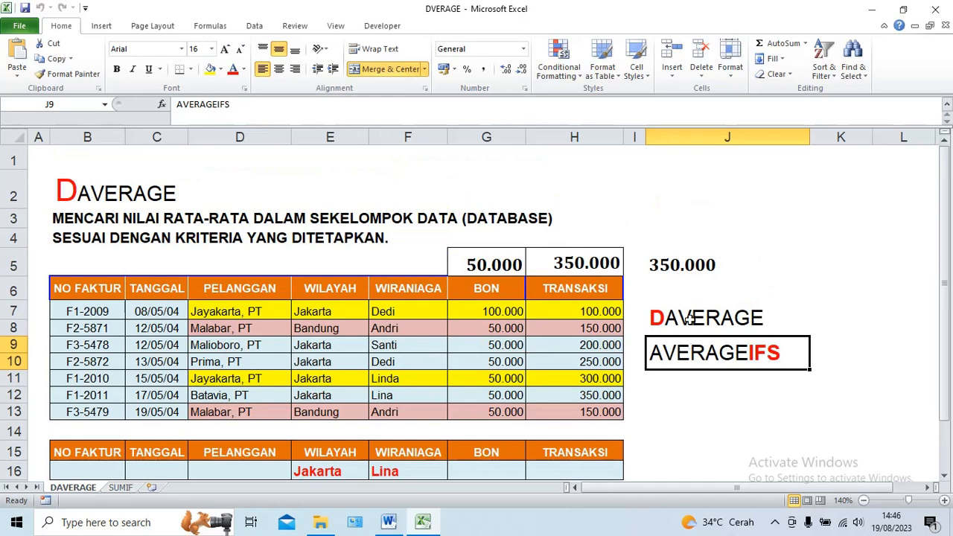
{"action": "left_click", "coordinate": [665, 264]}
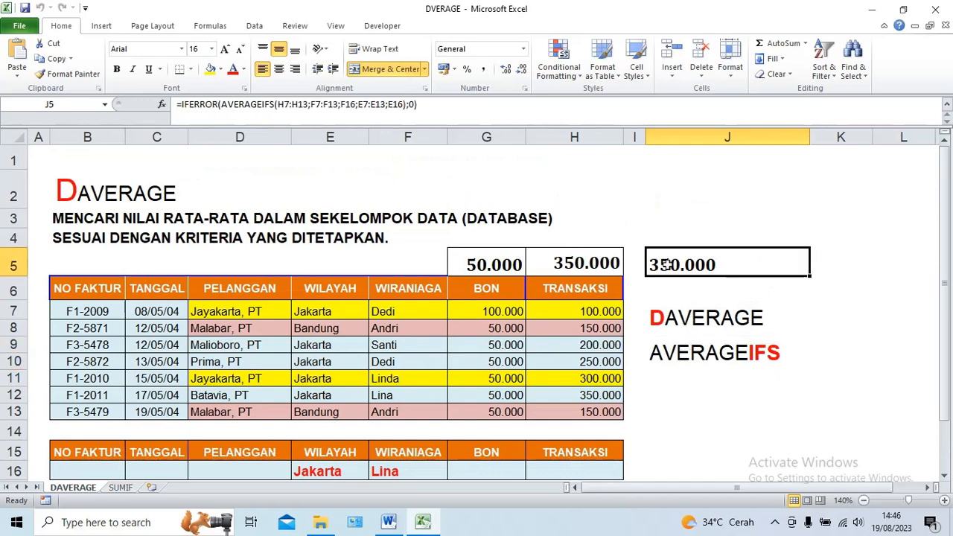
{"action": "double_click", "coordinate": [665, 264]}
{"action": "scroll", "coordinate": [665, 264], "scroll_direction": "down", "scroll_amount": 1}
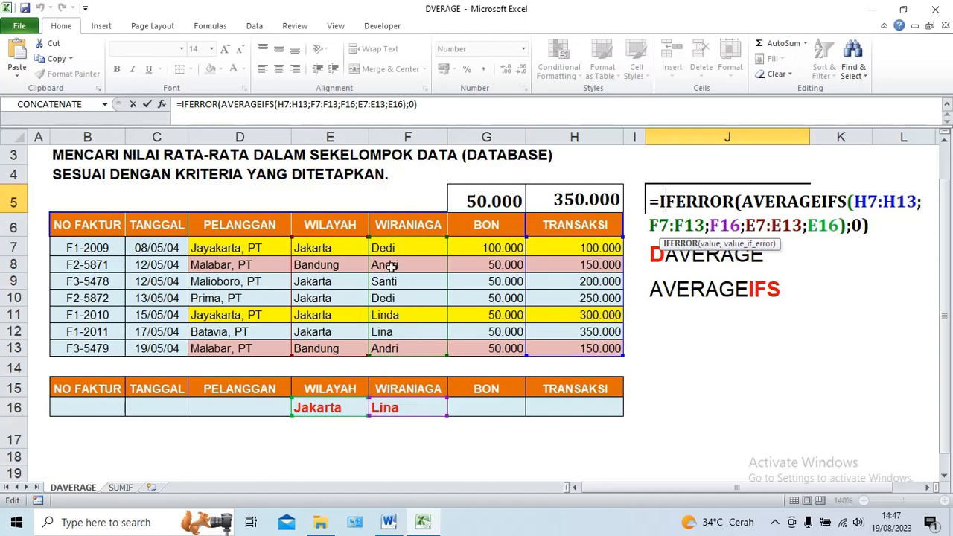
{"action": "left_click", "coordinate": [146, 104]}
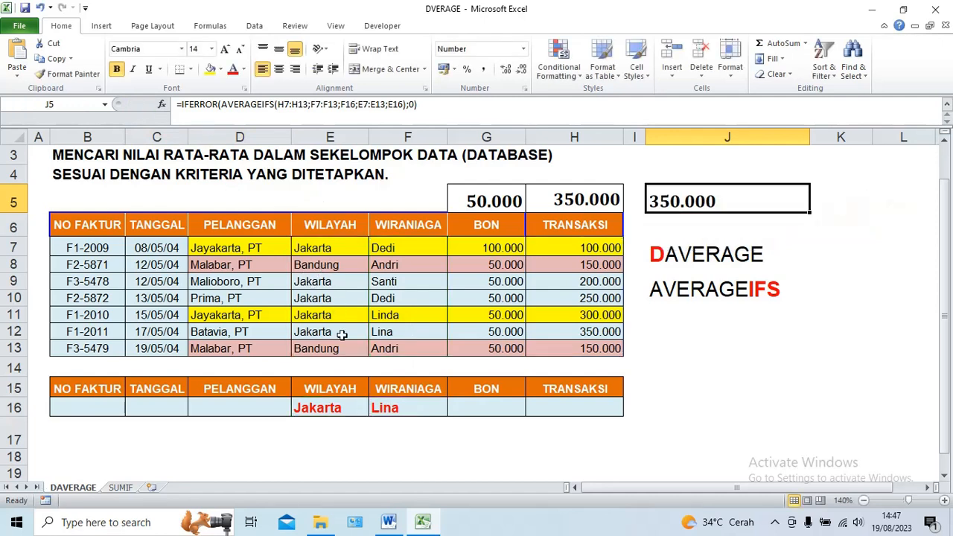
Go through the data table's column headings in row 6, from NO FAKTUR to BON.
{"action": "left_click_drag", "start_coordinate": [223, 247], "coordinate": [466, 286]}
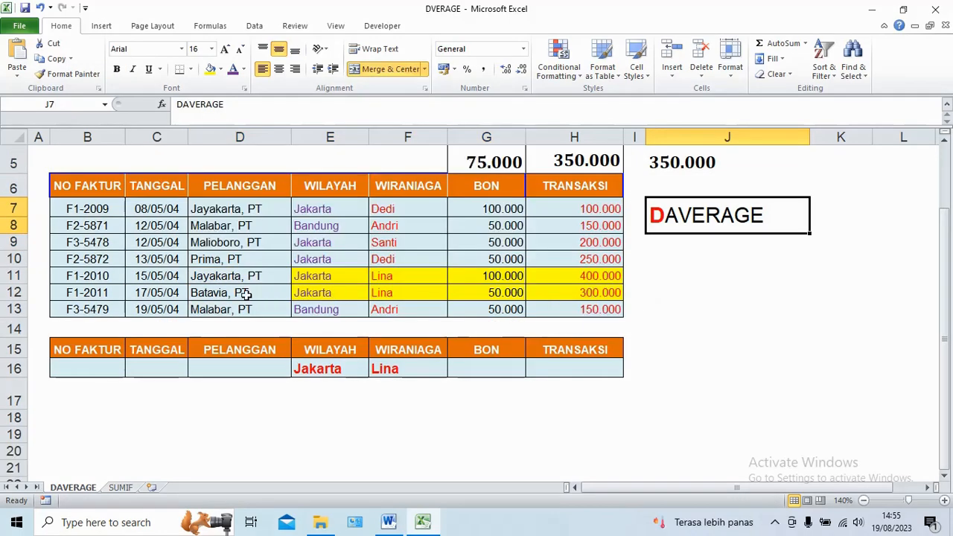
{"action": "scroll", "coordinate": [230, 298], "scroll_direction": "up", "scroll_amount": 1}
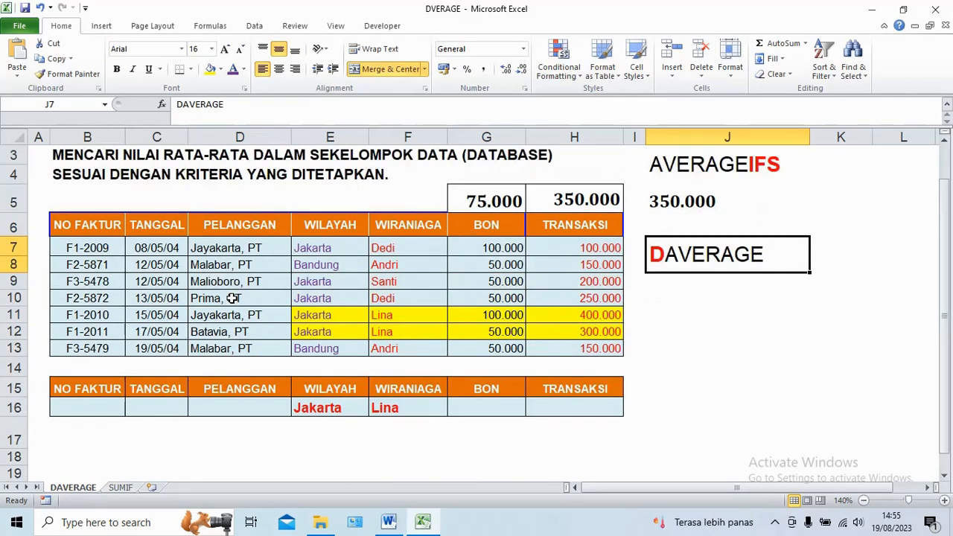
{"action": "left_click", "coordinate": [76, 226]}
{"action": "left_click", "coordinate": [145, 225]}
{"action": "left_click", "coordinate": [212, 225]}
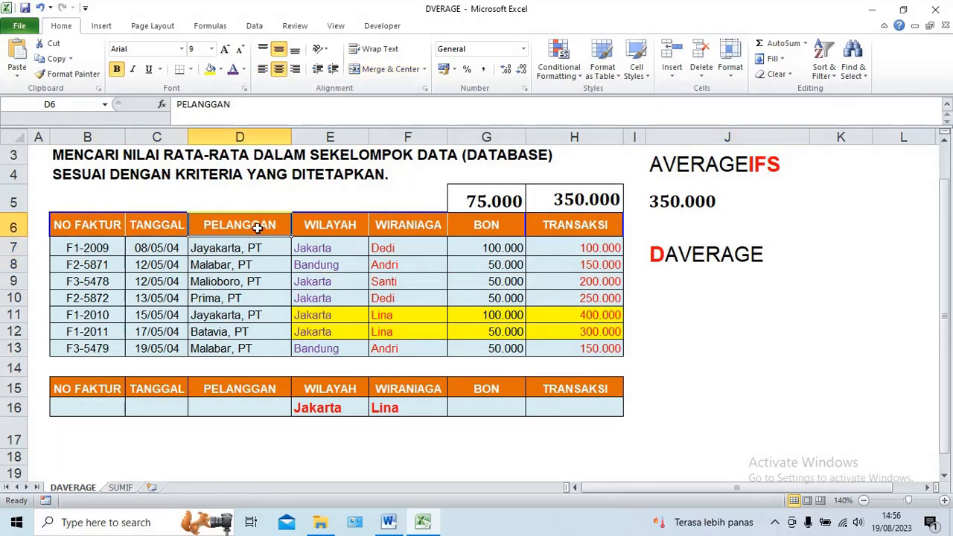
{"action": "left_click", "coordinate": [318, 228]}
{"action": "left_click", "coordinate": [394, 227]}
{"action": "left_click", "coordinate": [481, 228]}
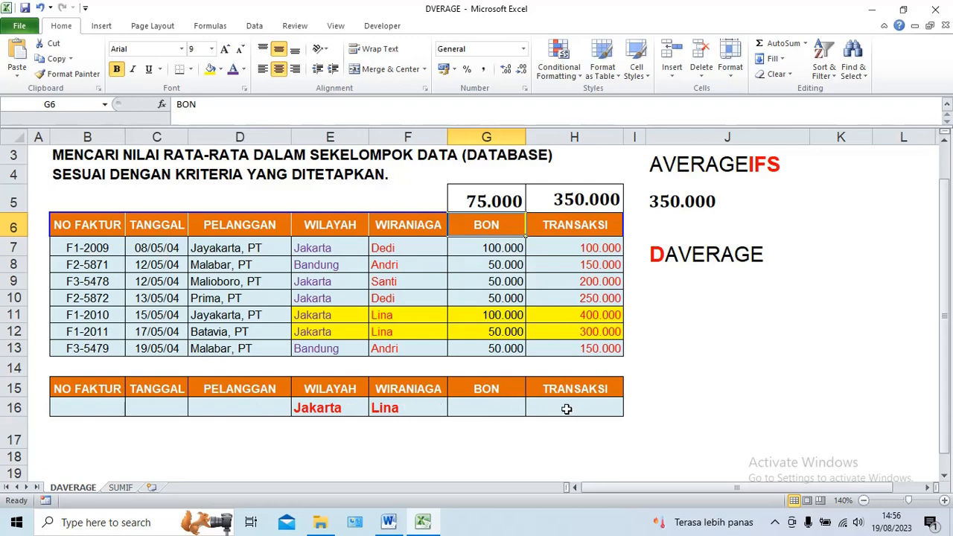
Fill data range B7:H13 with a light aqua theme colour and set its font colour to black.
{"action": "left_click_drag", "start_coordinate": [59, 241], "coordinate": [563, 341]}
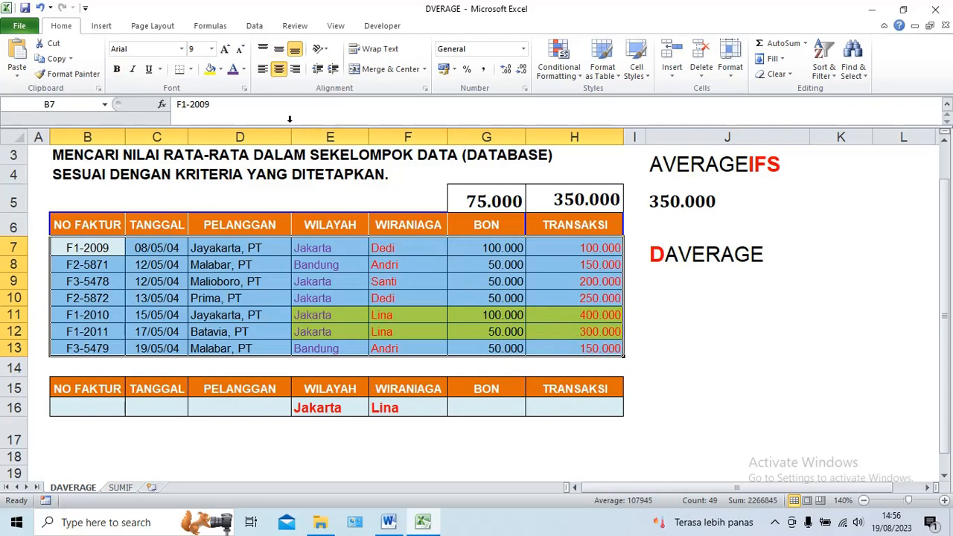
{"action": "left_click", "coordinate": [221, 70]}
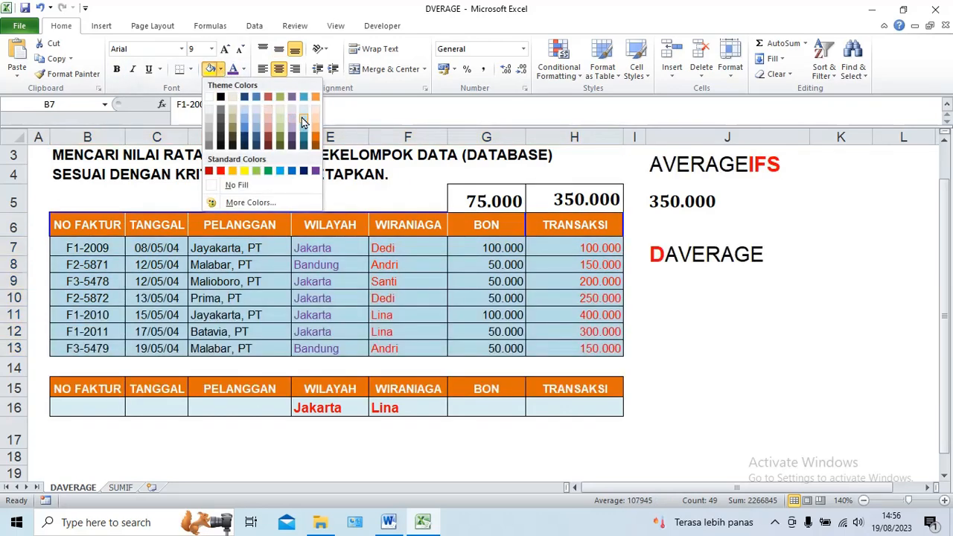
{"action": "left_click", "coordinate": [301, 120]}
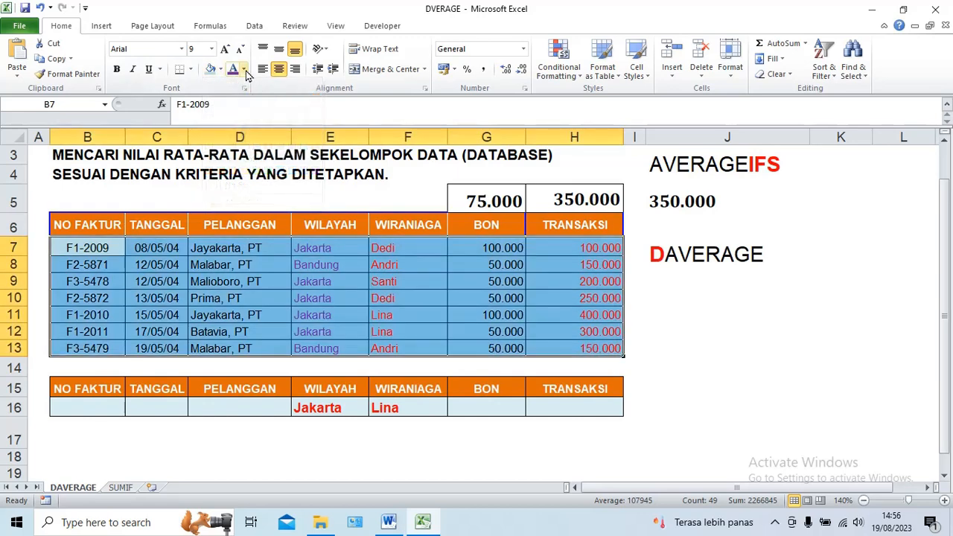
{"action": "left_click", "coordinate": [243, 70]}
{"action": "left_click", "coordinate": [244, 113]}
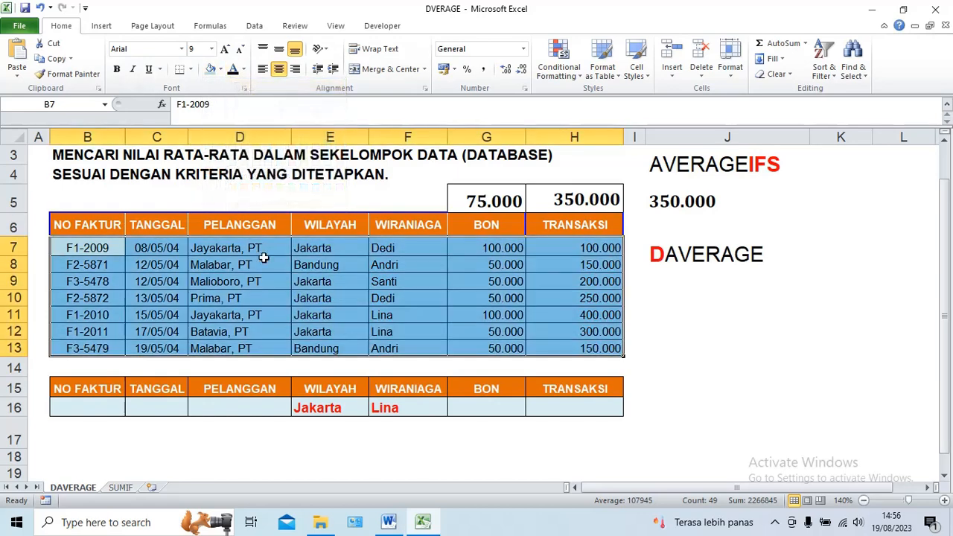
{"action": "left_click", "coordinate": [267, 269]}
{"action": "scroll", "coordinate": [272, 276], "scroll_direction": "down", "scroll_amount": 1}
{"action": "scroll", "coordinate": [273, 276], "scroll_direction": "up", "scroll_amount": 1}
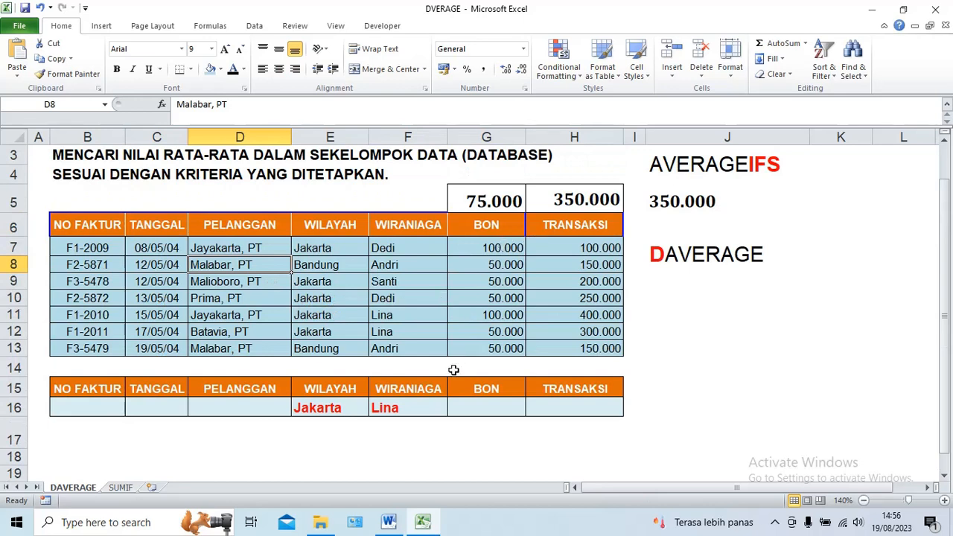
Examine the BON column, the table range B6:H13 and the DAVERAGE formula in cell G5.
{"action": "left_click", "coordinate": [487, 245]}
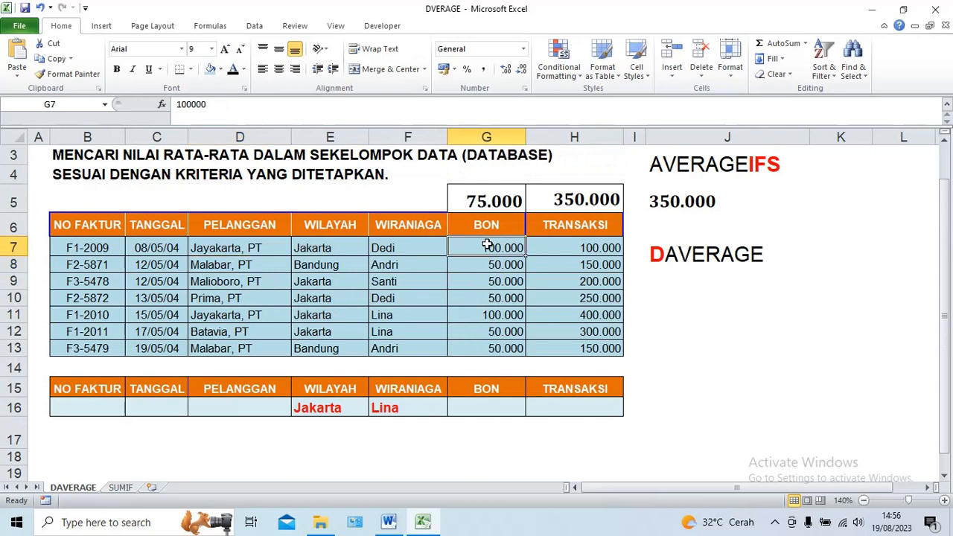
{"action": "left_click", "coordinate": [483, 386]}
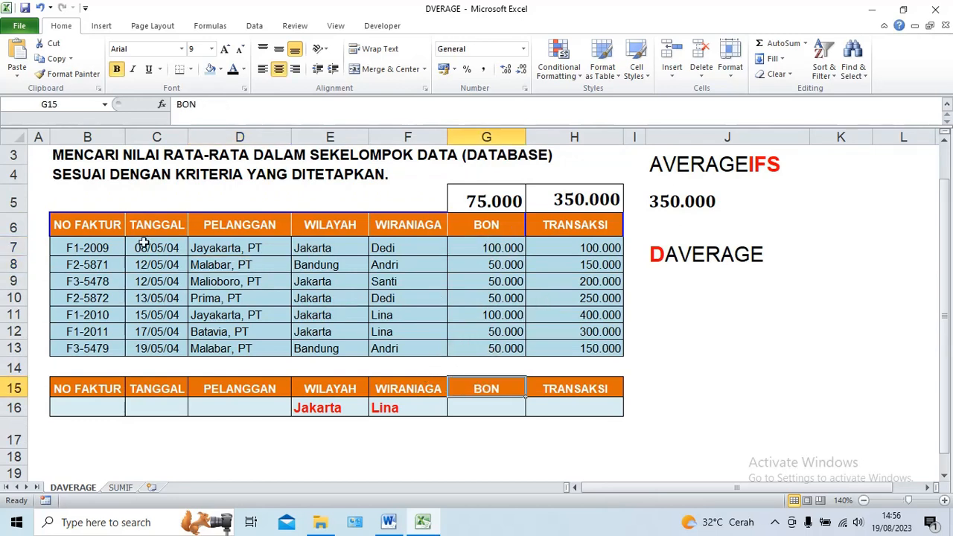
{"action": "left_click_drag", "start_coordinate": [64, 227], "coordinate": [573, 346]}
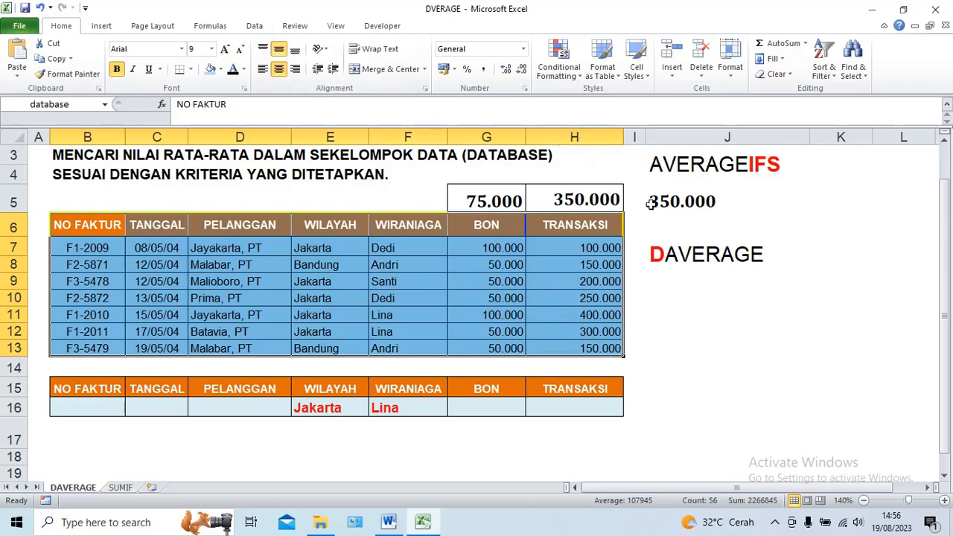
{"action": "double_click", "coordinate": [465, 197]}
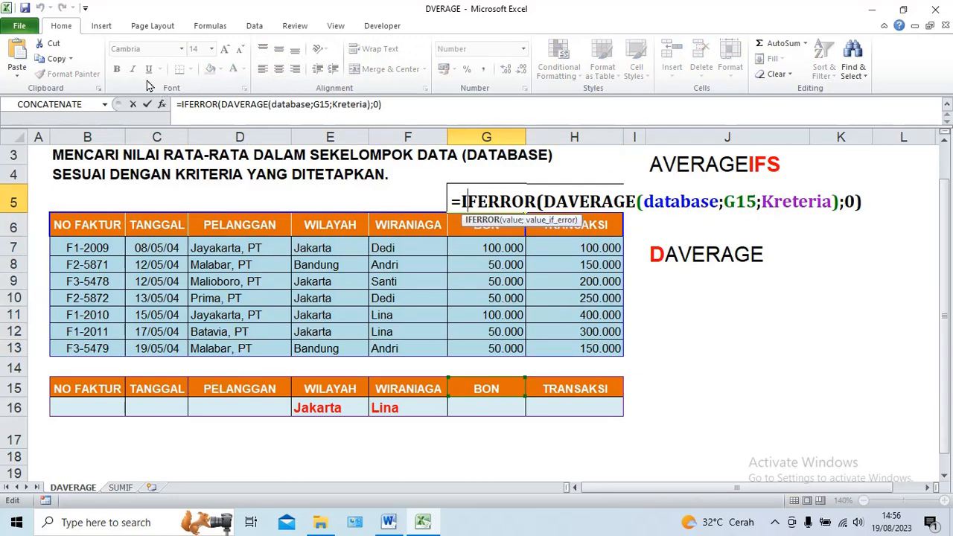
{"action": "left_click", "coordinate": [146, 104]}
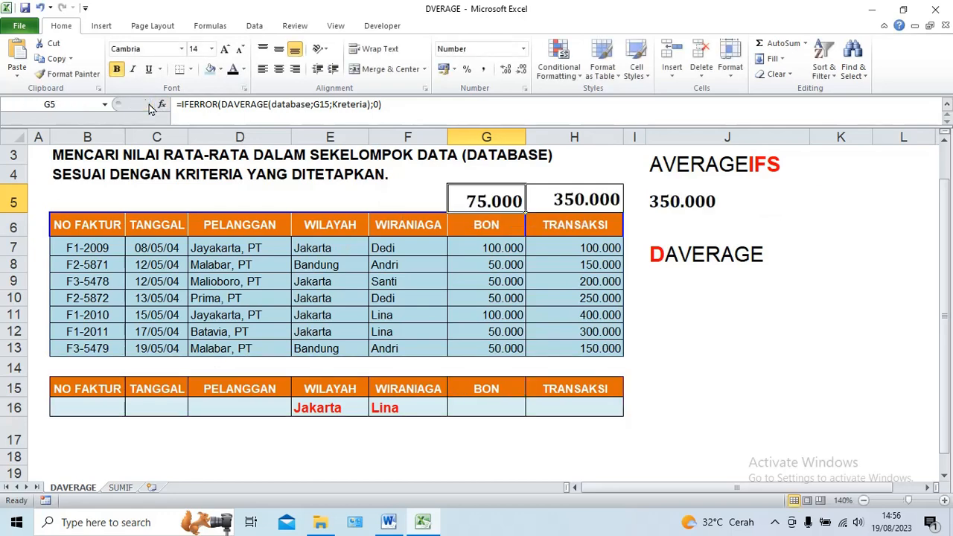
Draw a text box across the data table over rows 9 to 12, from column A to column J.
{"action": "left_click", "coordinate": [101, 27]}
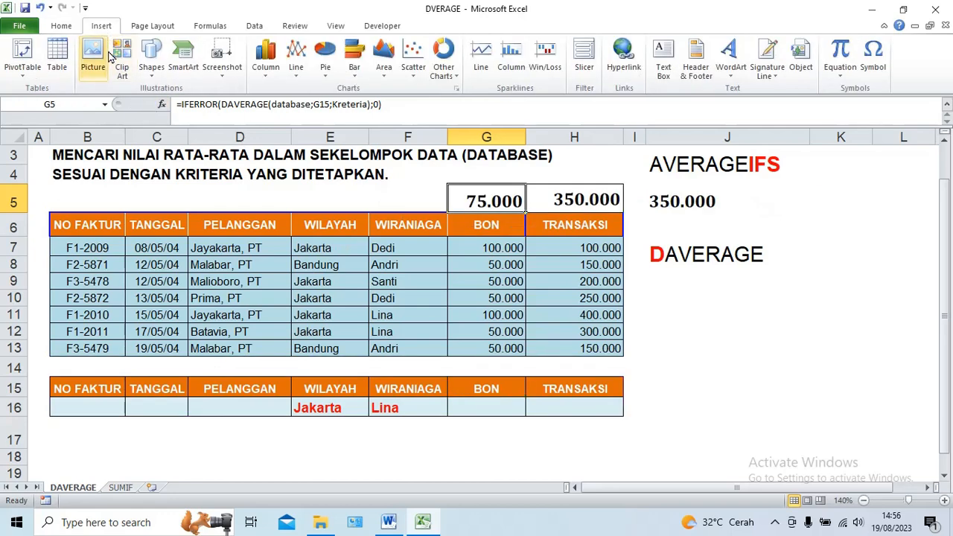
{"action": "left_click", "coordinate": [150, 79]}
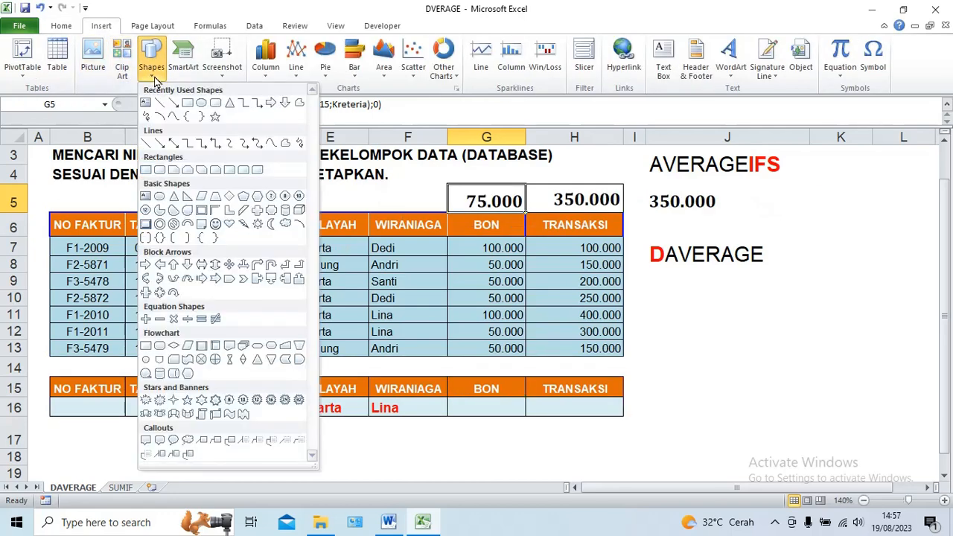
{"action": "left_click", "coordinate": [146, 104]}
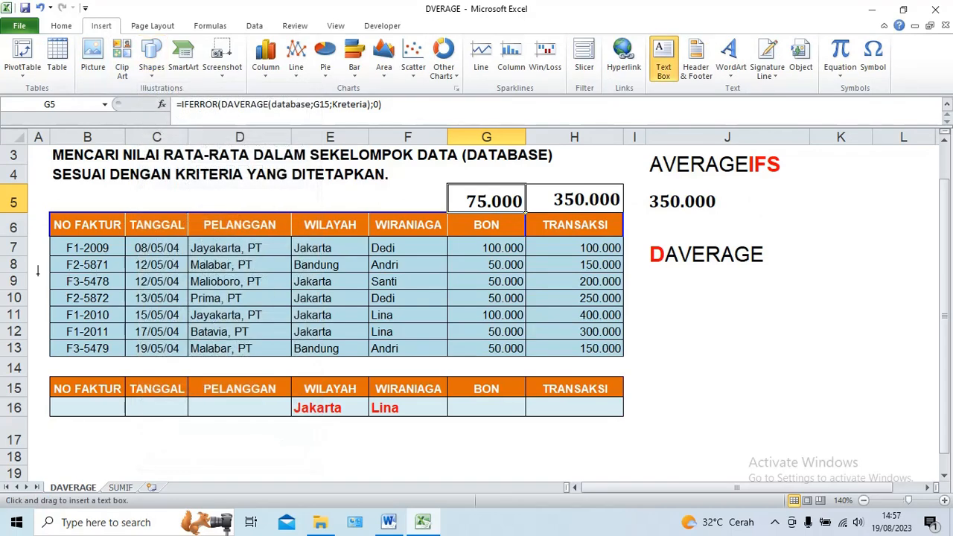
{"action": "mouse_move", "coordinate": [37, 274]}
{"action": "left_mouse_down"}
{"action": "mouse_move", "coordinate": [104, 319]}
{"action": "mouse_move", "coordinate": [670, 334]}
{"action": "left_mouse_up"}
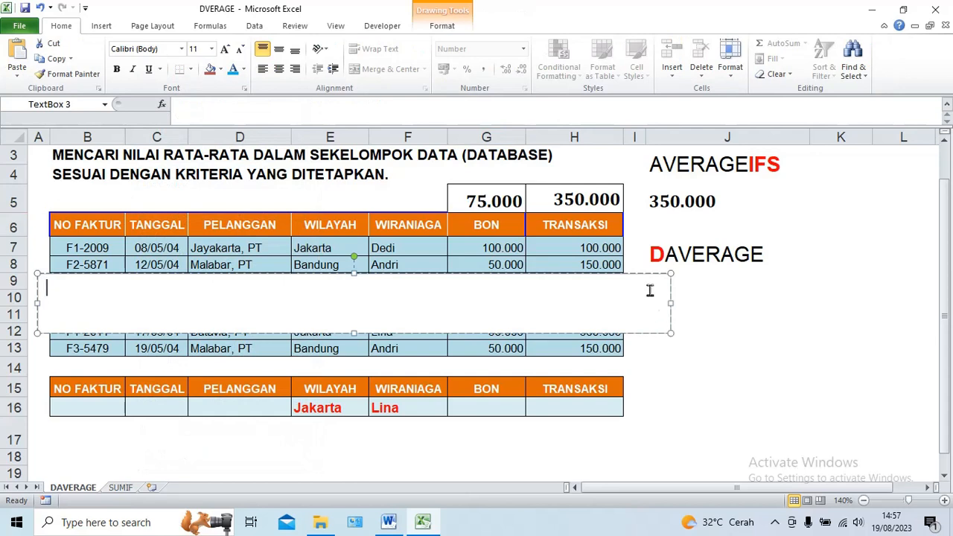
Copy the full DAVERAGE formula text from cell G5 into the text box over the table.
{"action": "left_click", "coordinate": [499, 196]}
{"action": "left_click_drag", "start_coordinate": [389, 108], "coordinate": [124, 112]}
{"action": "key", "text": "ctrl+c"}
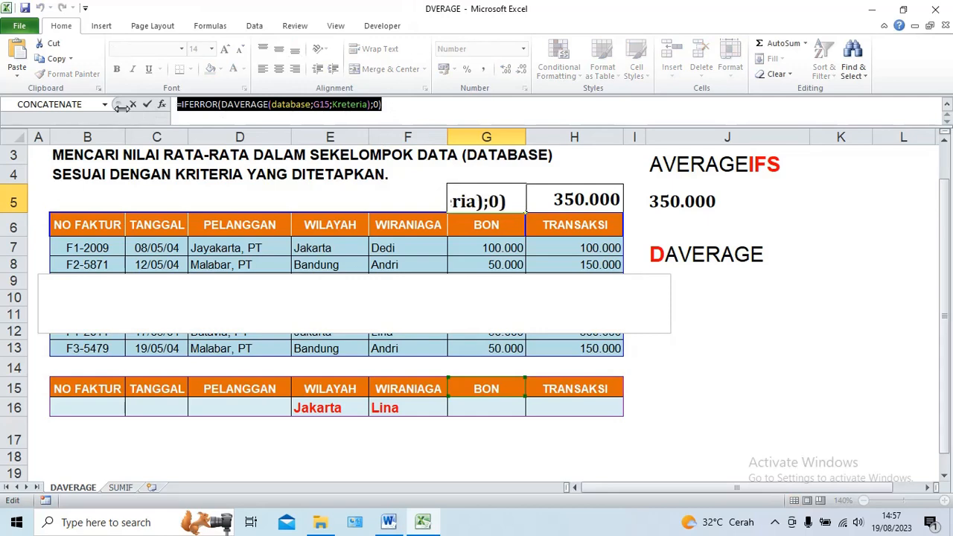
{"action": "left_click", "coordinate": [146, 104]}
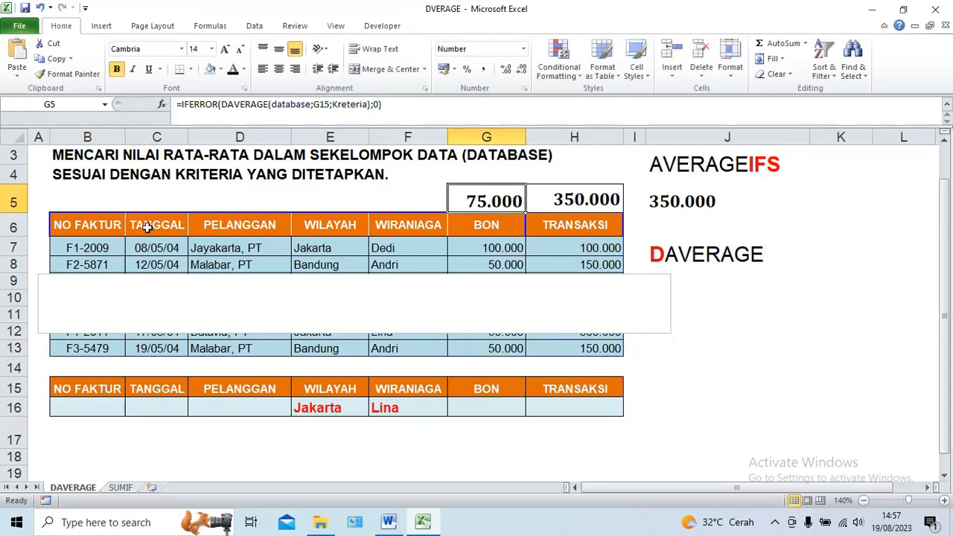
{"action": "left_click", "coordinate": [114, 309]}
{"action": "key", "text": "ctrl+v"}
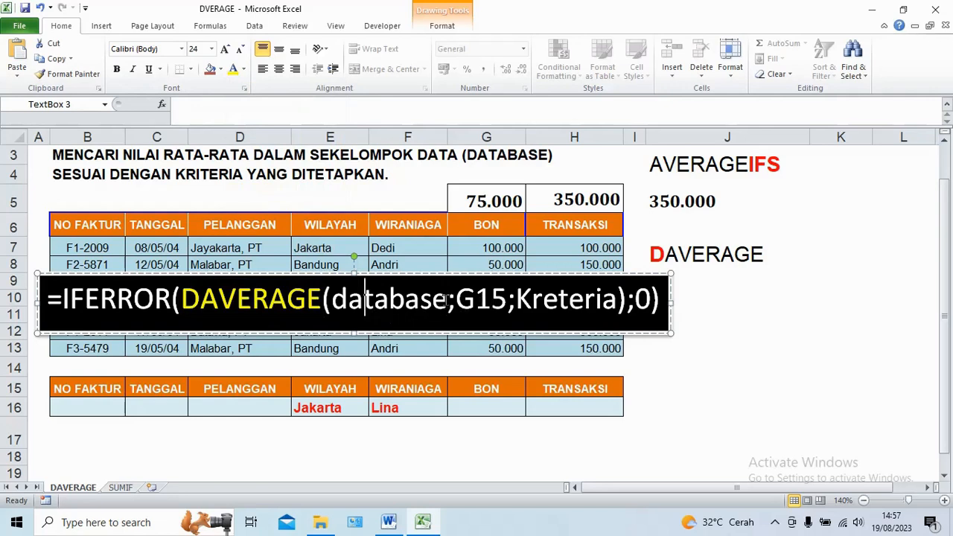
Colour the G15 reference yellow in the text box formula.
{"action": "left_click_drag", "start_coordinate": [508, 300], "coordinate": [459, 299]}
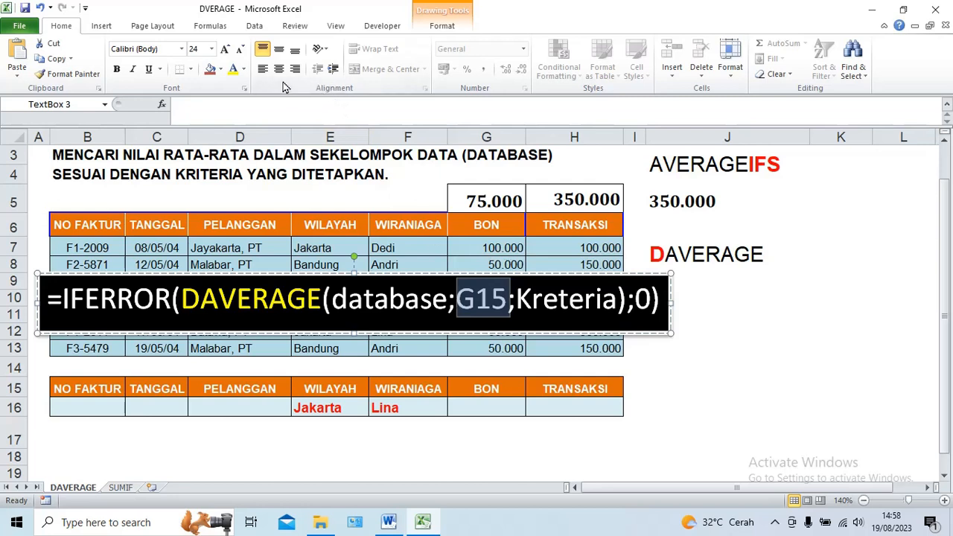
{"action": "left_click", "coordinate": [234, 71]}
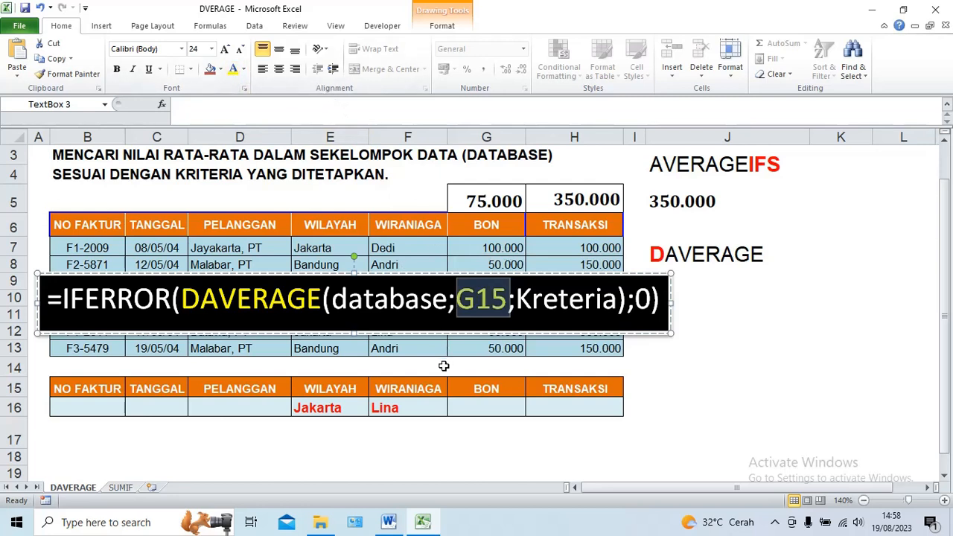
{"action": "left_click", "coordinate": [675, 392]}
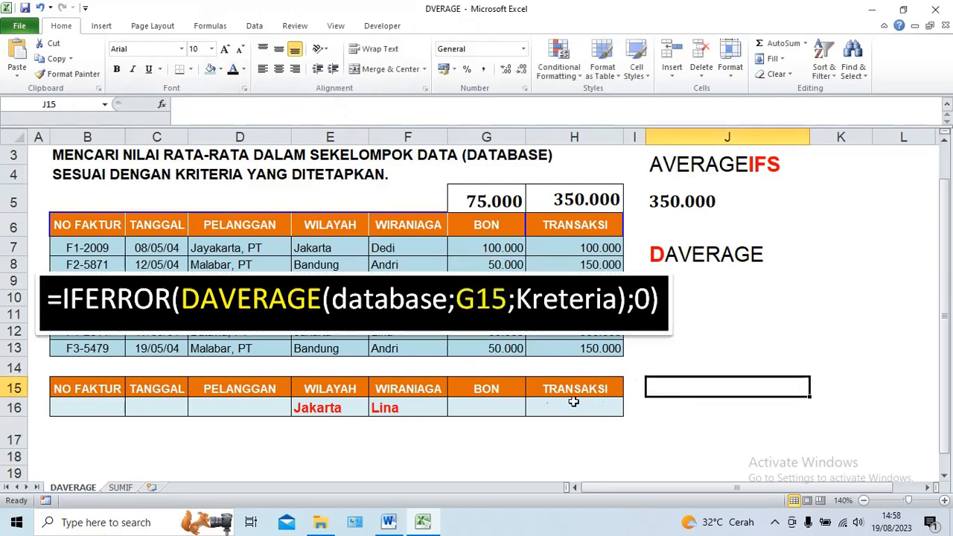
Review the formula's arguments on the sheet: field heading G15, database range B6:H13 and criteria range B15:H16.
{"action": "left_click", "coordinate": [496, 389]}
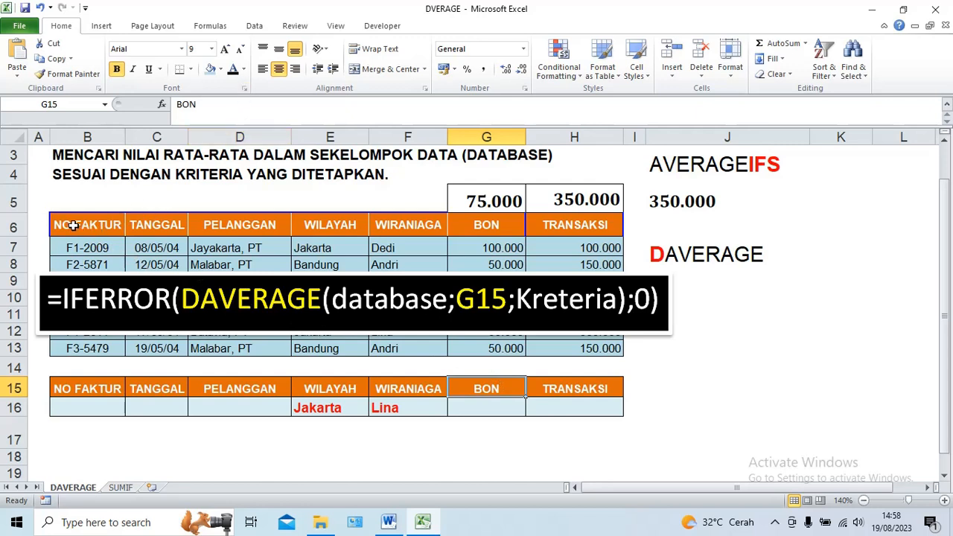
{"action": "left_click_drag", "start_coordinate": [77, 228], "coordinate": [596, 344]}
{"action": "left_click_drag", "start_coordinate": [63, 388], "coordinate": [593, 403]}
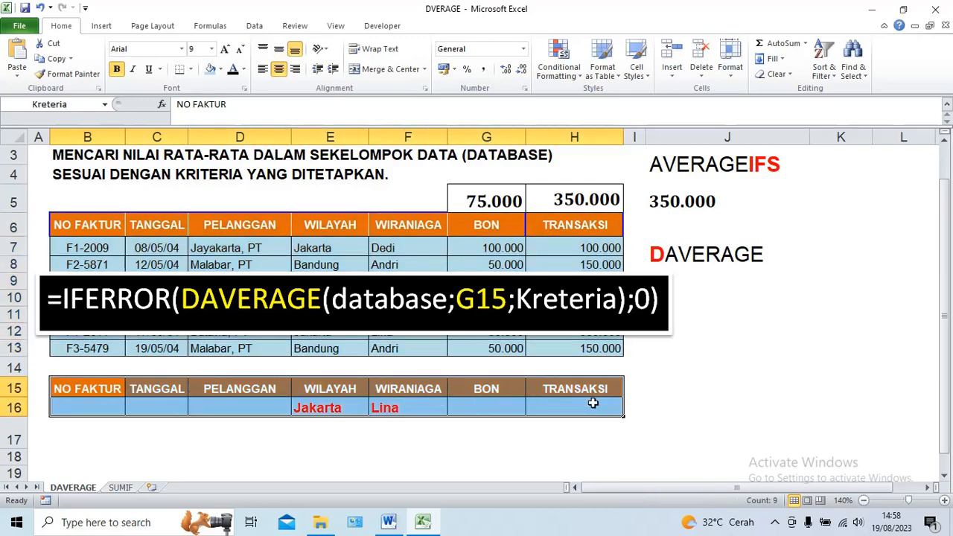
Delete the defined names database and Kreteria from the workbook.
{"action": "left_click", "coordinate": [214, 29]}
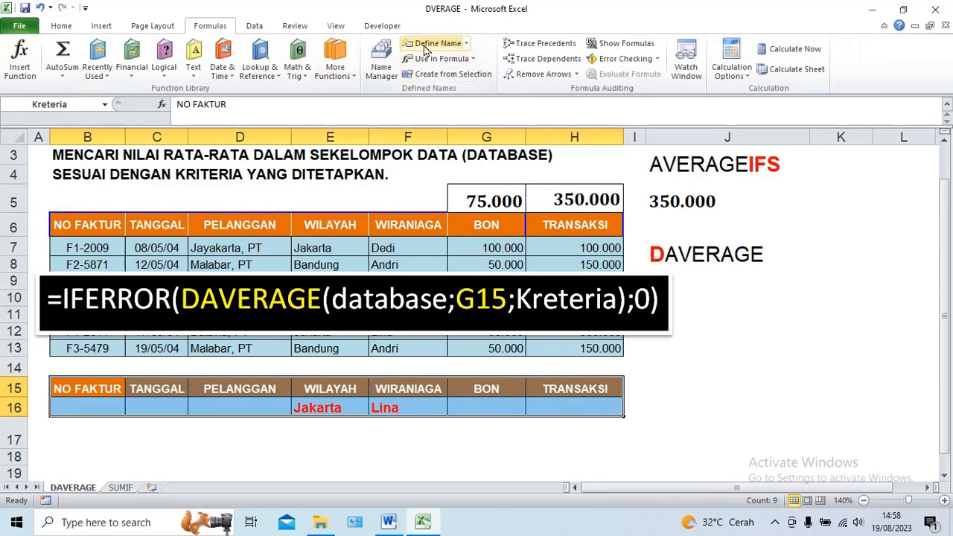
{"action": "left_click", "coordinate": [424, 45]}
{"action": "left_click", "coordinate": [445, 61]}
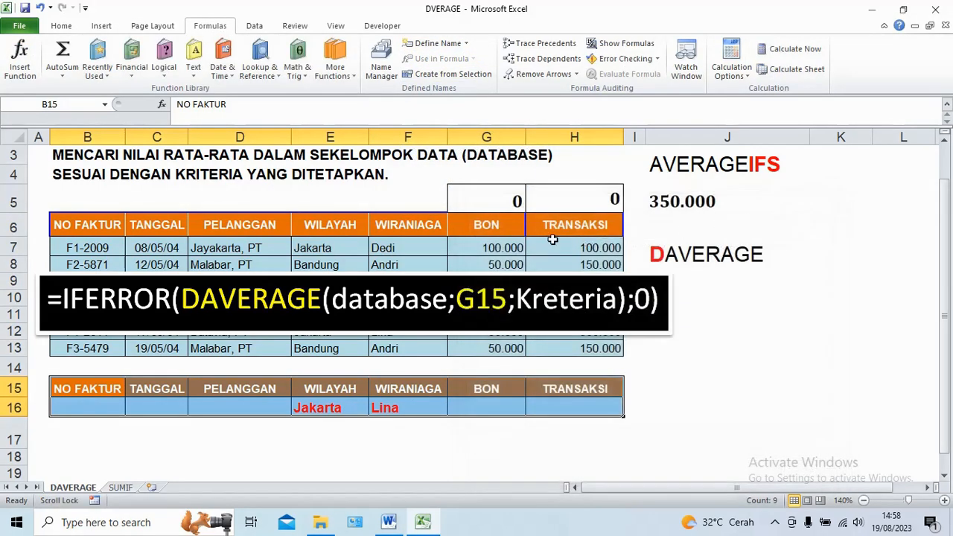
Move the DAVERAGE formula text box off the data table to the area below the criteria table.
{"action": "left_click", "coordinate": [312, 276]}
{"action": "mouse_move", "coordinate": [304, 275]}
{"action": "left_mouse_down"}
{"action": "mouse_move", "coordinate": [321, 408]}
{"action": "mouse_move", "coordinate": [304, 431]}
{"action": "left_mouse_up"}
{"action": "left_click", "coordinate": [676, 381]}
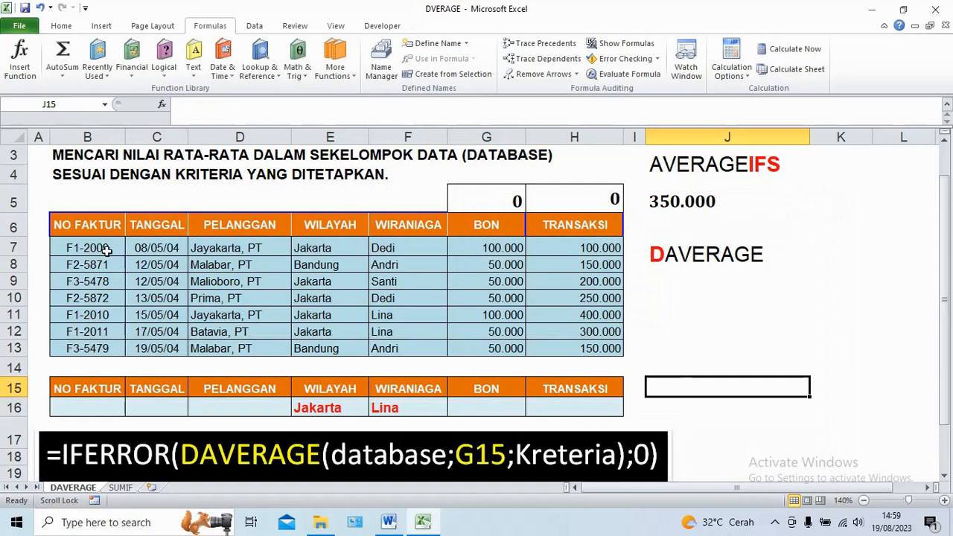
Review the database range B6:H13 and the arguments of the DAVERAGE formula in G5.
{"action": "left_click_drag", "start_coordinate": [55, 225], "coordinate": [564, 350]}
{"action": "left_click", "coordinate": [492, 197]}
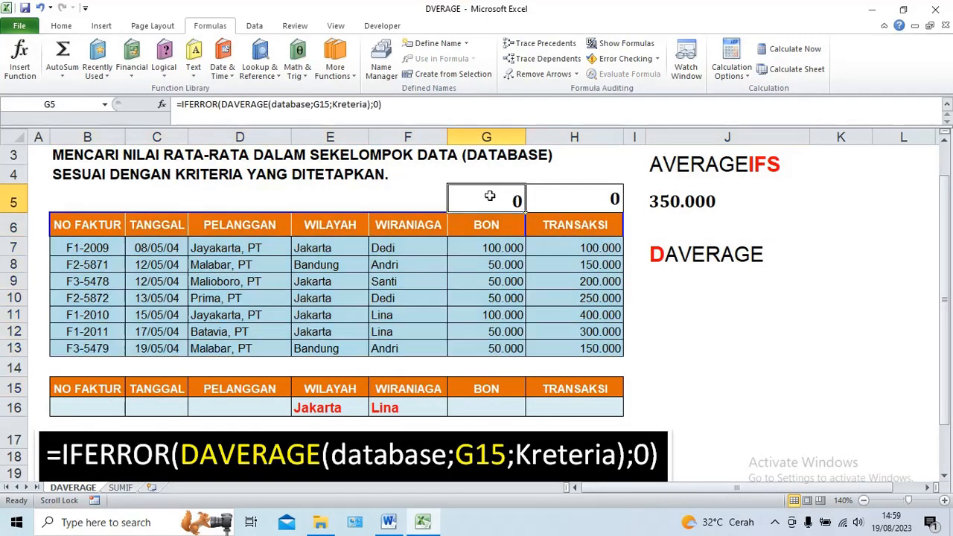
{"action": "double_click", "coordinate": [489, 196]}
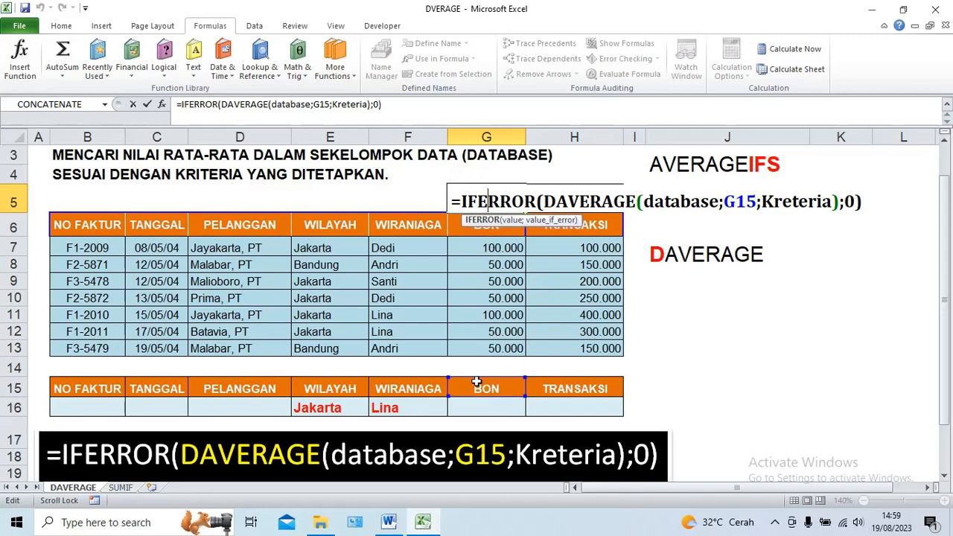
{"action": "left_click", "coordinate": [148, 105]}
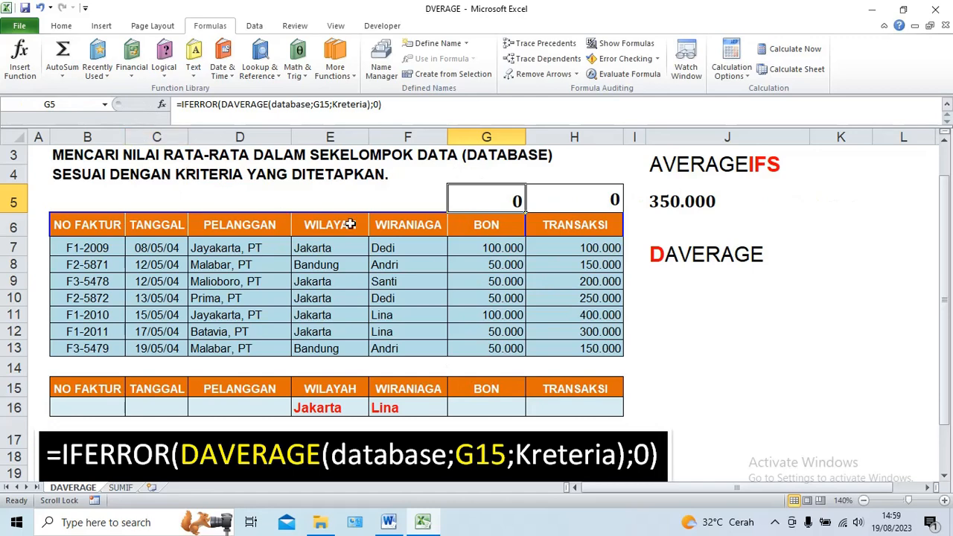
{"action": "double_click", "coordinate": [456, 198]}
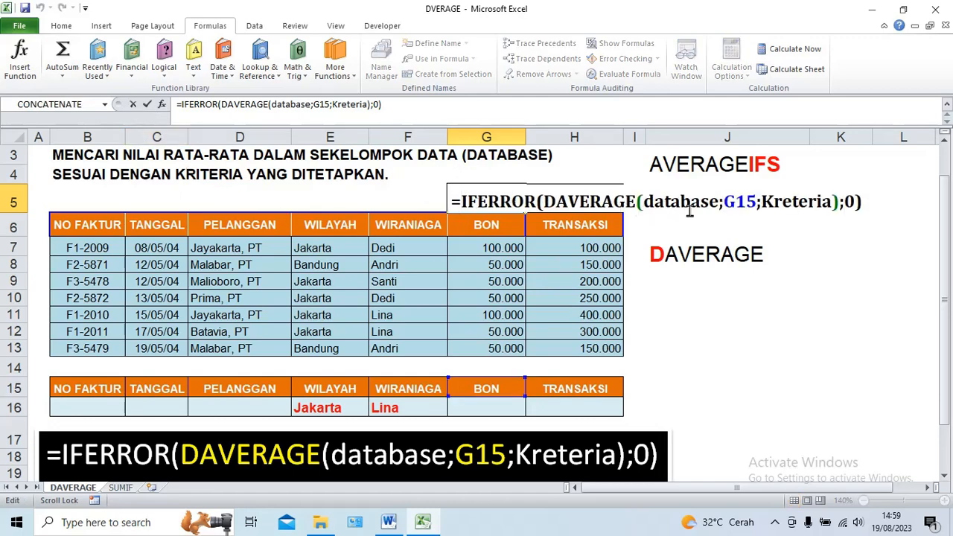
{"action": "left_click", "coordinate": [147, 104]}
Define the workbook name DATABASE for the data table range B6:H13, headings included.
{"action": "left_click", "coordinate": [380, 65]}
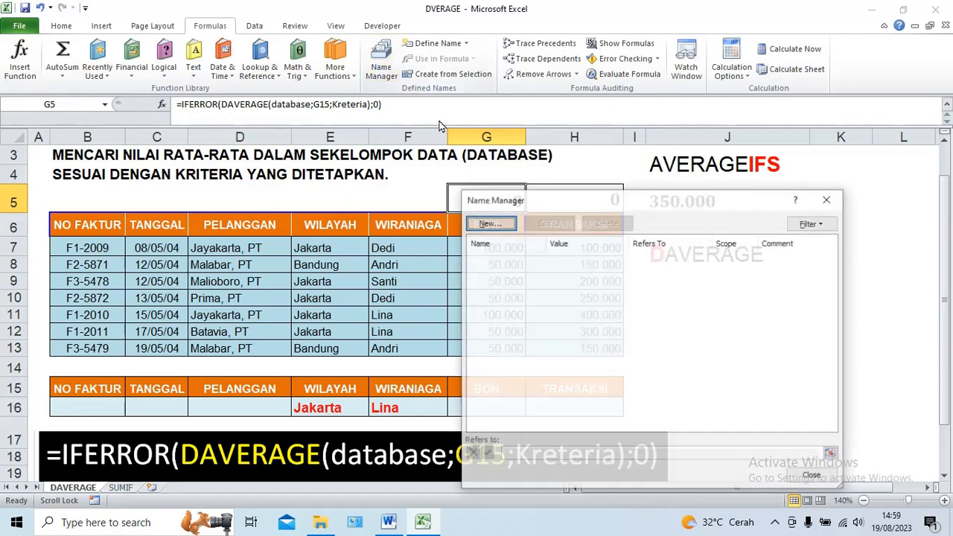
{"action": "left_click", "coordinate": [489, 223]}
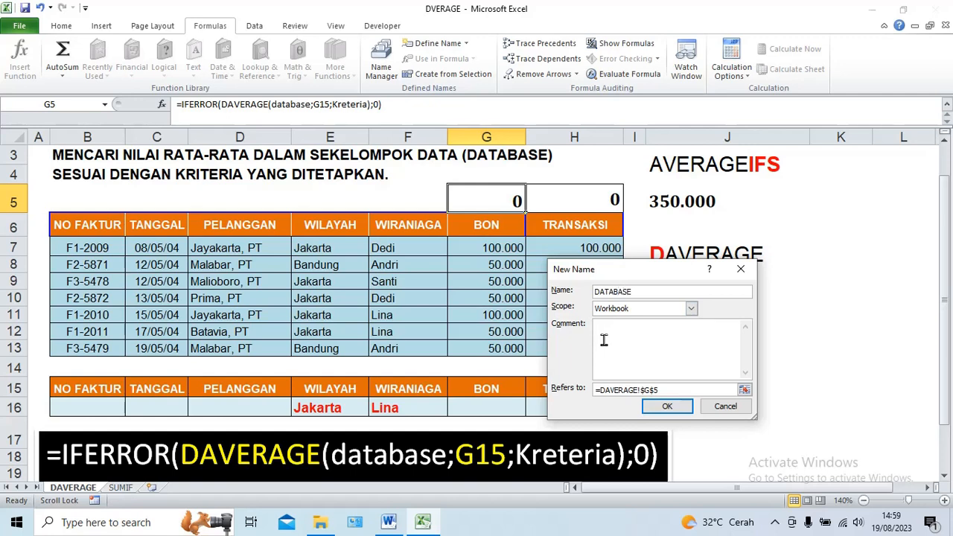
{"action": "left_click_drag", "start_coordinate": [659, 393], "coordinate": [554, 397]}
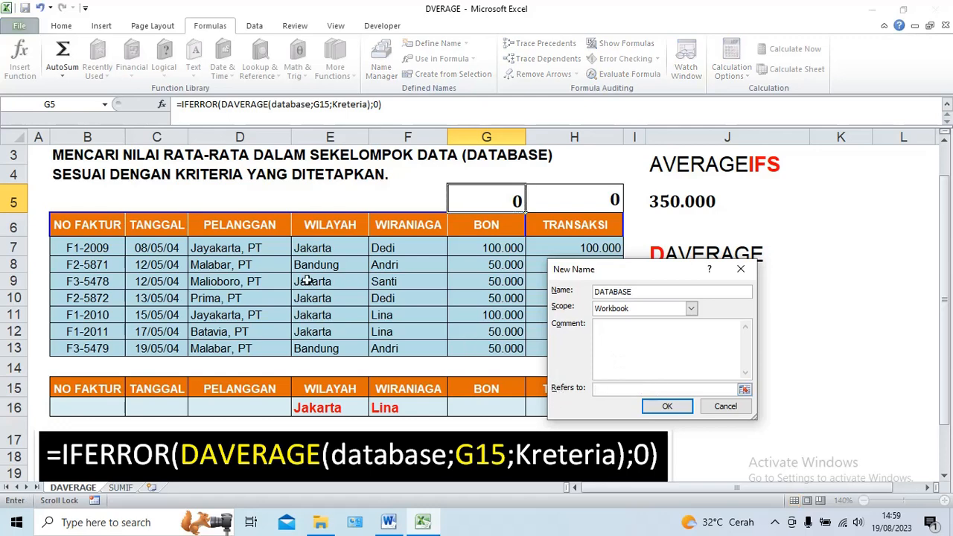
{"action": "left_click", "coordinate": [66, 221]}
{"action": "left_click_drag", "start_coordinate": [66, 221], "coordinate": [590, 348]}
{"action": "left_click", "coordinate": [668, 406]}
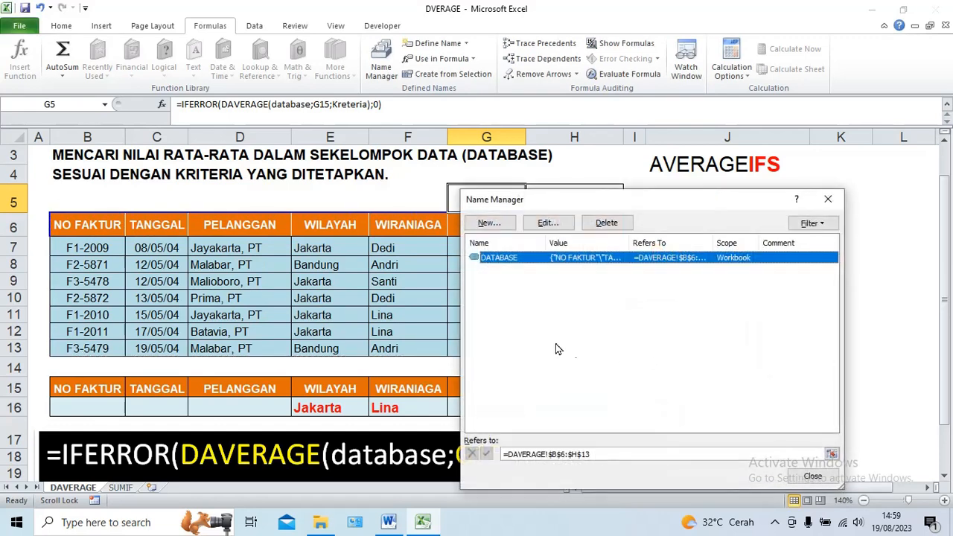
Define the workbook name KRETERIA for the criteria range B15:H16 and close the Name Manager.
{"action": "left_click", "coordinate": [487, 224]}
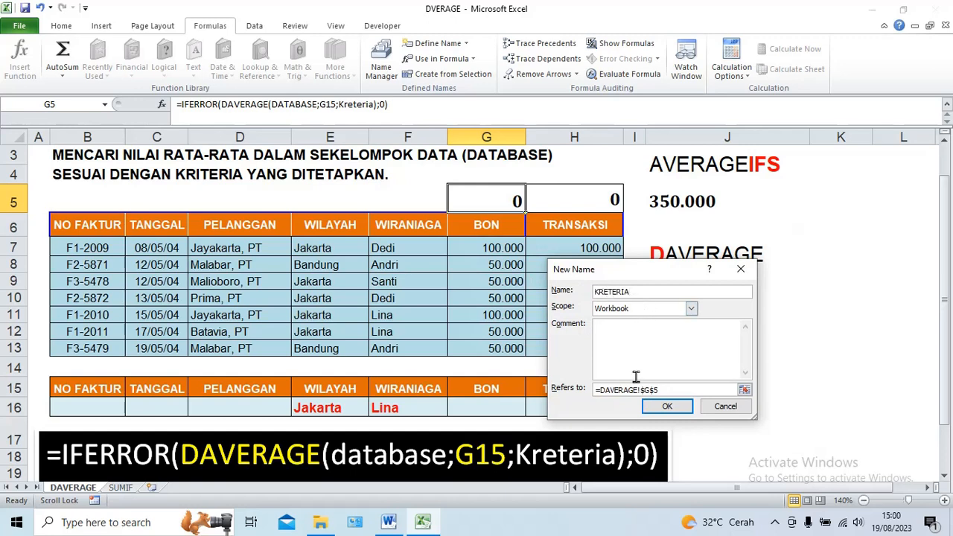
{"action": "left_click_drag", "start_coordinate": [657, 390], "coordinate": [594, 387]}
{"action": "key", "text": "BackSpace"}
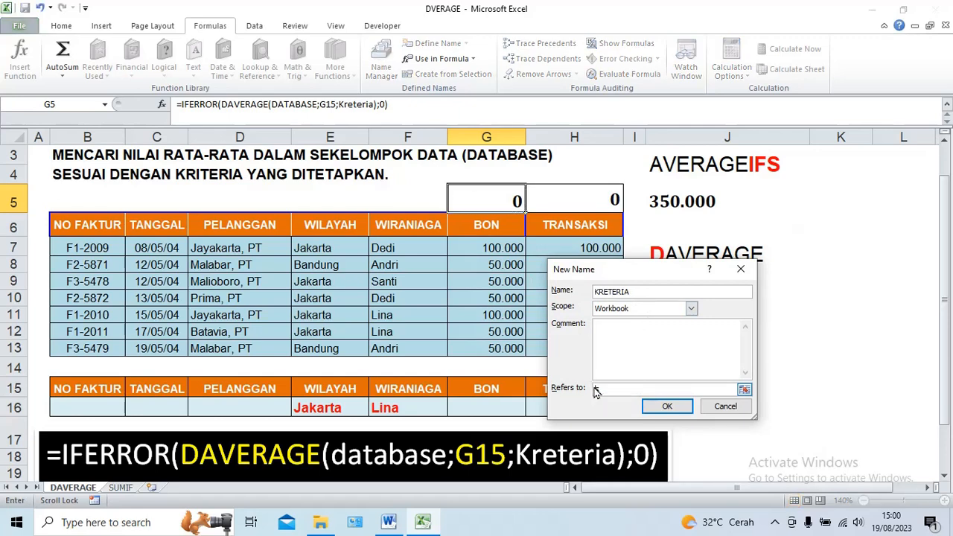
{"action": "type", "text": "5"}
{"action": "scroll", "coordinate": [326, 393], "scroll_direction": "down", "scroll_amount": 1}
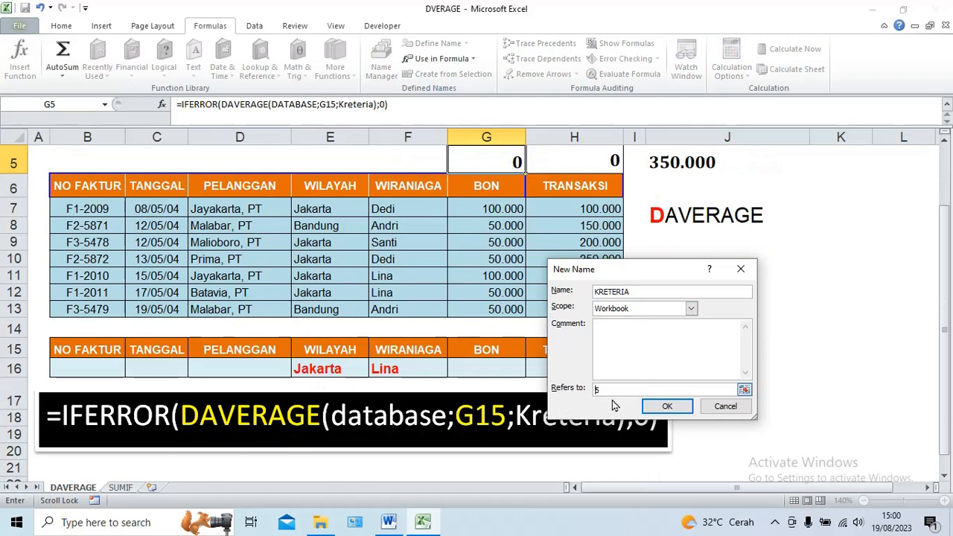
{"action": "key", "text": "BackSpace"}
{"action": "left_click_drag", "start_coordinate": [58, 346], "coordinate": [591, 371]}
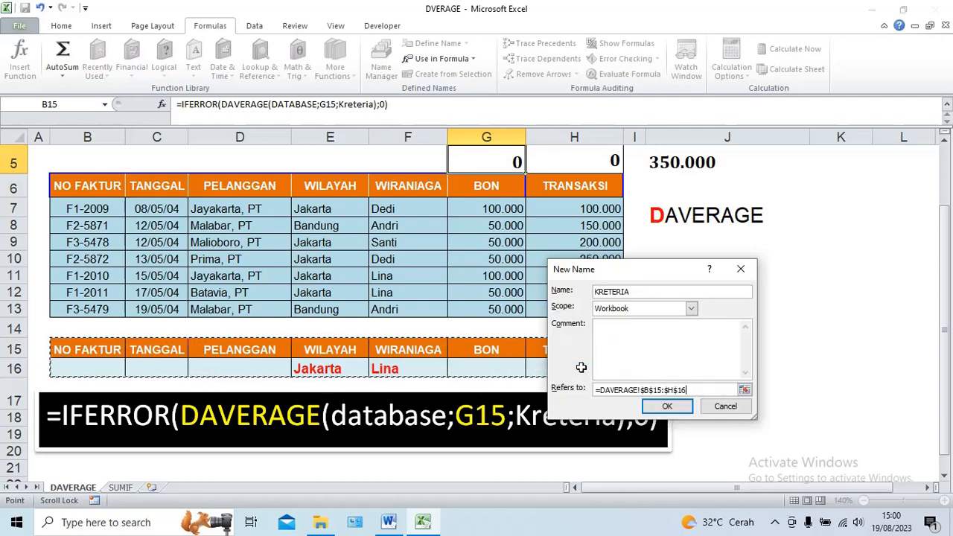
{"action": "left_click", "coordinate": [665, 408]}
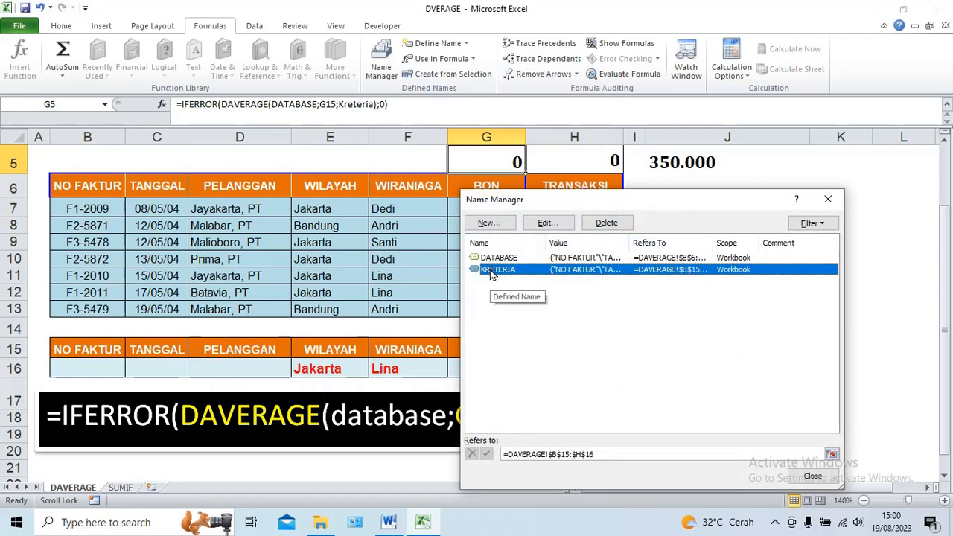
{"action": "left_click", "coordinate": [826, 201]}
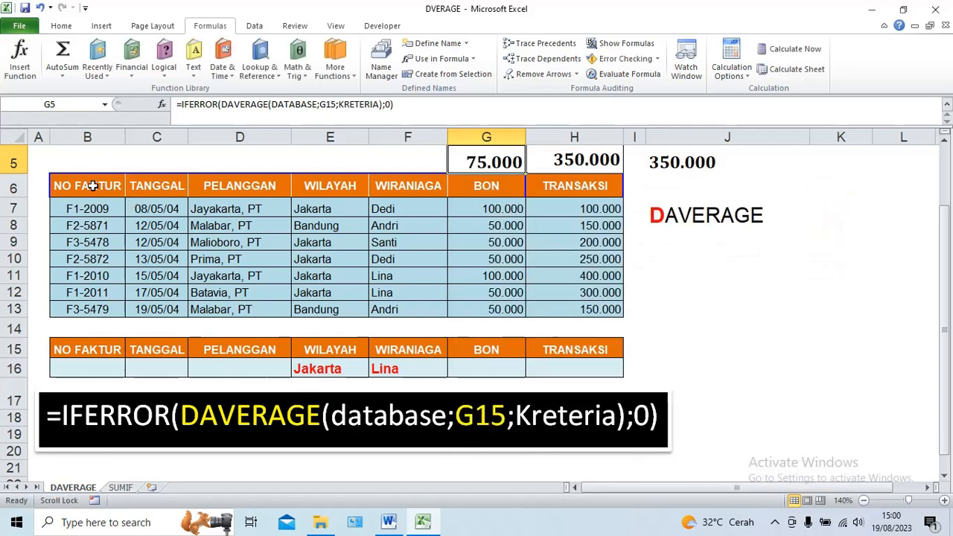
Review the two named ranges and how the DAVERAGE formulas in G5 and H5 reference the G15 and H15 headings.
{"action": "left_click_drag", "start_coordinate": [93, 186], "coordinate": [588, 309]}
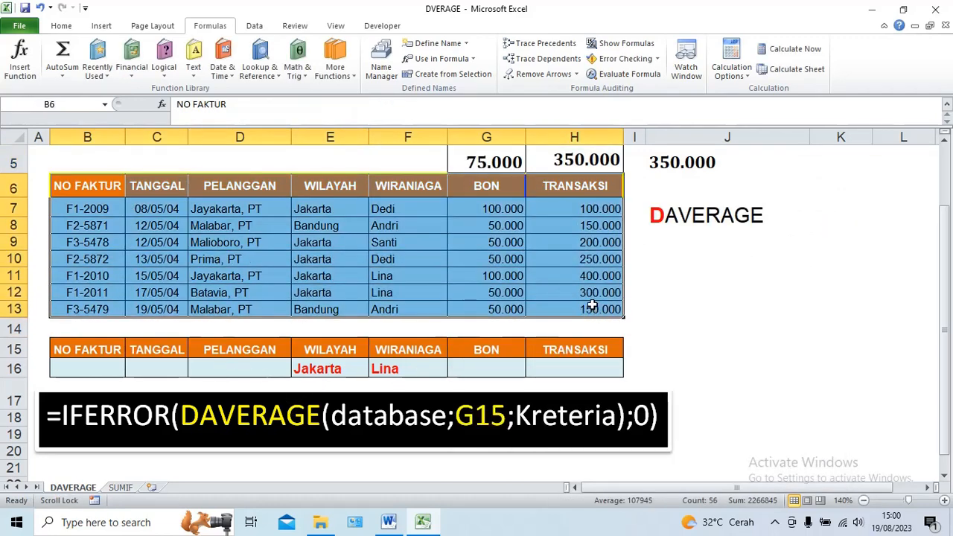
{"action": "left_click_drag", "start_coordinate": [74, 350], "coordinate": [560, 364]}
{"action": "left_click", "coordinate": [720, 278]}
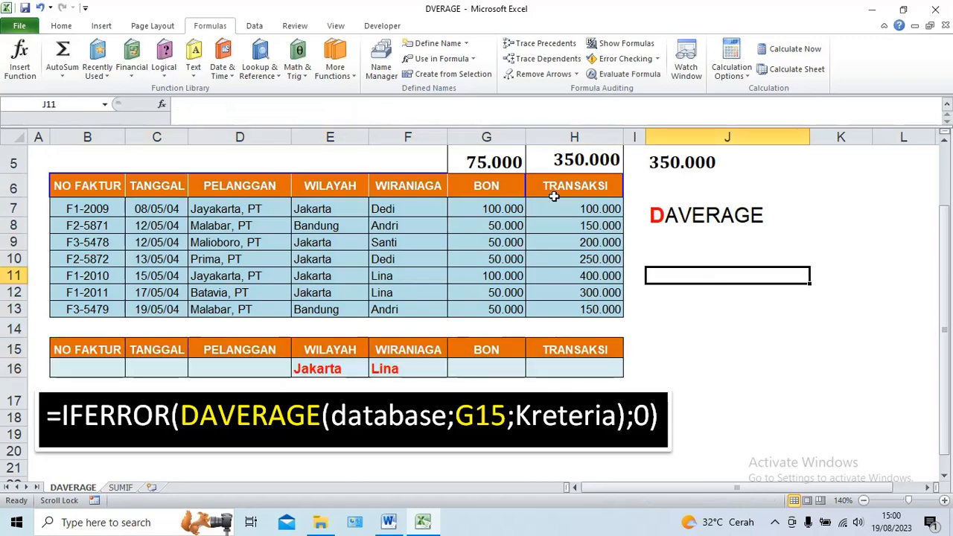
{"action": "left_click", "coordinate": [483, 161]}
{"action": "double_click", "coordinate": [482, 162]}
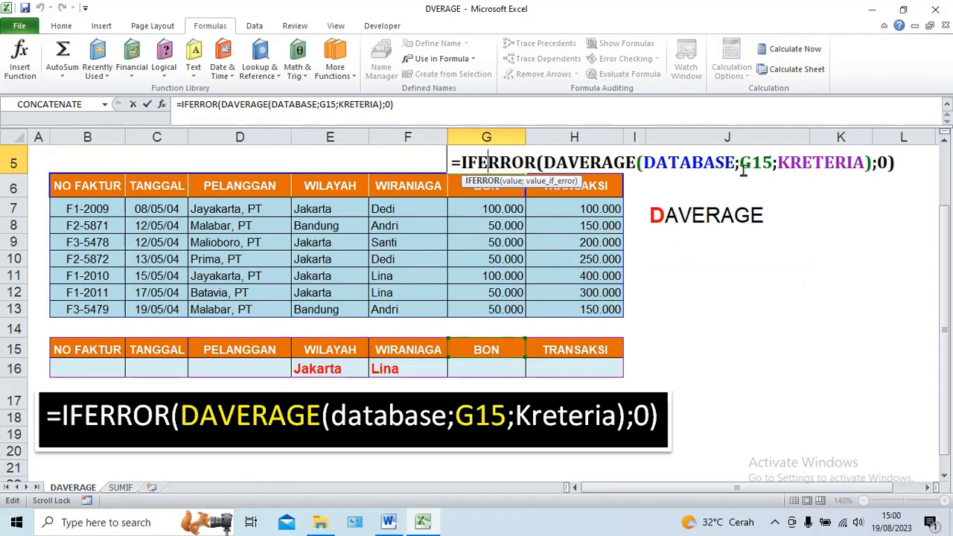
{"action": "left_click", "coordinate": [148, 104]}
{"action": "left_click", "coordinate": [477, 350]}
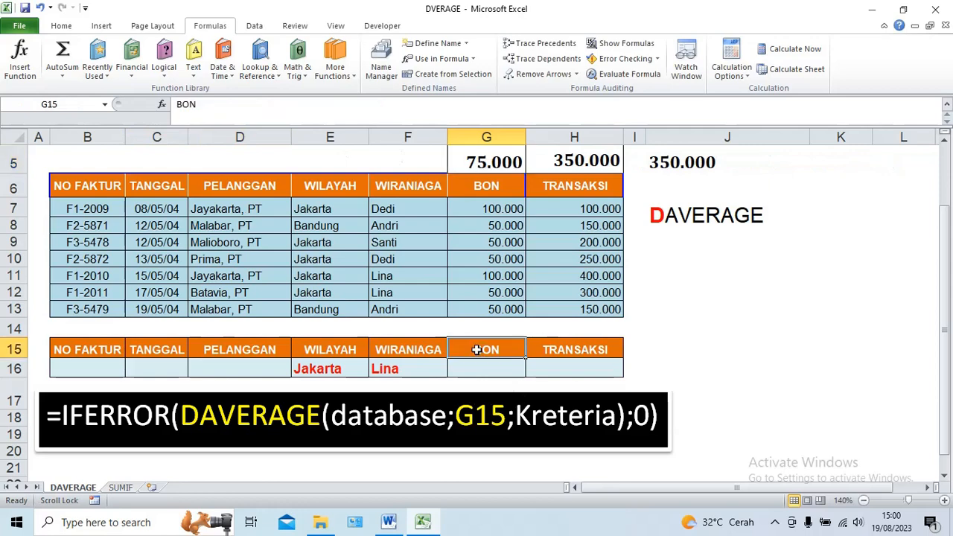
{"action": "left_click", "coordinate": [567, 158]}
{"action": "double_click", "coordinate": [567, 158]}
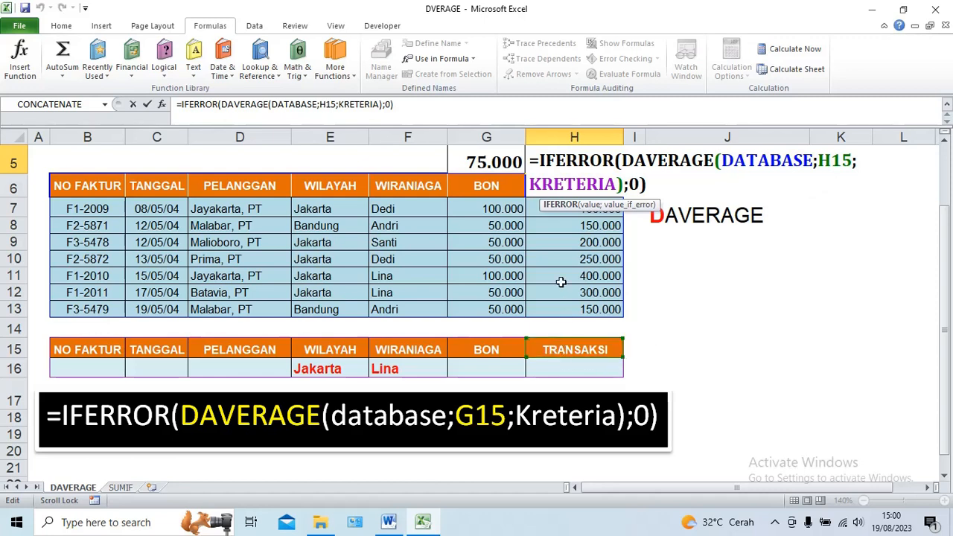
{"action": "left_click", "coordinate": [147, 107]}
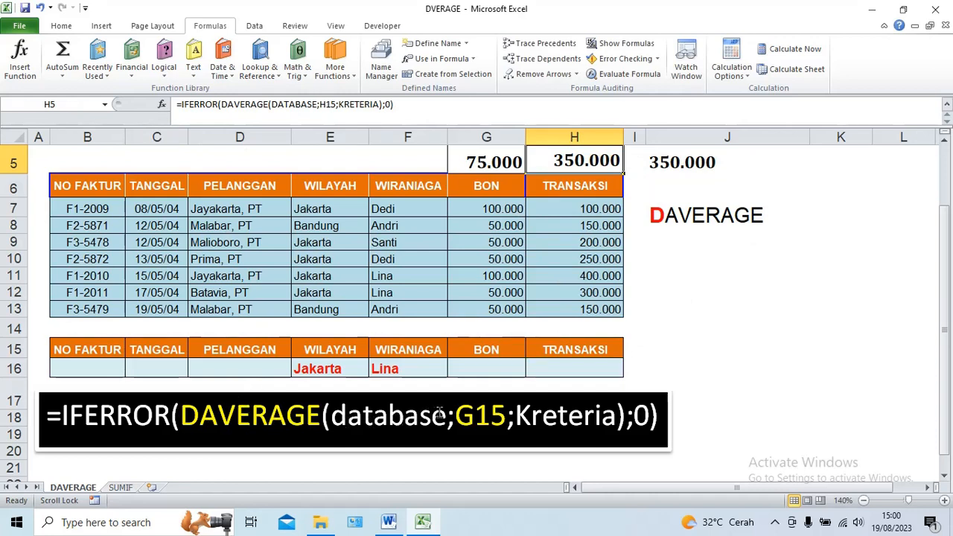
Colour the words database and Kreteria light blue in the text box formula.
{"action": "left_click_drag", "start_coordinate": [449, 414], "coordinate": [336, 418]}
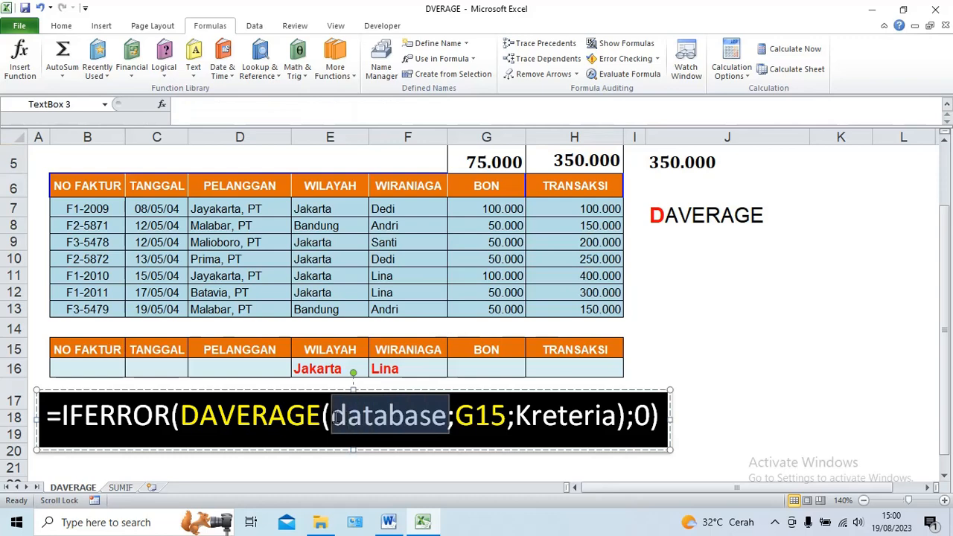
{"action": "left_click", "coordinate": [61, 26]}
{"action": "left_click", "coordinate": [244, 69]}
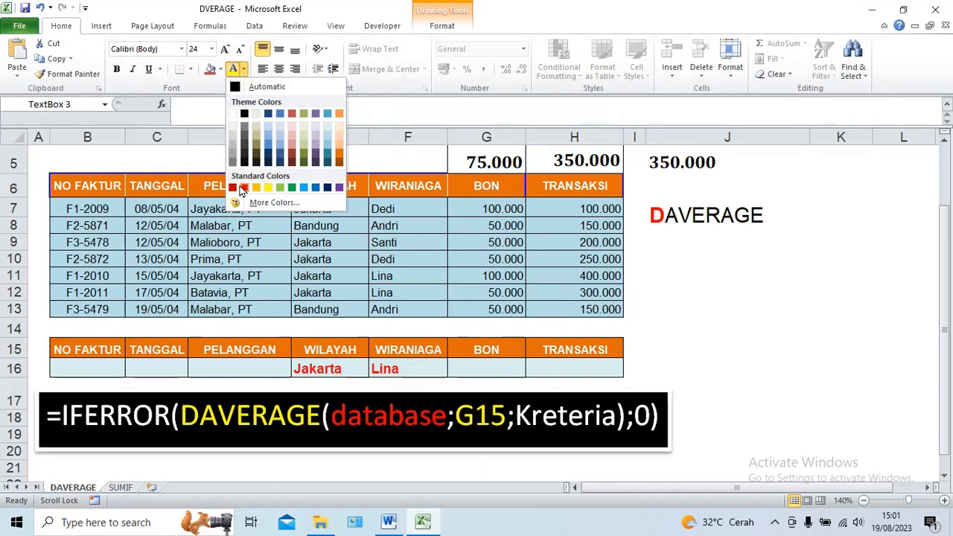
{"action": "left_click", "coordinate": [303, 188]}
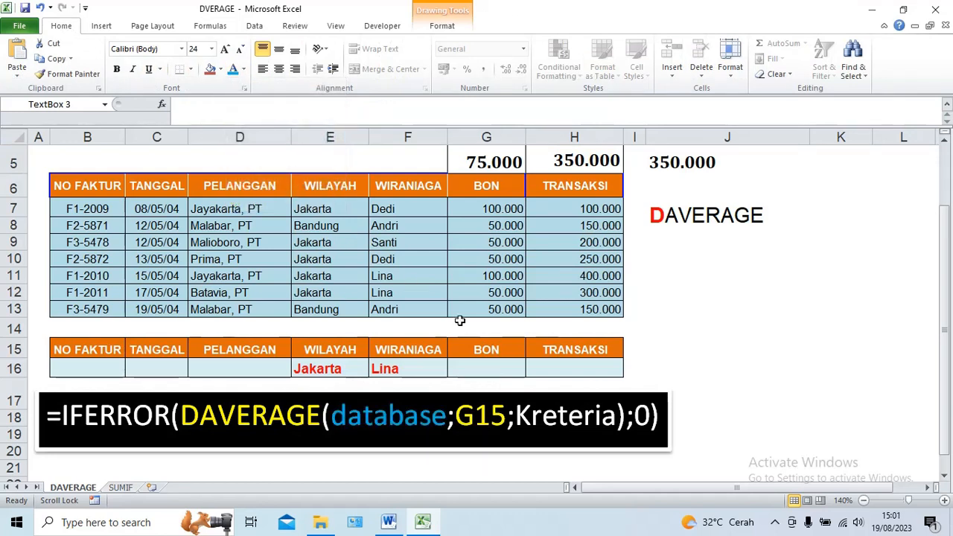
{"action": "left_click_drag", "start_coordinate": [618, 417], "coordinate": [515, 417]}
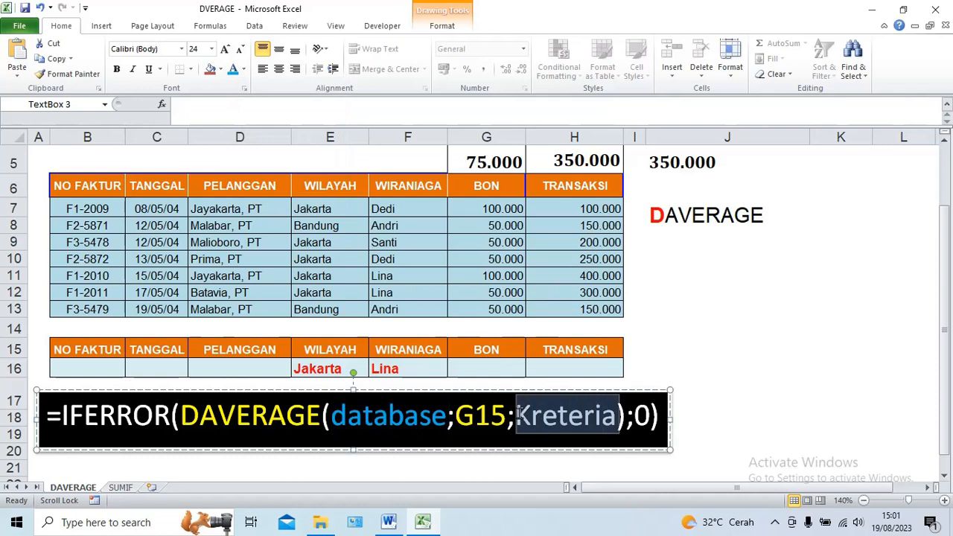
{"action": "left_click", "coordinate": [233, 70]}
{"action": "left_click", "coordinate": [728, 362]}
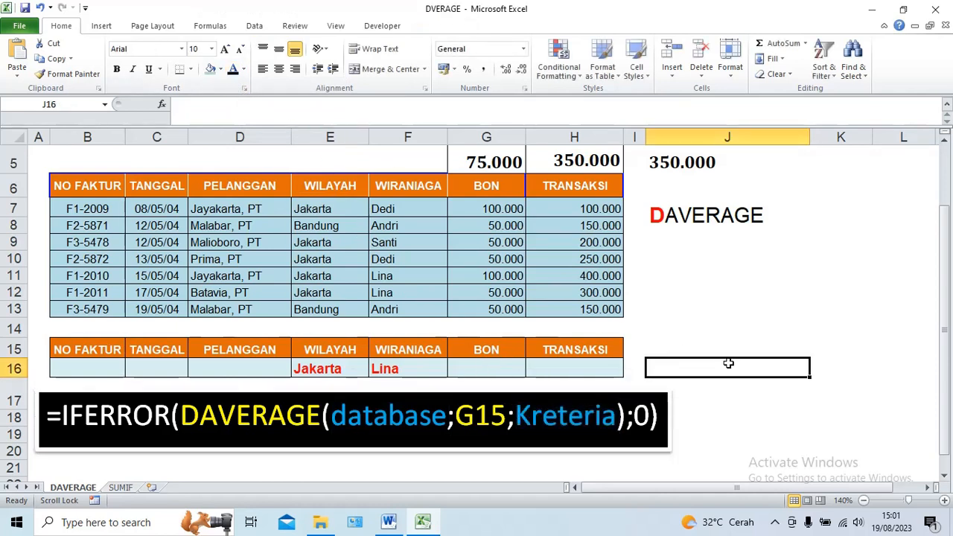
Compare the text box formula with the named ranges, the BON and TRANSAKSI criteria headings and the formulas in G5 and H5.
{"action": "left_click_drag", "start_coordinate": [74, 188], "coordinate": [586, 313]}
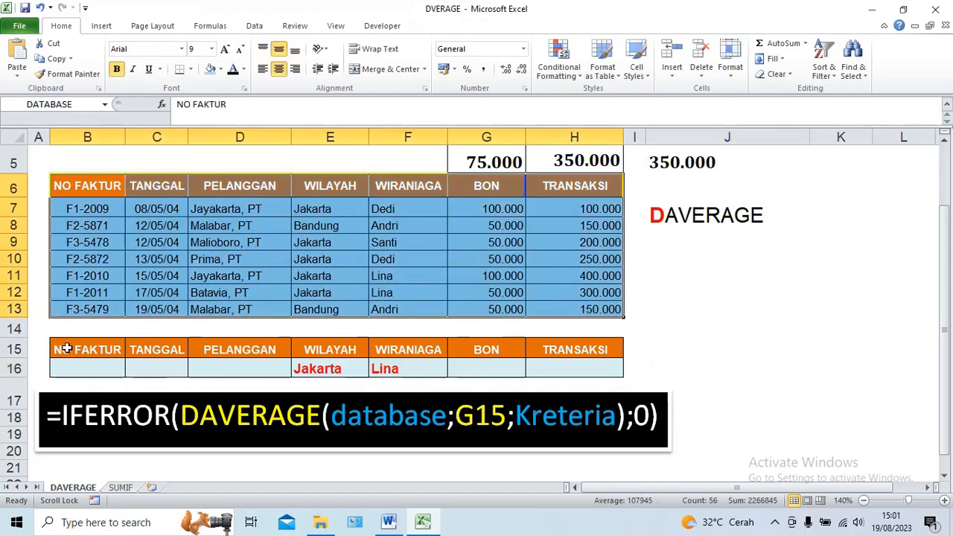
{"action": "left_click_drag", "start_coordinate": [64, 345], "coordinate": [573, 379]}
{"action": "left_click_drag", "start_coordinate": [509, 414], "coordinate": [457, 414]}
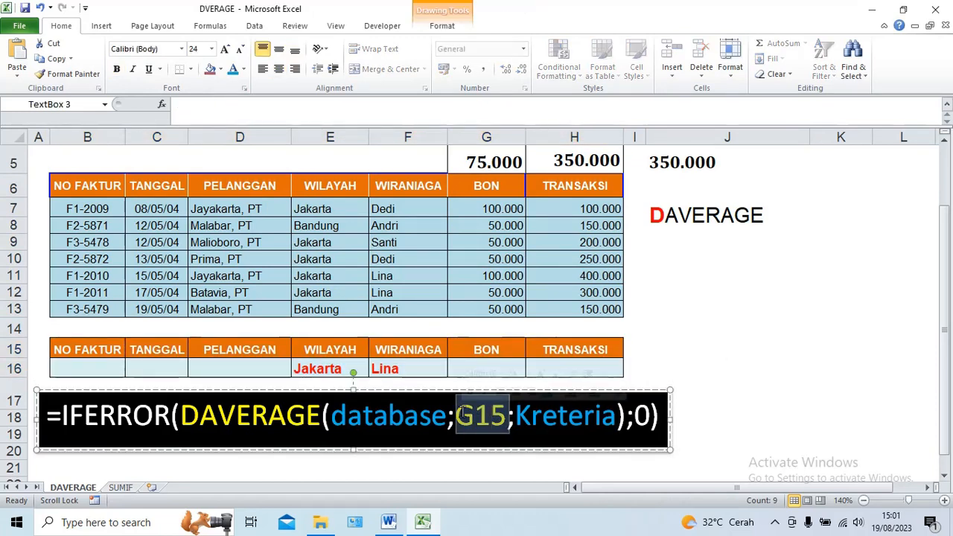
{"action": "left_click", "coordinate": [484, 347]}
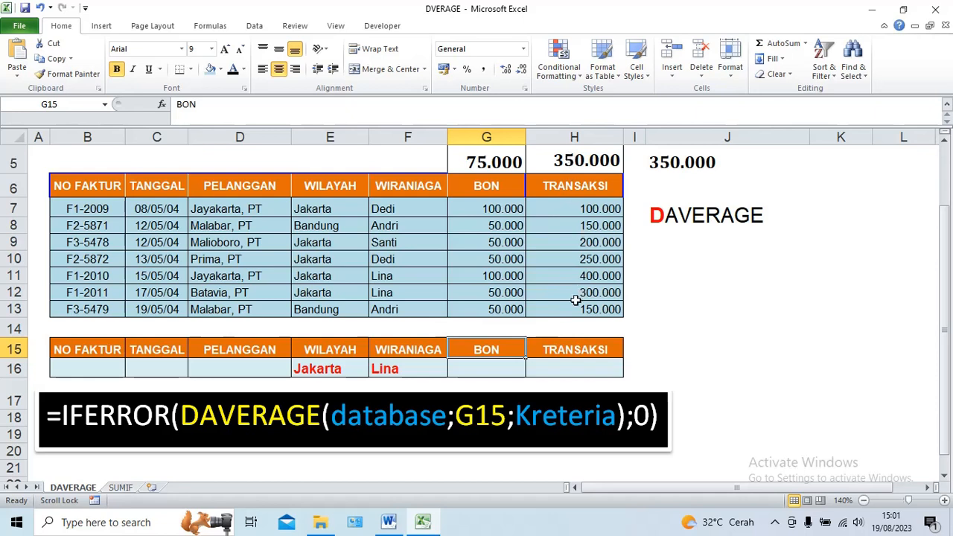
{"action": "left_click", "coordinate": [564, 350]}
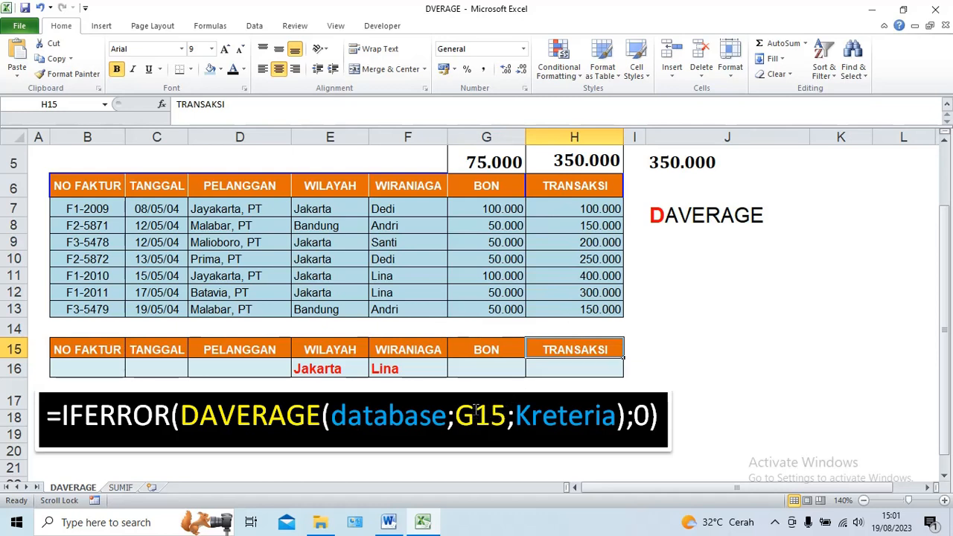
{"action": "double_click", "coordinate": [493, 159]}
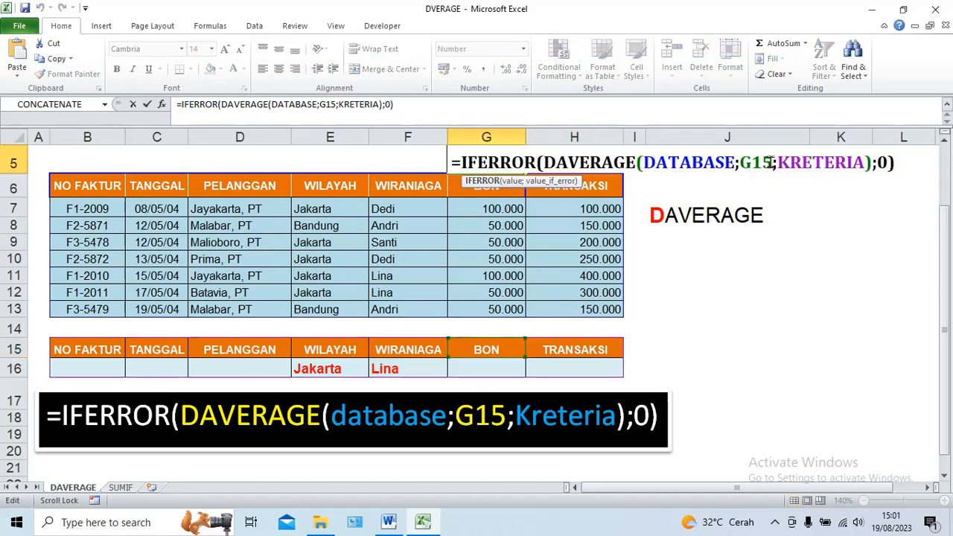
{"action": "left_click", "coordinate": [148, 105]}
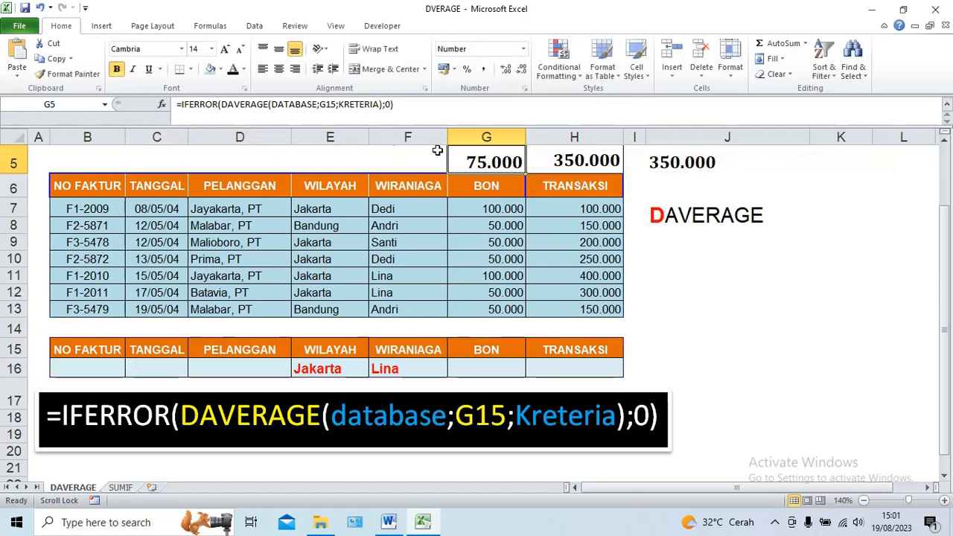
{"action": "left_click", "coordinate": [557, 160]}
{"action": "double_click", "coordinate": [557, 160]}
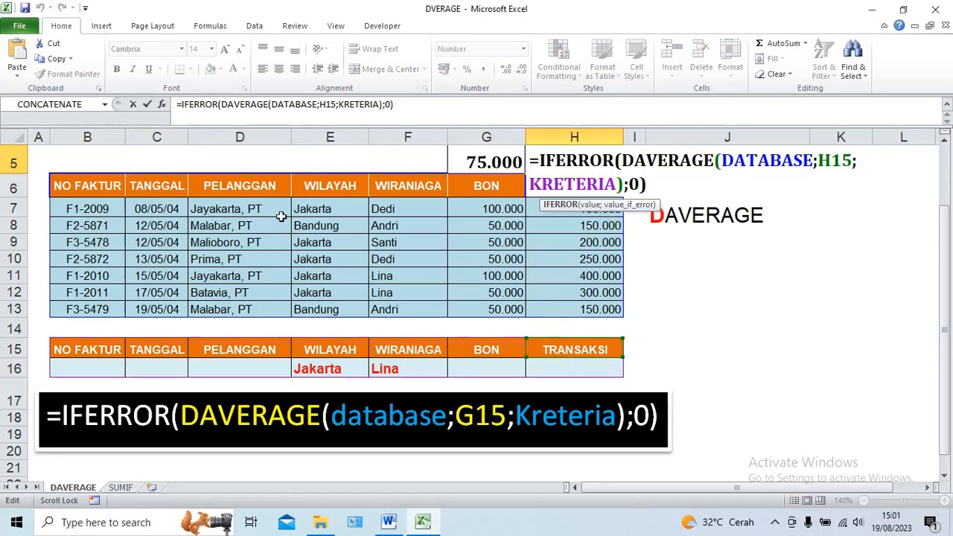
{"action": "left_click", "coordinate": [148, 105]}
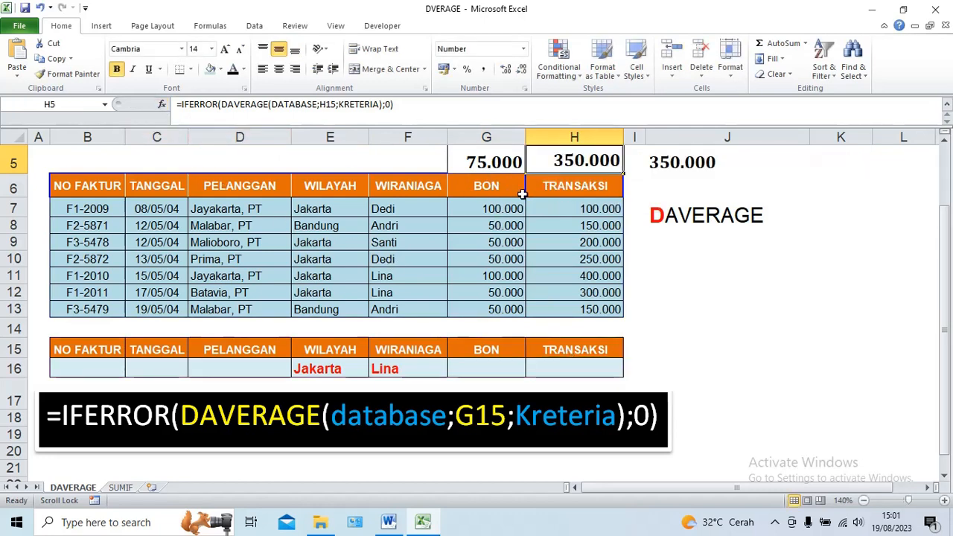
{"action": "left_click", "coordinate": [585, 347]}
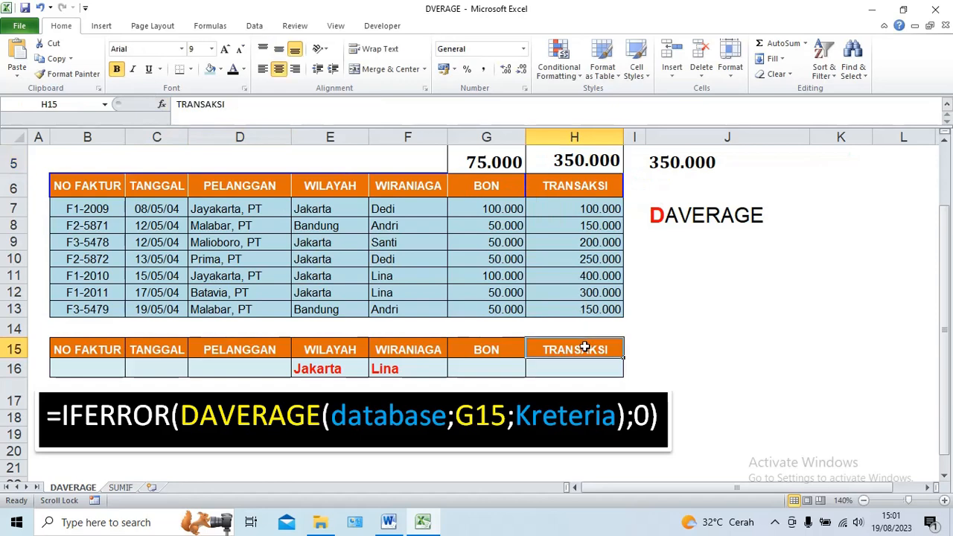
Inspect the DAVERAGE formula in H5 and the BON heading in G15 that the text box formula references.
{"action": "double_click", "coordinate": [571, 165]}
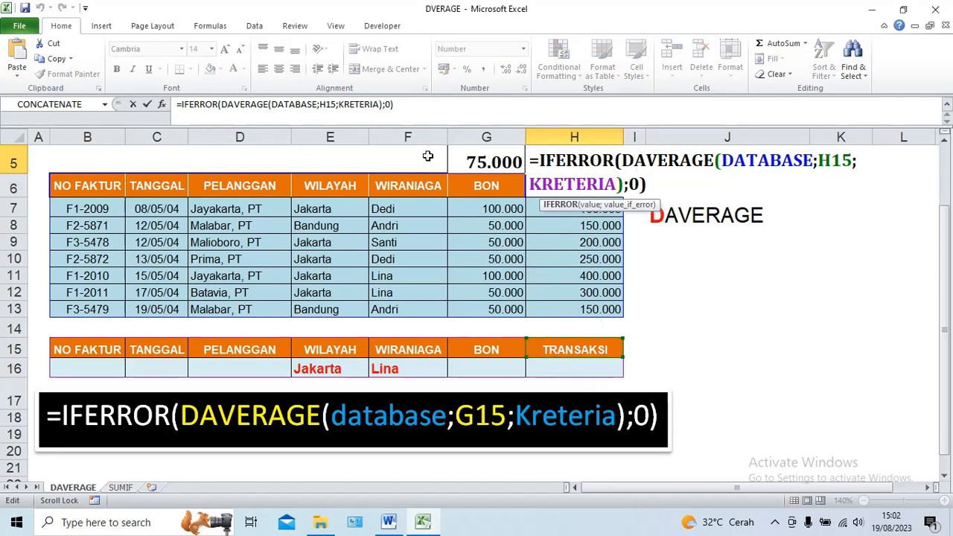
{"action": "left_click", "coordinate": [147, 104]}
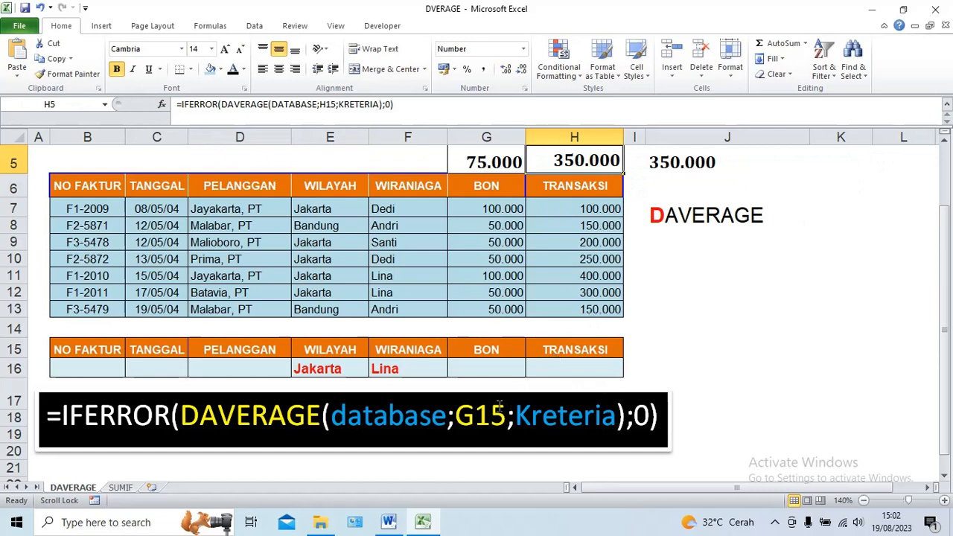
{"action": "left_click", "coordinate": [478, 350]}
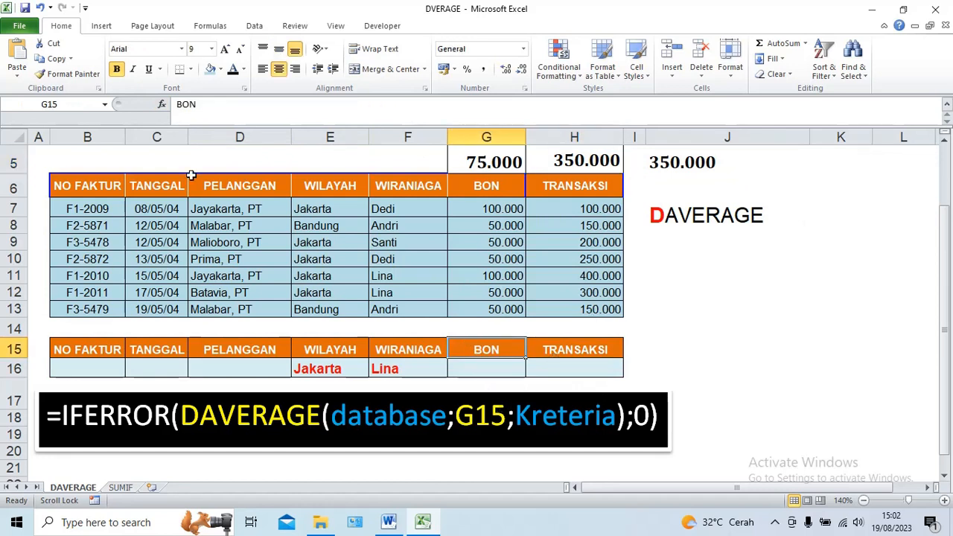
Draw an arrow about 1.38 cm high and 0.72 cm wide from G15 in the text box formula to the BON criteria heading, styled thick orange.
{"action": "left_click", "coordinate": [102, 27]}
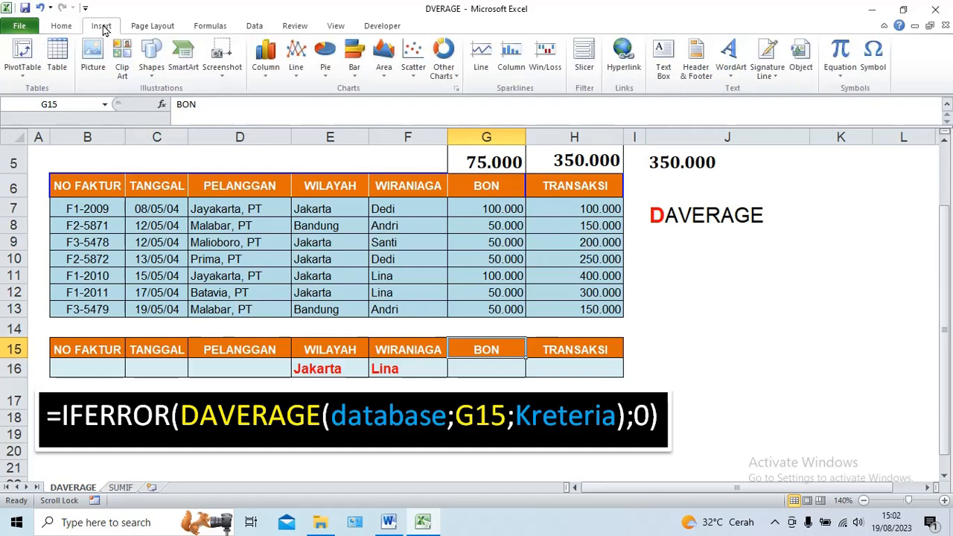
{"action": "left_click", "coordinate": [152, 67]}
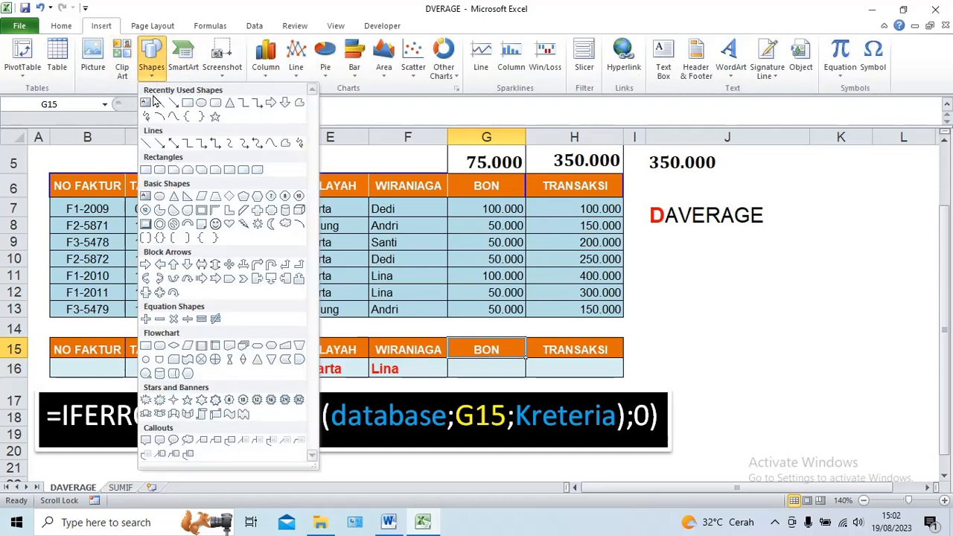
{"action": "left_click", "coordinate": [174, 105]}
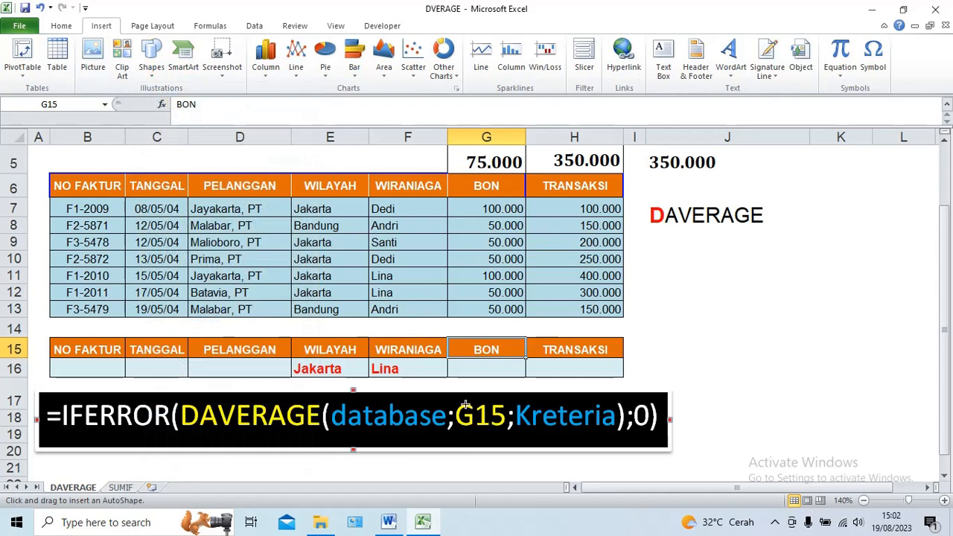
{"action": "mouse_move", "coordinate": [465, 404]}
{"action": "left_mouse_down"}
{"action": "mouse_move", "coordinate": [491, 365]}
{"action": "mouse_move", "coordinate": [487, 351]}
{"action": "mouse_move", "coordinate": [492, 357]}
{"action": "left_mouse_up"}
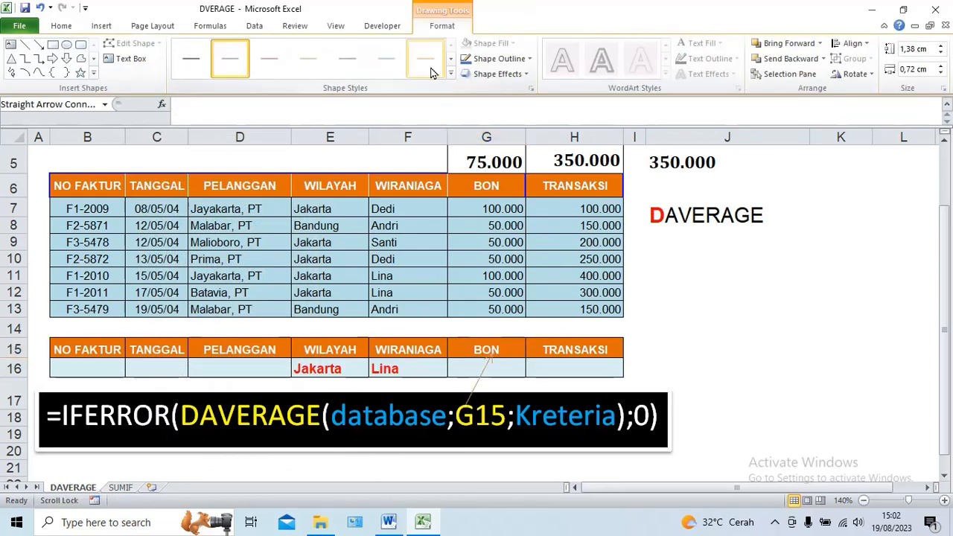
{"action": "left_click", "coordinate": [451, 73]}
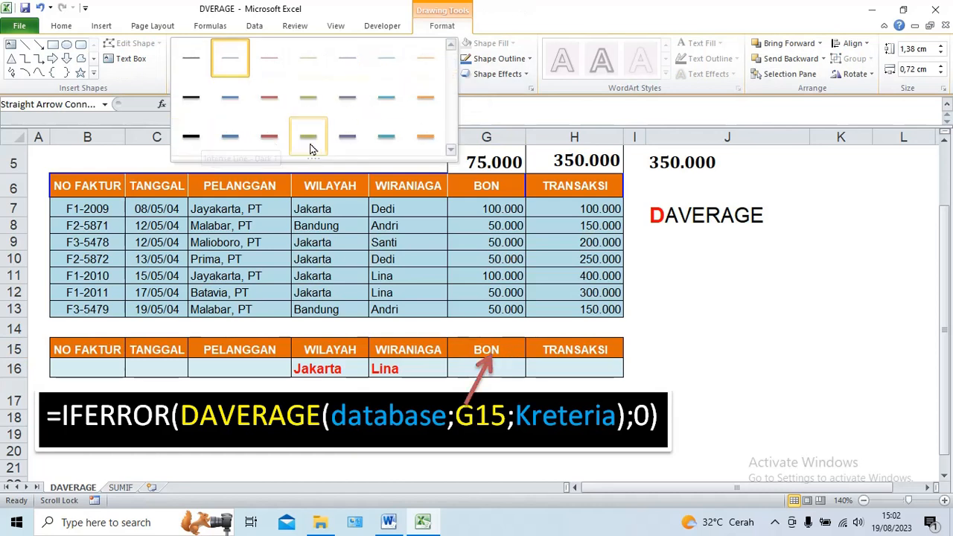
{"action": "left_click", "coordinate": [191, 136]}
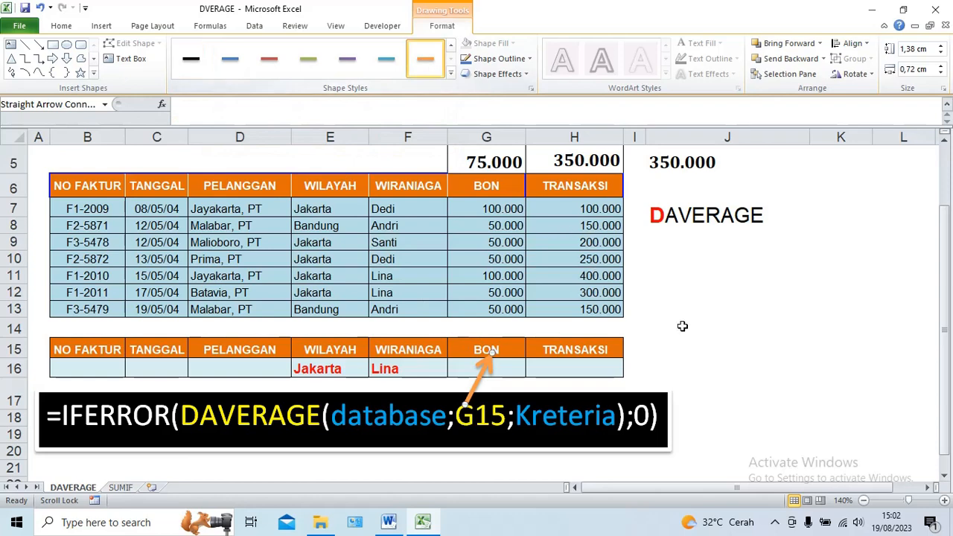
{"action": "left_click", "coordinate": [742, 350]}
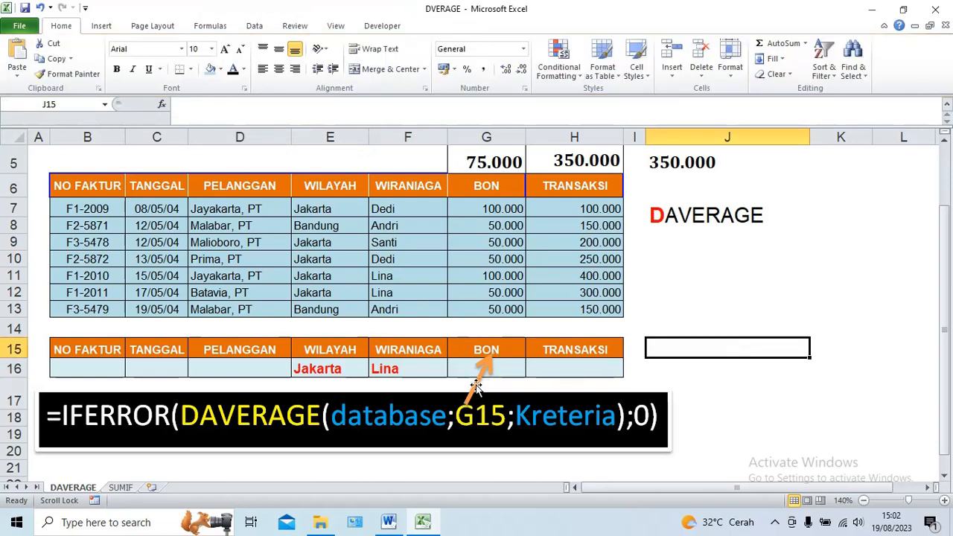
Duplicate the orange arrow and place the copy so it points from G15 in the text box formula to the TRANSAKSI criteria heading.
{"action": "left_click", "coordinate": [477, 385]}
{"action": "right_click", "coordinate": [477, 385]}
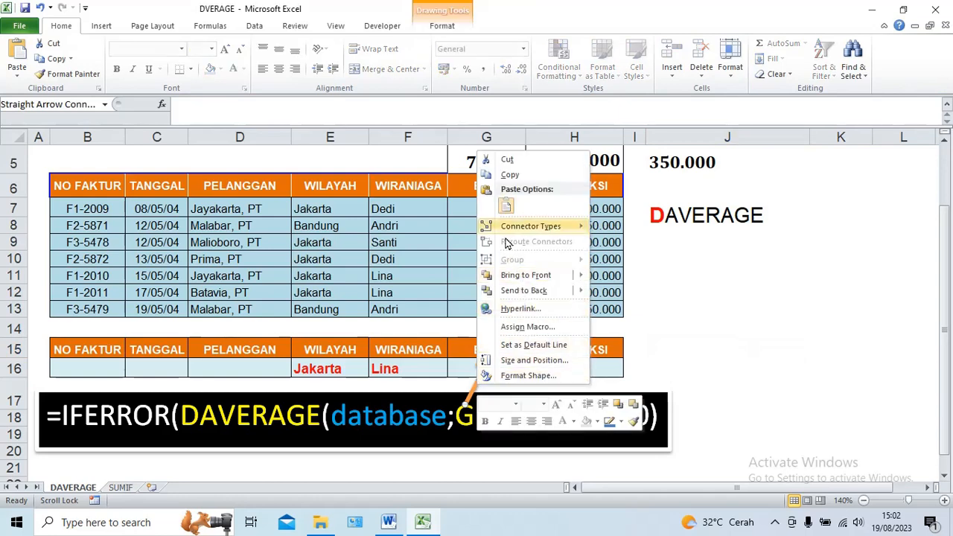
{"action": "left_click", "coordinate": [509, 175]}
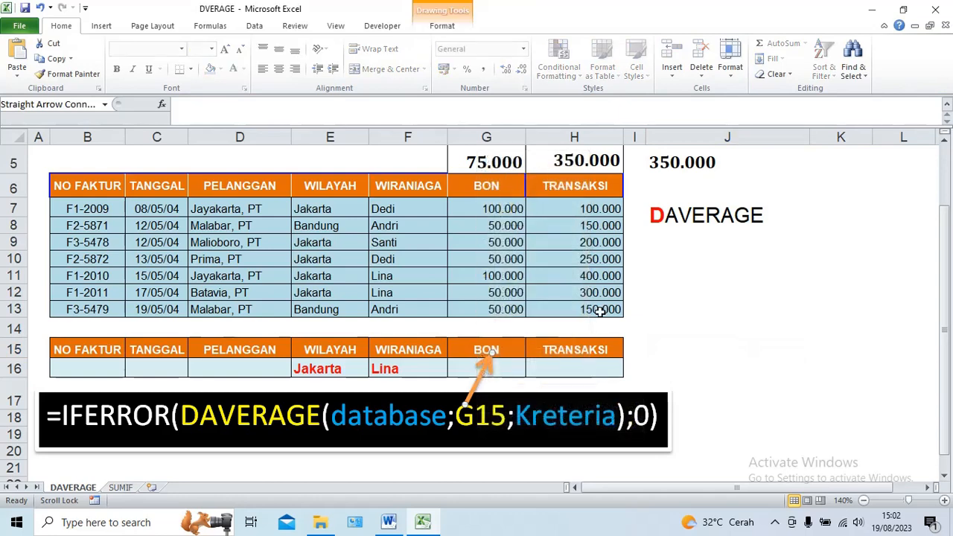
{"action": "right_click", "coordinate": [661, 347]}
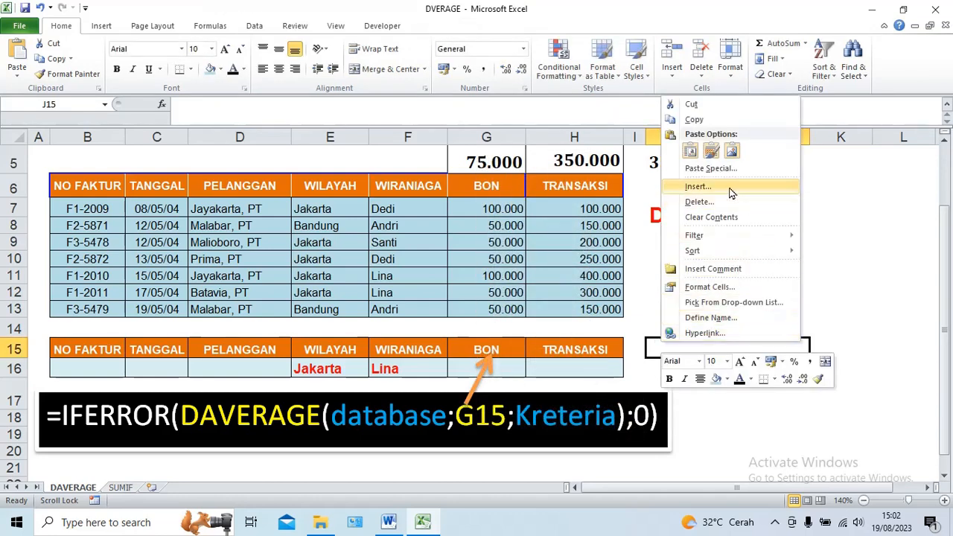
{"action": "left_click", "coordinate": [691, 153]}
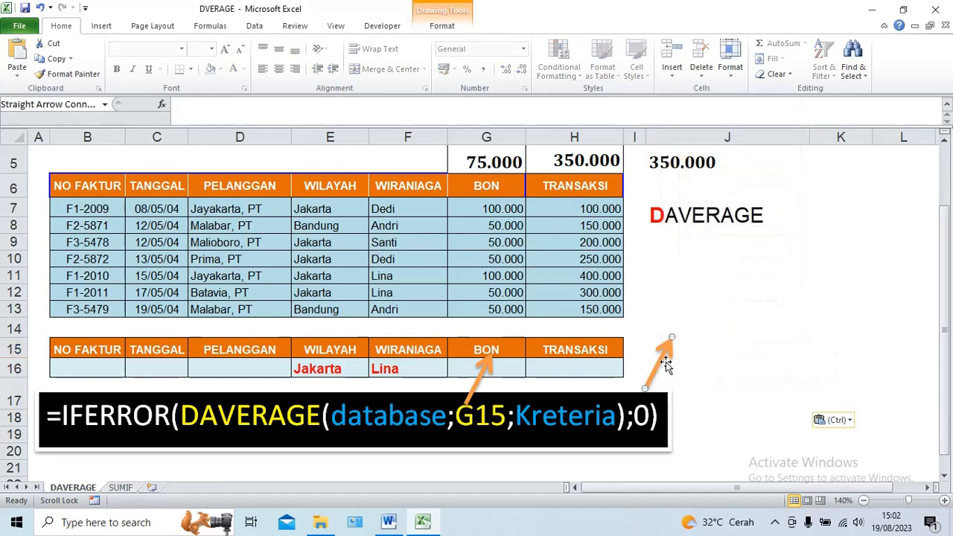
{"action": "left_click_drag", "start_coordinate": [664, 361], "coordinate": [554, 355]}
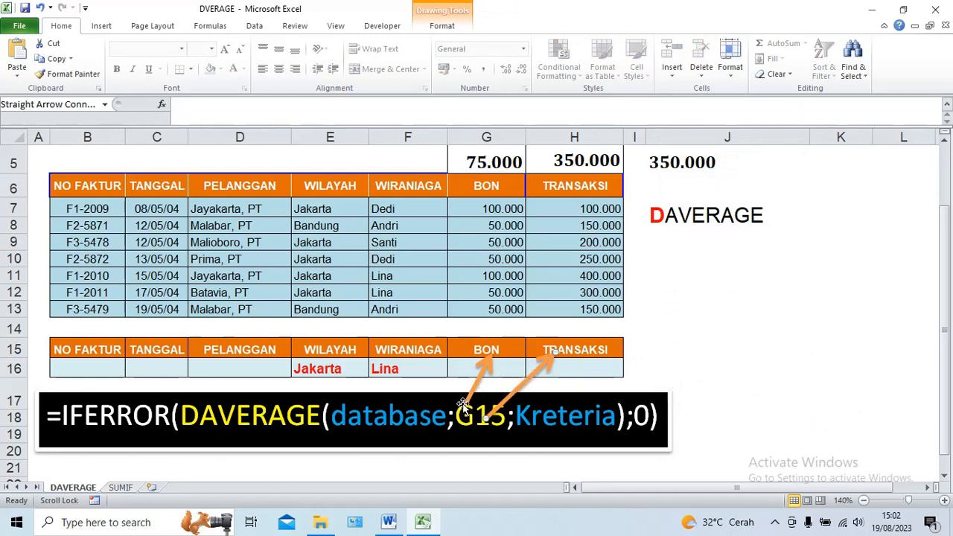
Adjust the tails of both orange arrows so they meet at G15 in the text box formula.
{"action": "left_click", "coordinate": [467, 401]}
{"action": "left_click_drag", "start_coordinate": [464, 402], "coordinate": [485, 411]}
{"action": "left_click", "coordinate": [719, 371]}
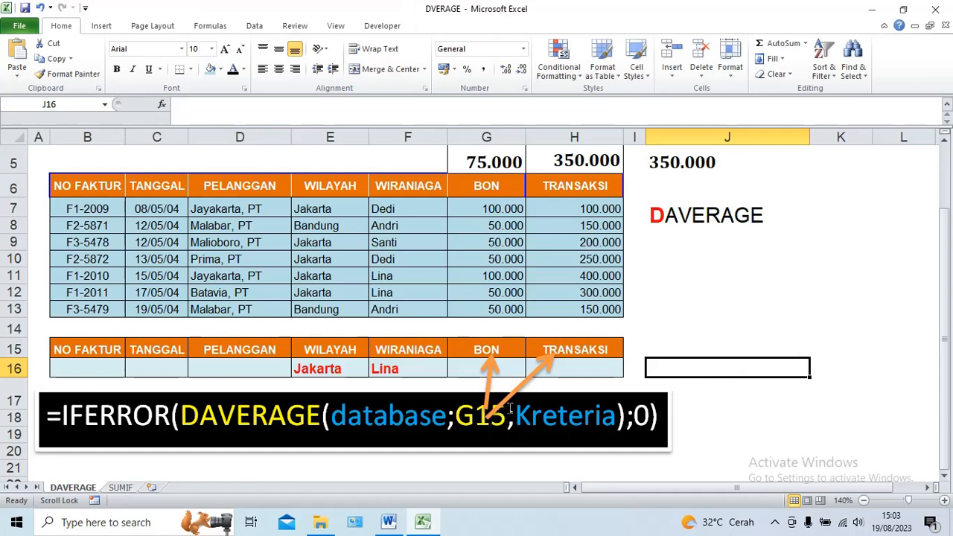
{"action": "left_click", "coordinate": [491, 410]}
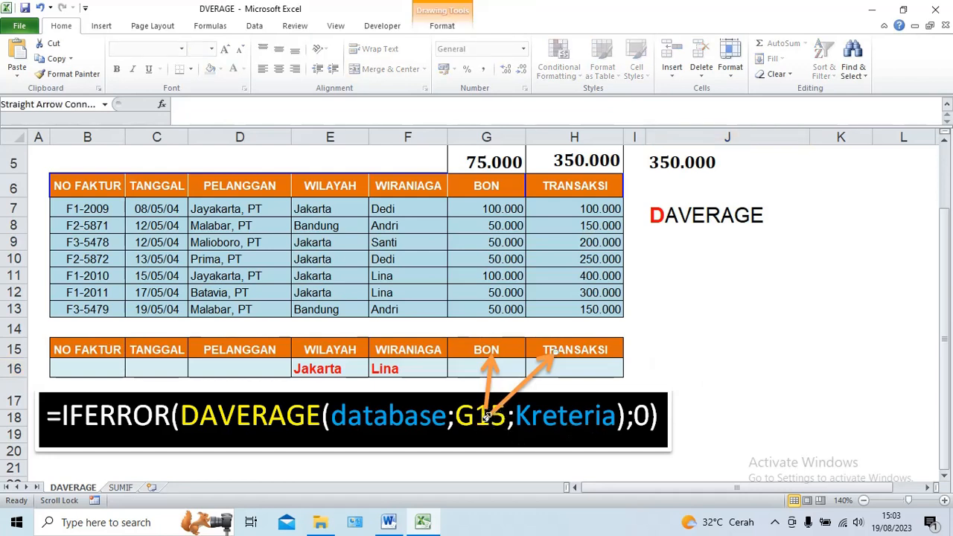
{"action": "left_click", "coordinate": [733, 365]}
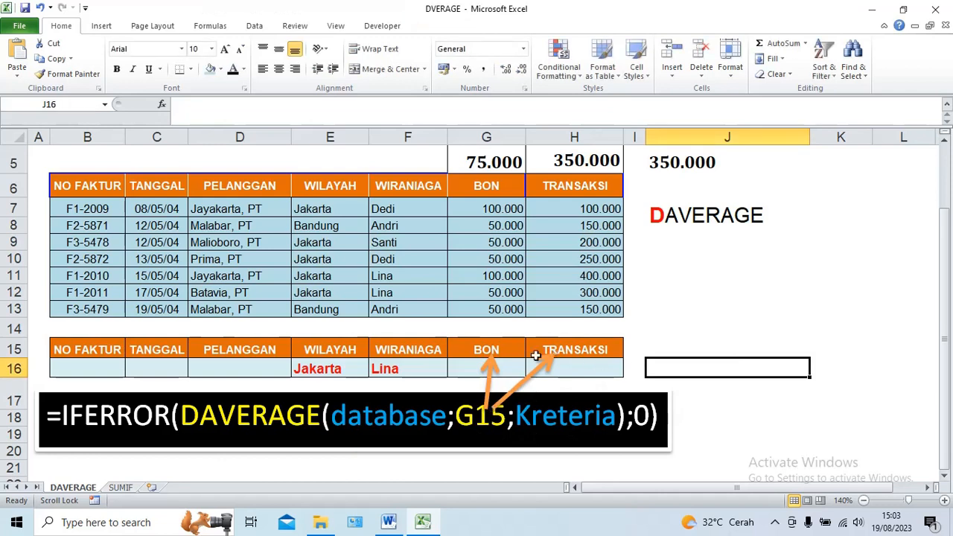
Fill the BON and TRANSAKSI criteria headings in G15 and H15 with red.
{"action": "left_click", "coordinate": [499, 347]}
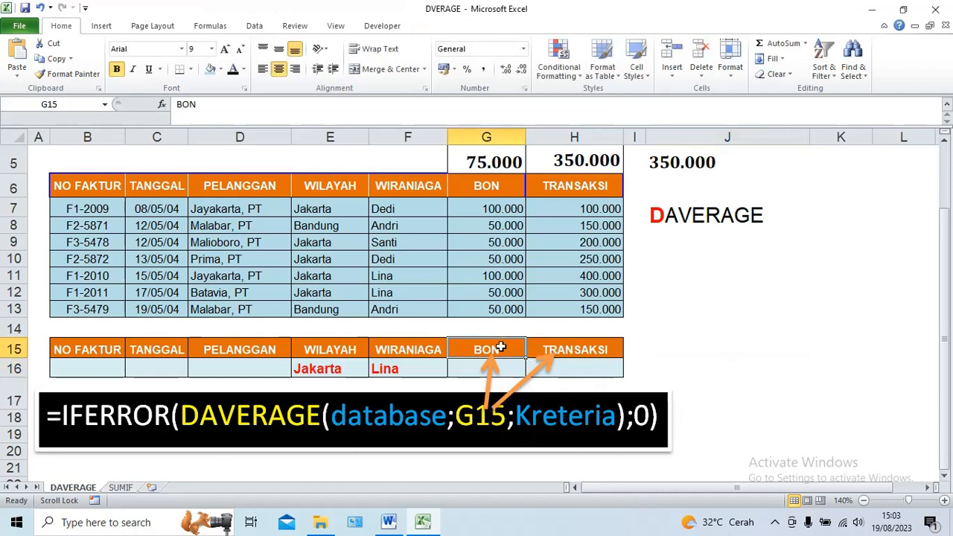
{"action": "left_click", "coordinate": [221, 68]}
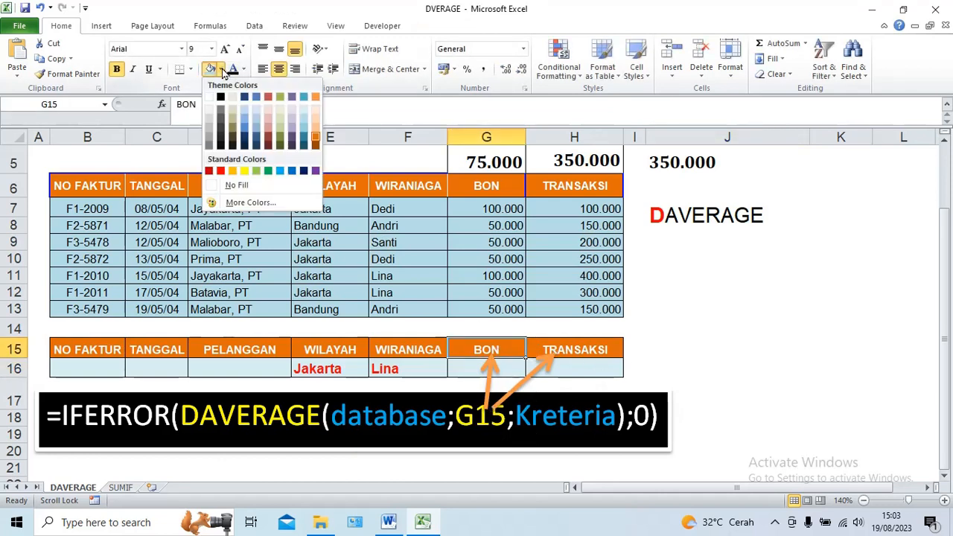
{"action": "left_click", "coordinate": [220, 172]}
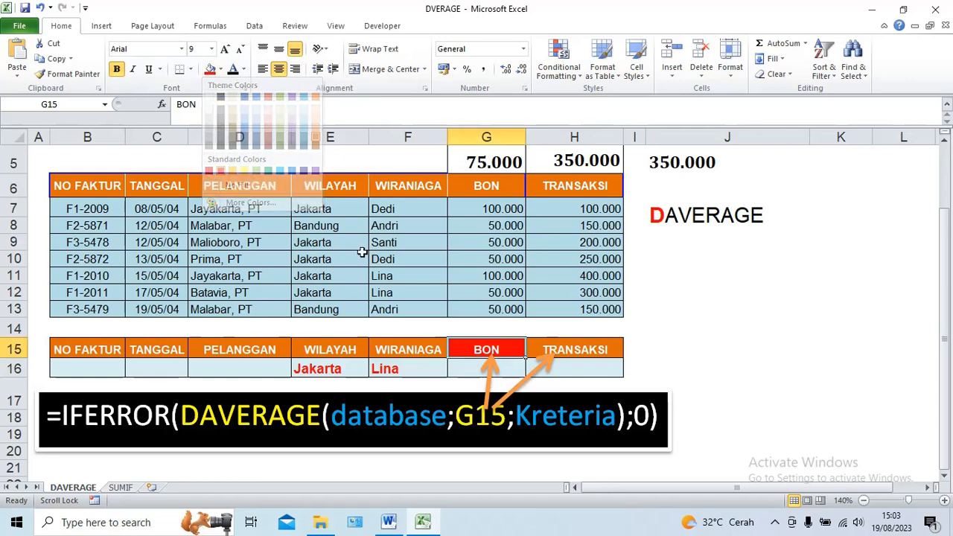
{"action": "left_click", "coordinate": [573, 344]}
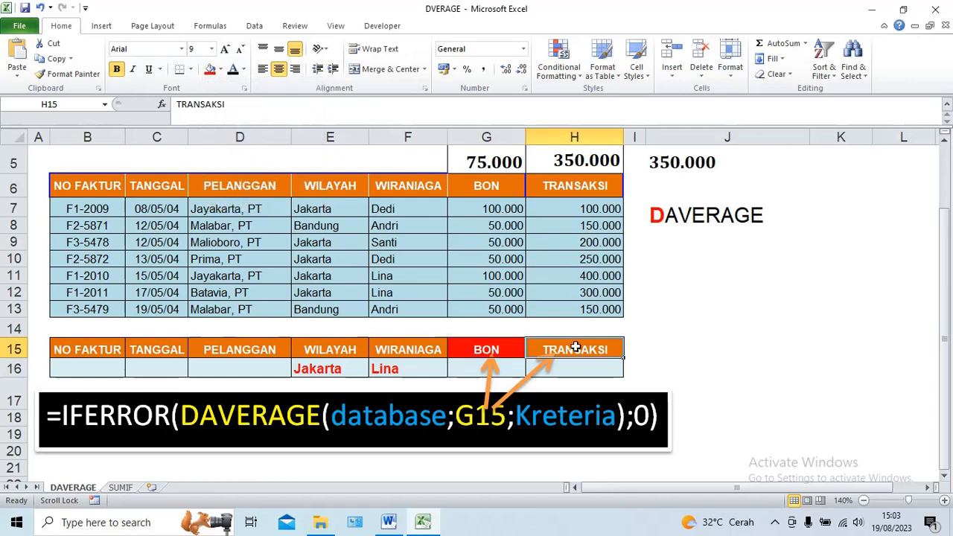
{"action": "left_click", "coordinate": [210, 68]}
{"action": "left_click", "coordinate": [742, 341]}
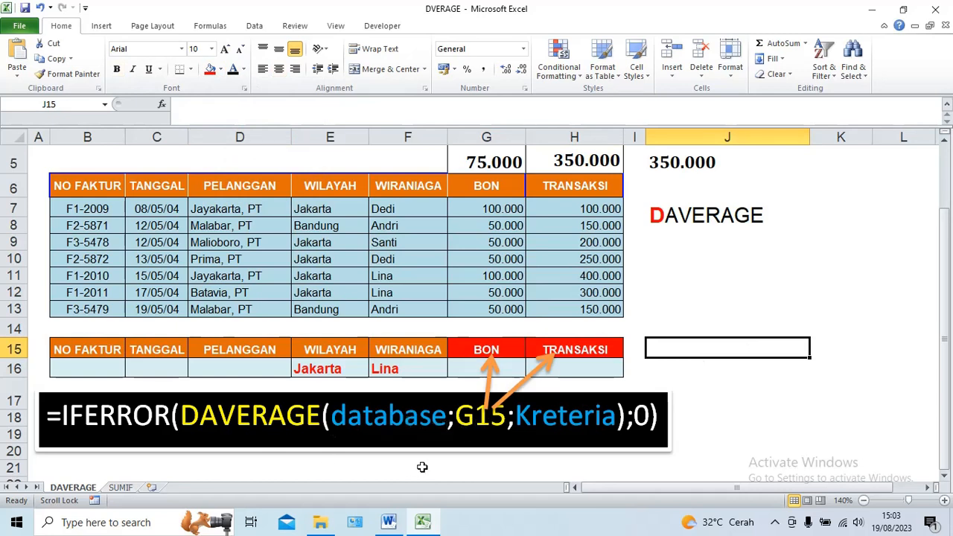
Examine the DAVERAGE formula in G5 and its reference to the BON heading in G15.
{"action": "left_click", "coordinate": [471, 156]}
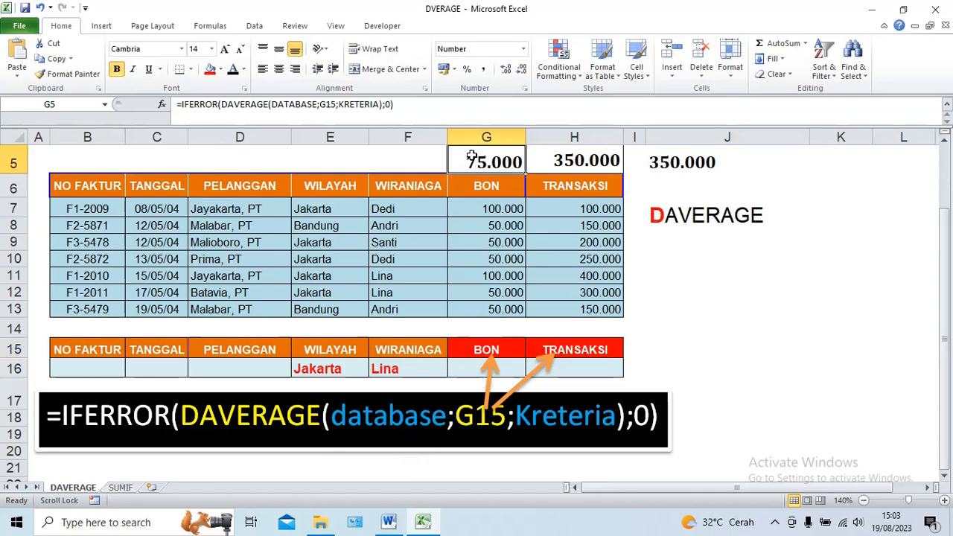
{"action": "double_click", "coordinate": [471, 157]}
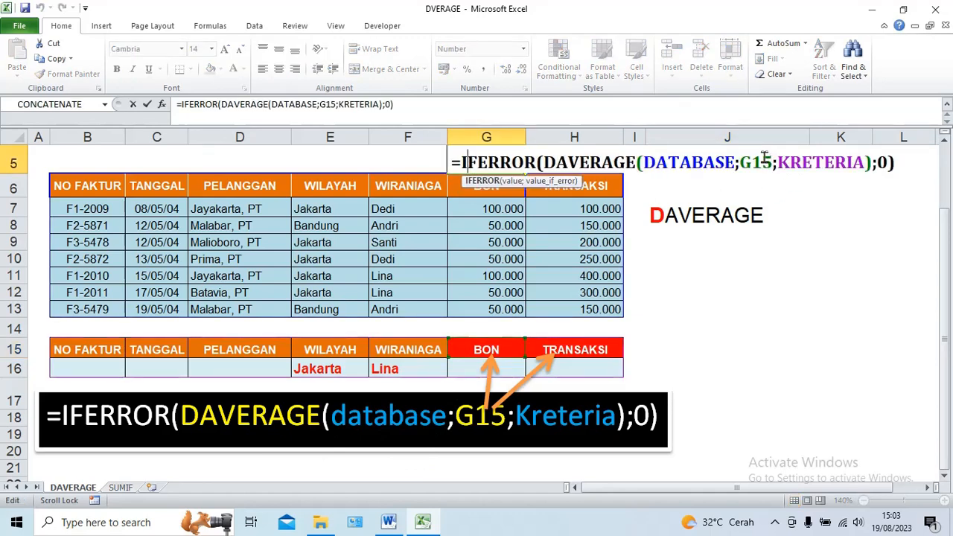
{"action": "left_click", "coordinate": [147, 104]}
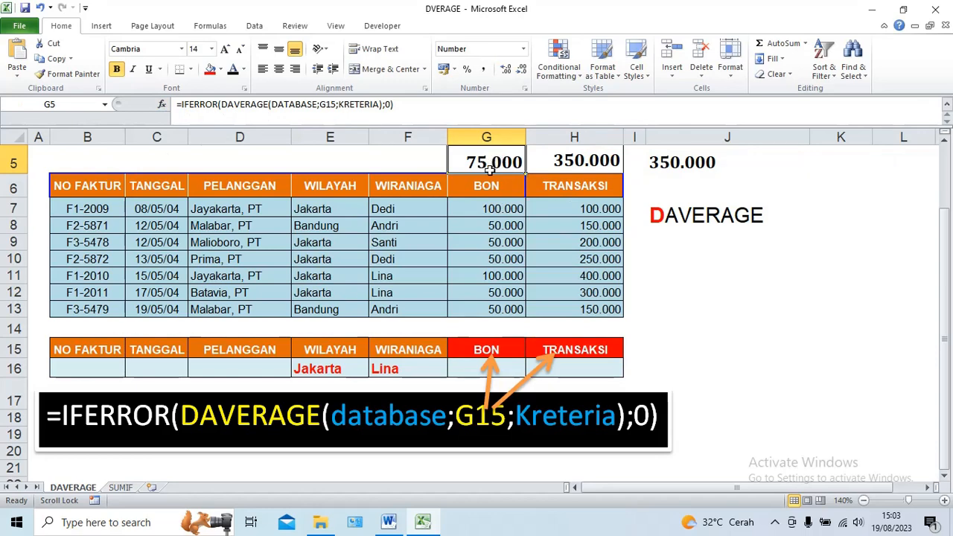
Move the DAVERAGE formulas from G5 to J9 and from H5 to J10, below the DAVERAGE title.
{"action": "left_click_drag", "start_coordinate": [490, 174], "coordinate": [688, 249]}
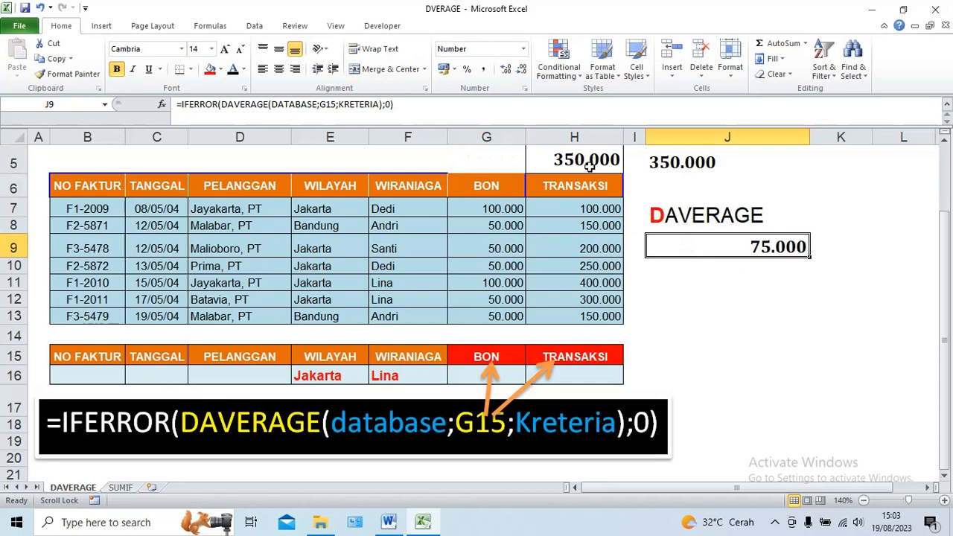
{"action": "left_click", "coordinate": [586, 164]}
{"action": "left_click_drag", "start_coordinate": [584, 172], "coordinate": [741, 273]}
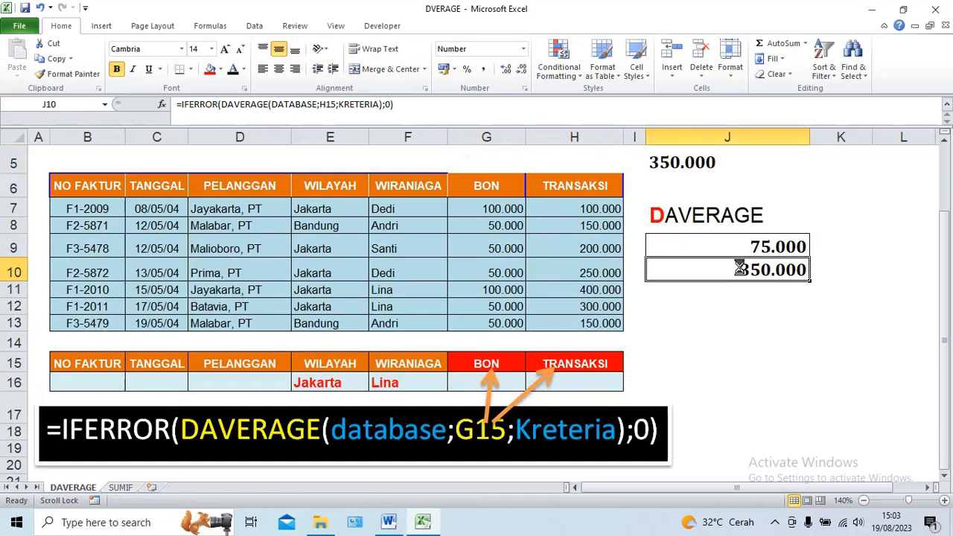
Turn the formulas in J9 and J10 into visible text by prefixing each with an apostrophe.
{"action": "double_click", "coordinate": [664, 242]}
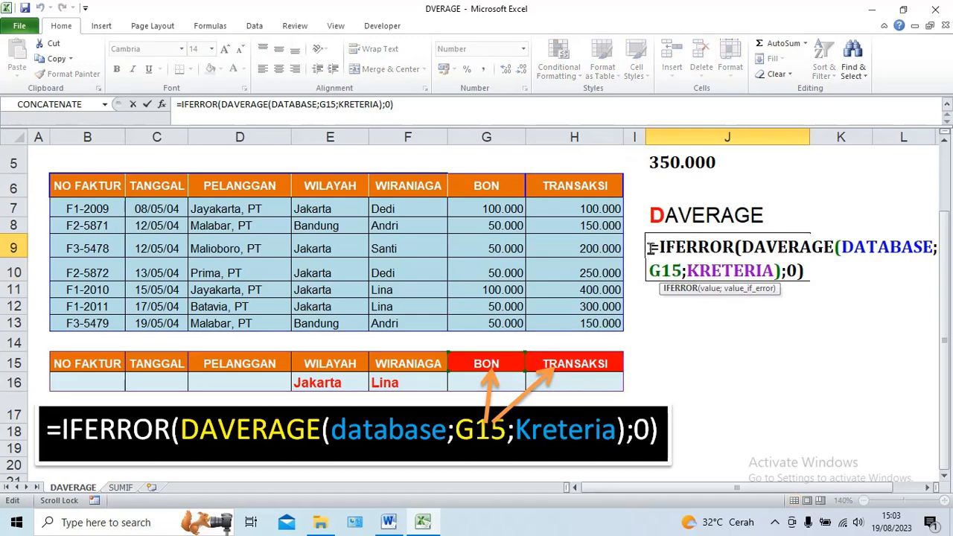
{"action": "left_click", "coordinate": [650, 249]}
{"action": "type", "text": "'"}
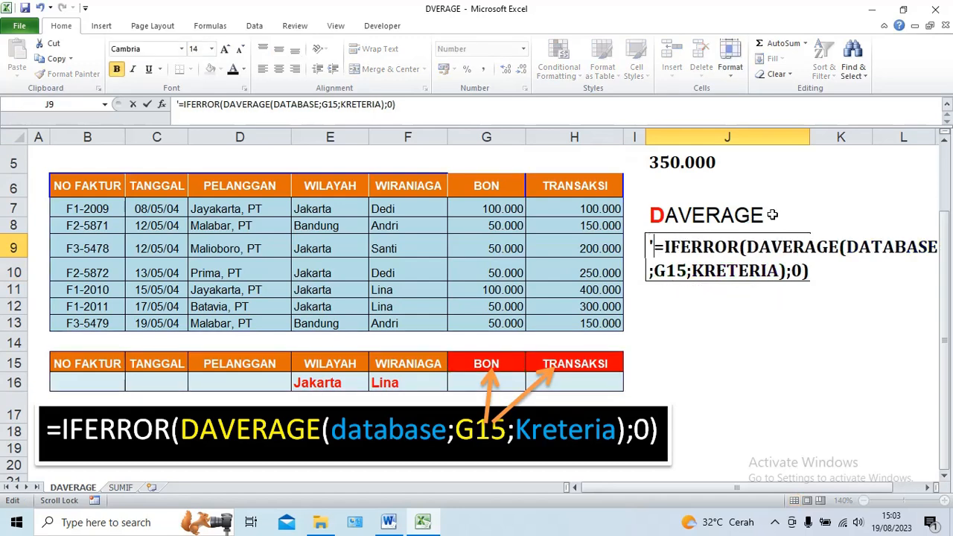
{"action": "left_click", "coordinate": [793, 204]}
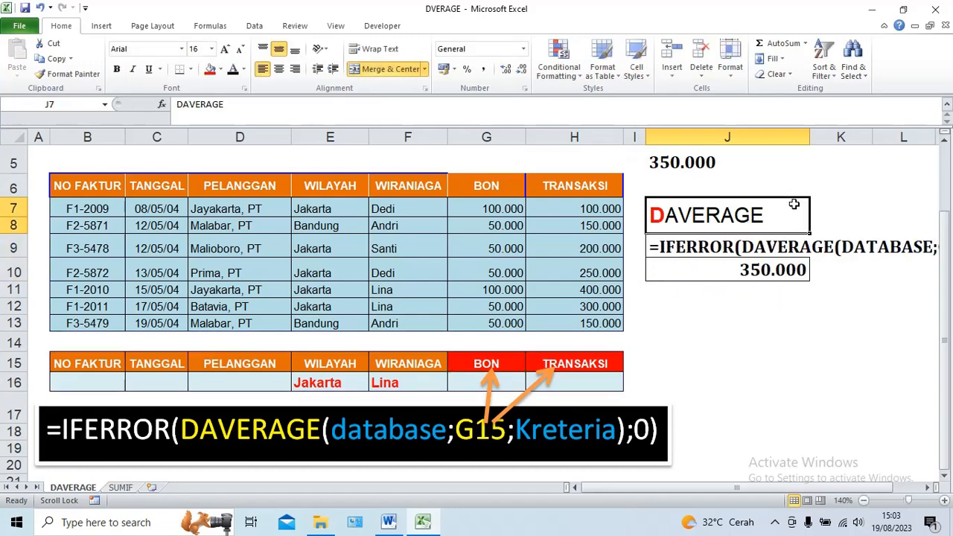
{"action": "double_click", "coordinate": [658, 268]}
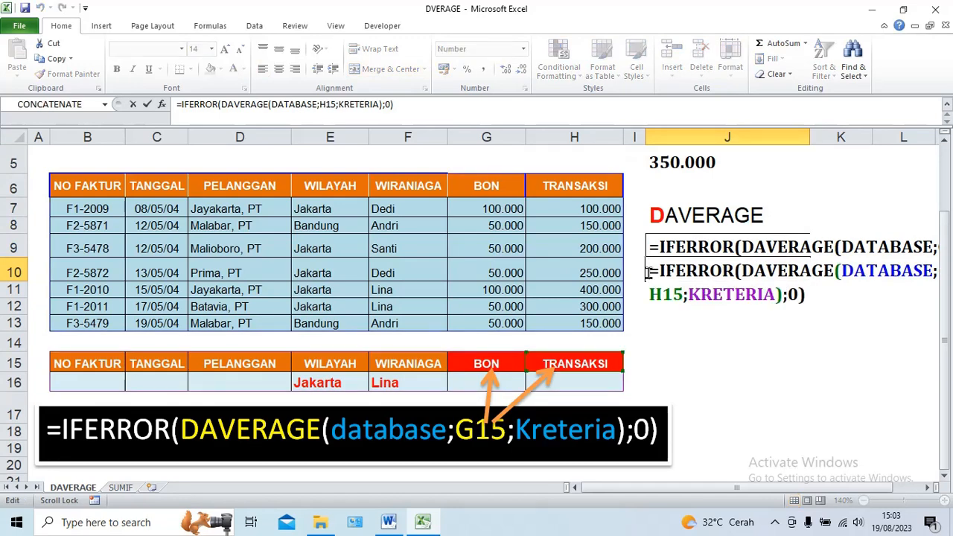
{"action": "type", "text": "'"}
{"action": "left_click", "coordinate": [697, 341]}
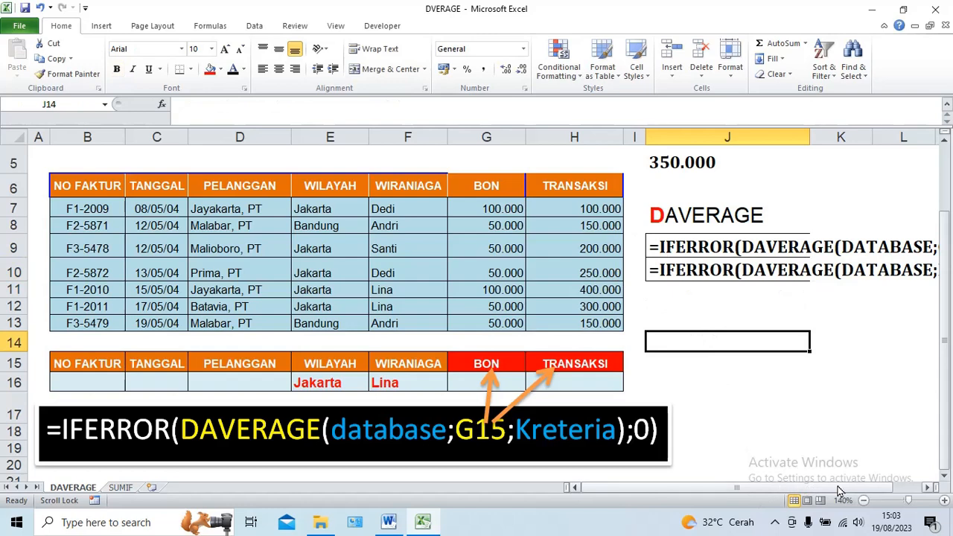
Narrow the TRANSAKSI column H to make more room for the formula texts beside the table.
{"action": "left_click_drag", "start_coordinate": [840, 490], "coordinate": [895, 491]}
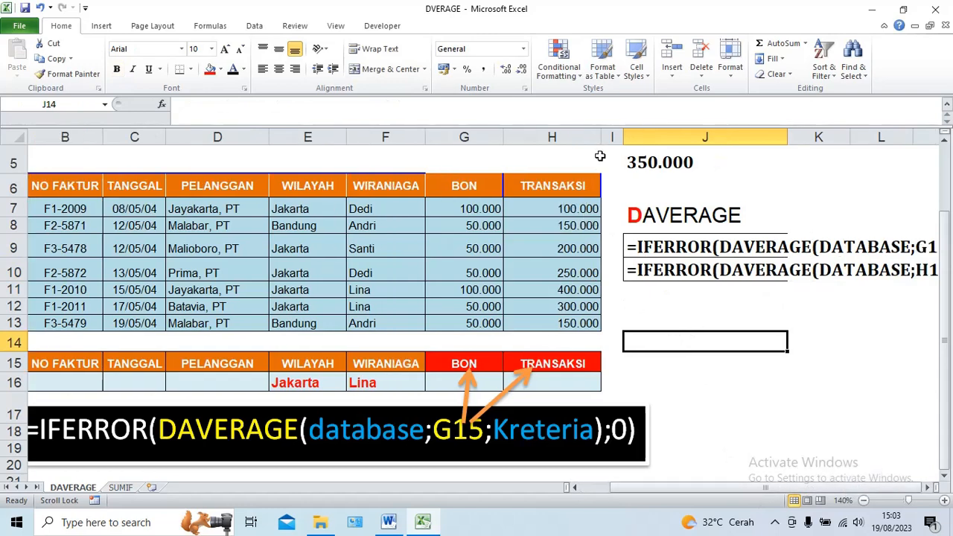
{"action": "left_click_drag", "start_coordinate": [606, 137], "coordinate": [581, 151]}
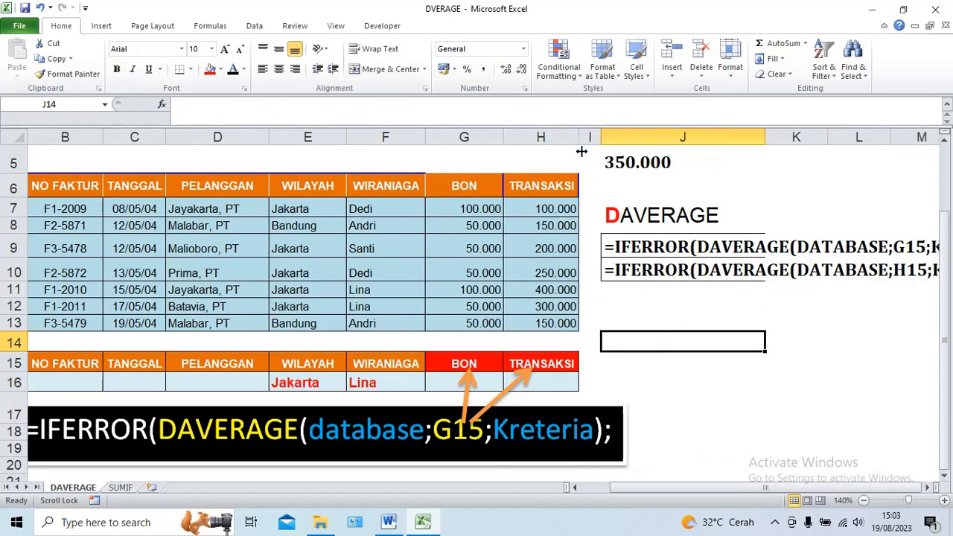
Remove the leading apostrophes from J9 and J10 so both texts become working DAVERAGE formulas.
{"action": "double_click", "coordinate": [607, 246]}
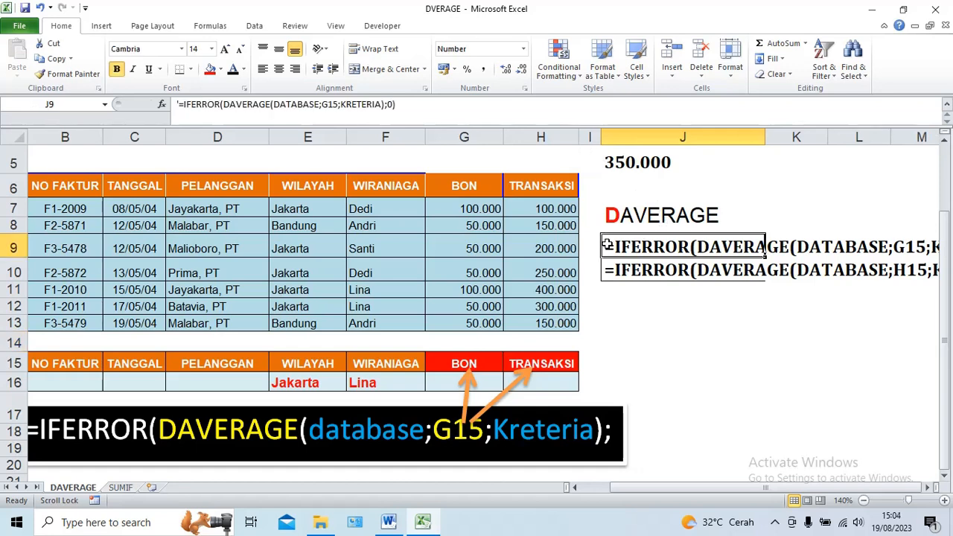
{"action": "key", "text": "BackSpace"}
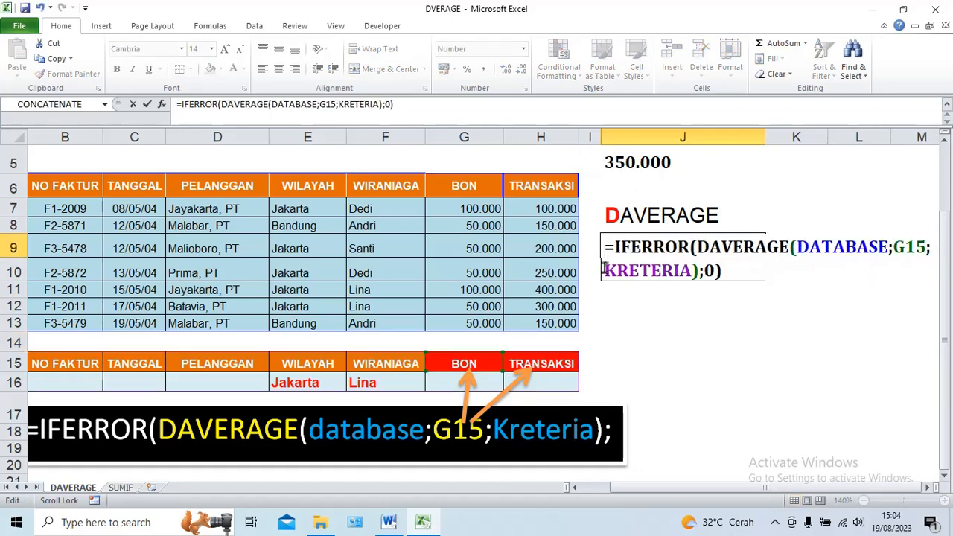
{"action": "left_click", "coordinate": [147, 105]}
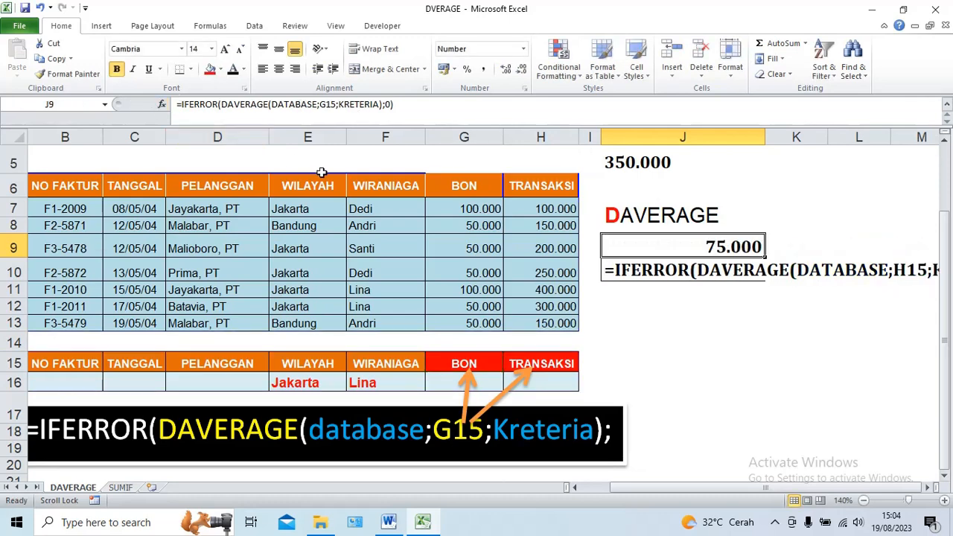
{"action": "double_click", "coordinate": [621, 269]}
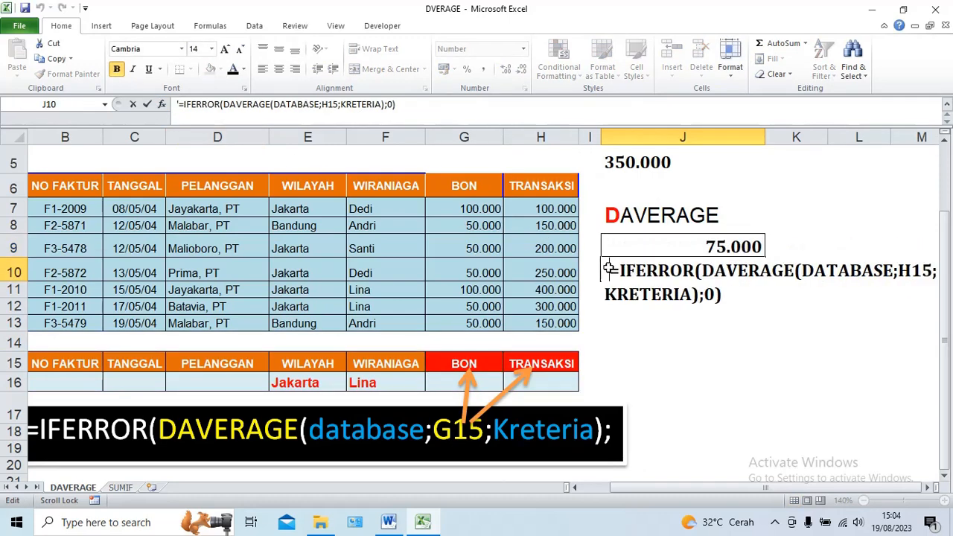
{"action": "type", "text": "="}
{"action": "left_click", "coordinate": [637, 341]}
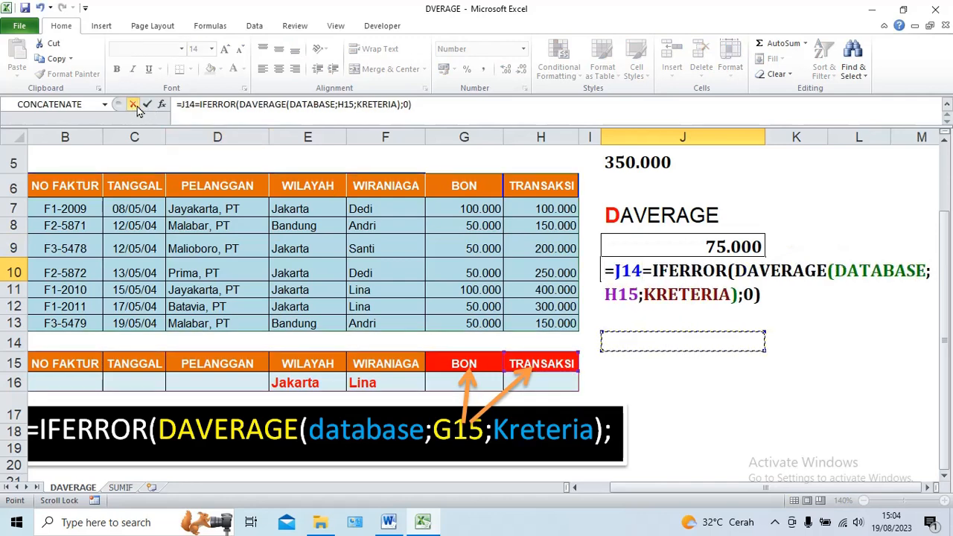
{"action": "left_click", "coordinate": [132, 105]}
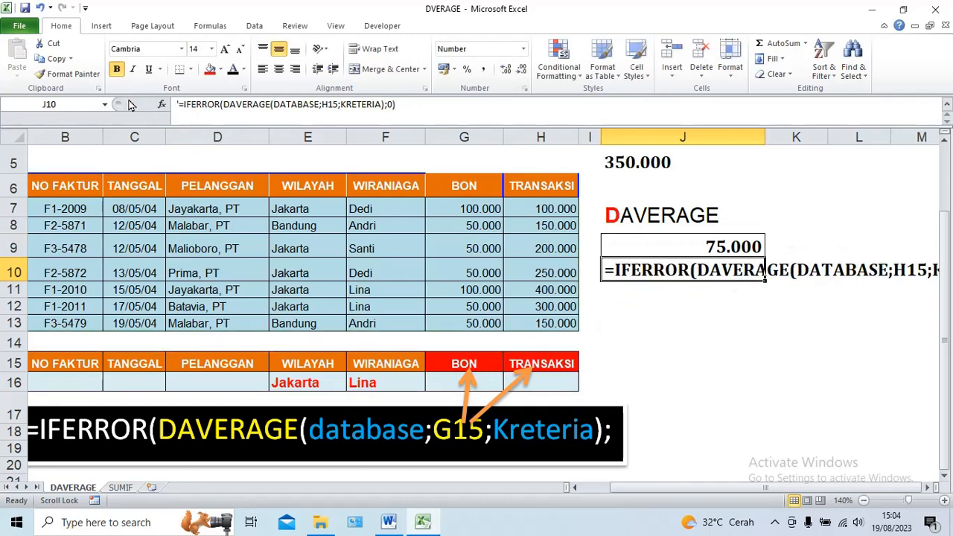
{"action": "double_click", "coordinate": [606, 270]}
{"action": "key", "text": "BackSpace"}
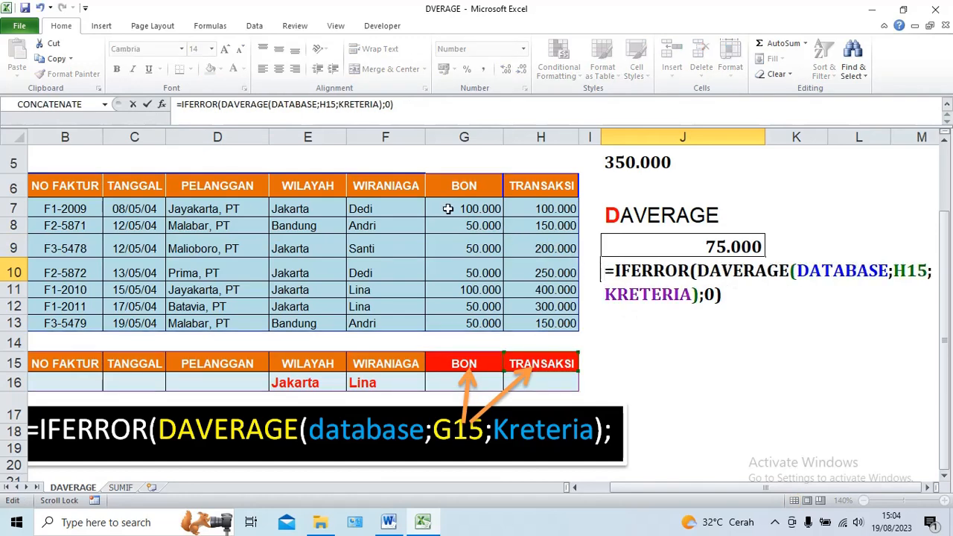
{"action": "key", "text": "Return"}
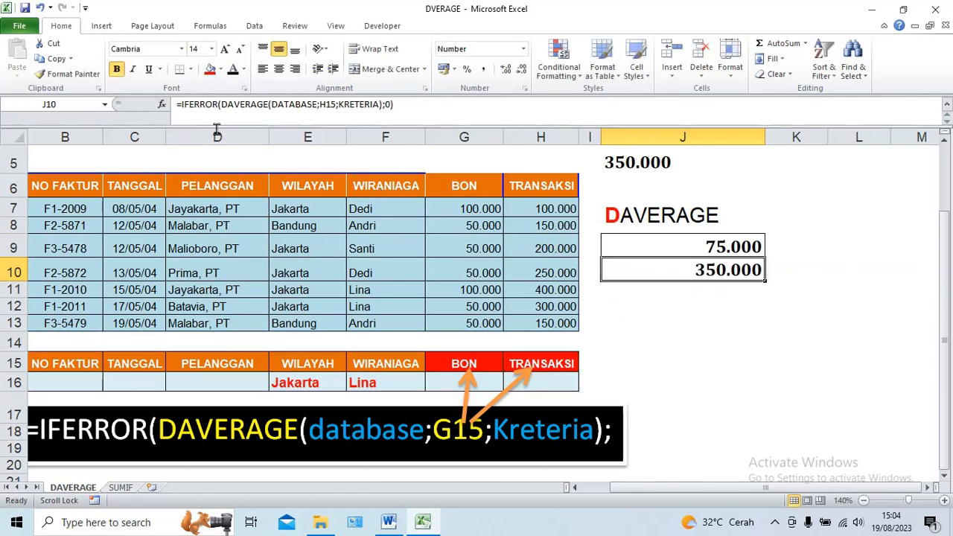
Move the DAVERAGE formulas from J9 to G5 and from J10 to H5, above the BON and TRANSAKSI headings.
{"action": "left_click", "coordinate": [648, 247]}
{"action": "left_click_drag", "start_coordinate": [648, 238], "coordinate": [485, 162]}
{"action": "left_click", "coordinate": [670, 262]}
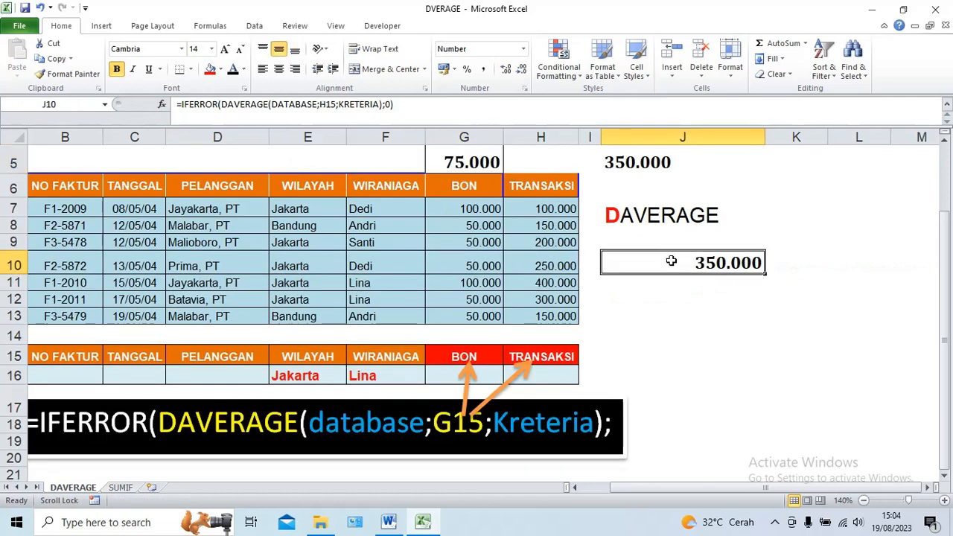
{"action": "left_click_drag", "start_coordinate": [669, 252], "coordinate": [554, 173]}
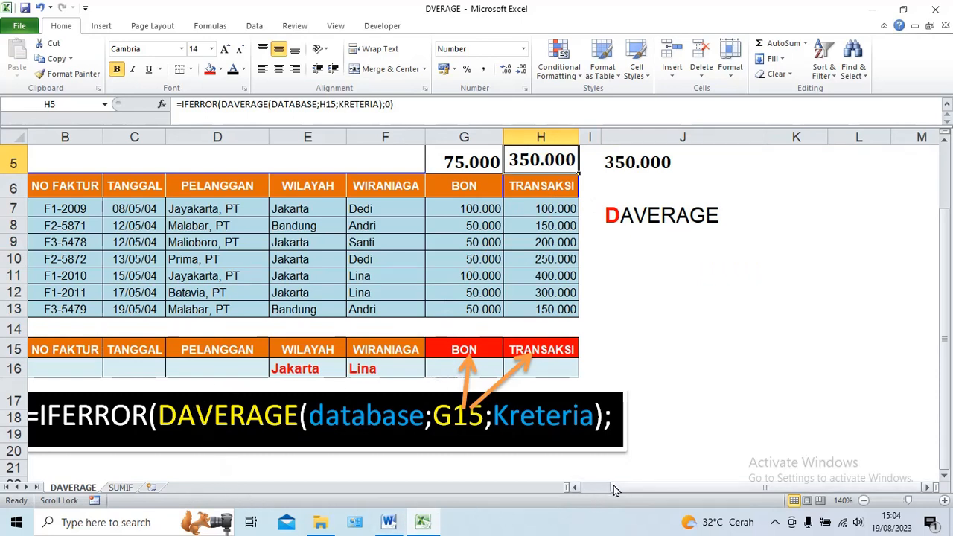
Set the PELANGGAN criterion in D16 to Jayakarta, PT and compare the table's matching rows with the result in G5.
{"action": "left_click_drag", "start_coordinate": [614, 485], "coordinate": [580, 488]}
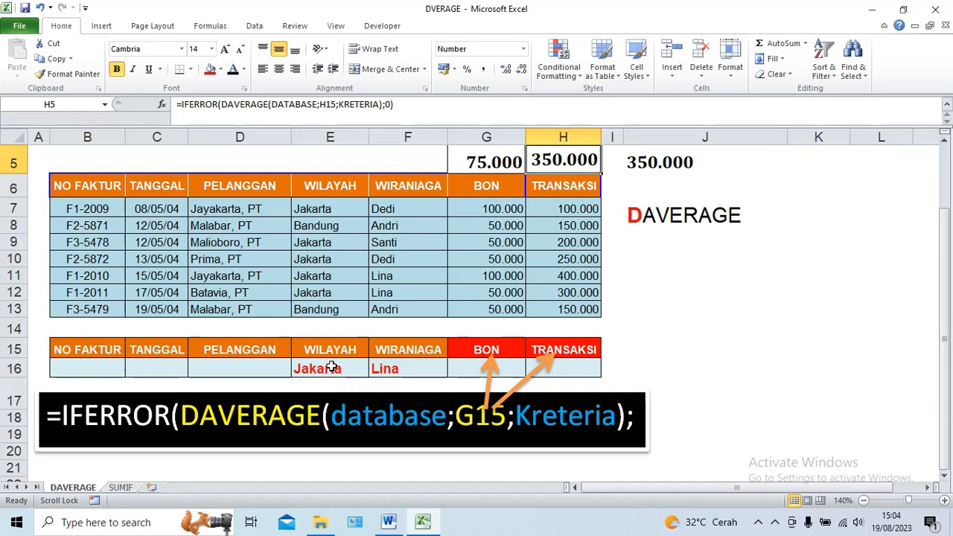
{"action": "left_click", "coordinate": [278, 368]}
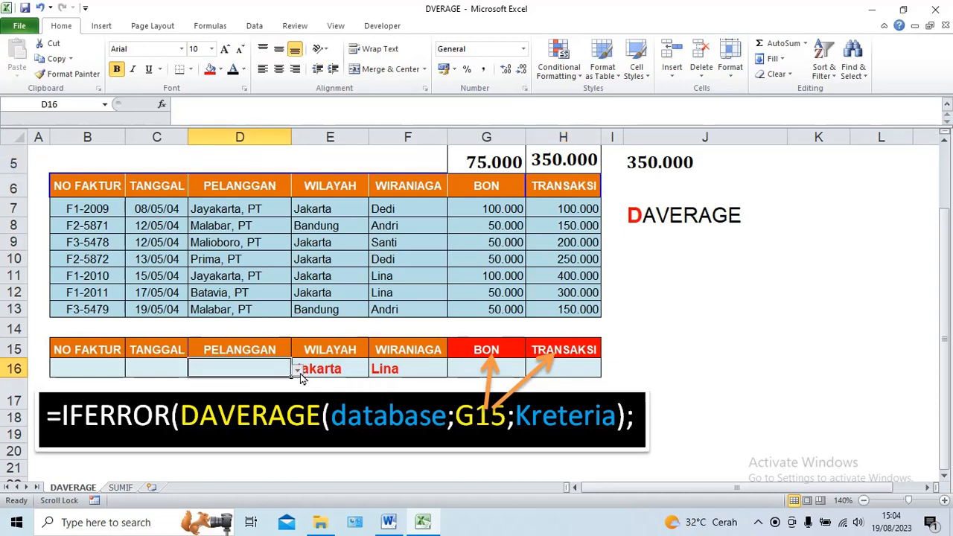
{"action": "left_click", "coordinate": [298, 371]}
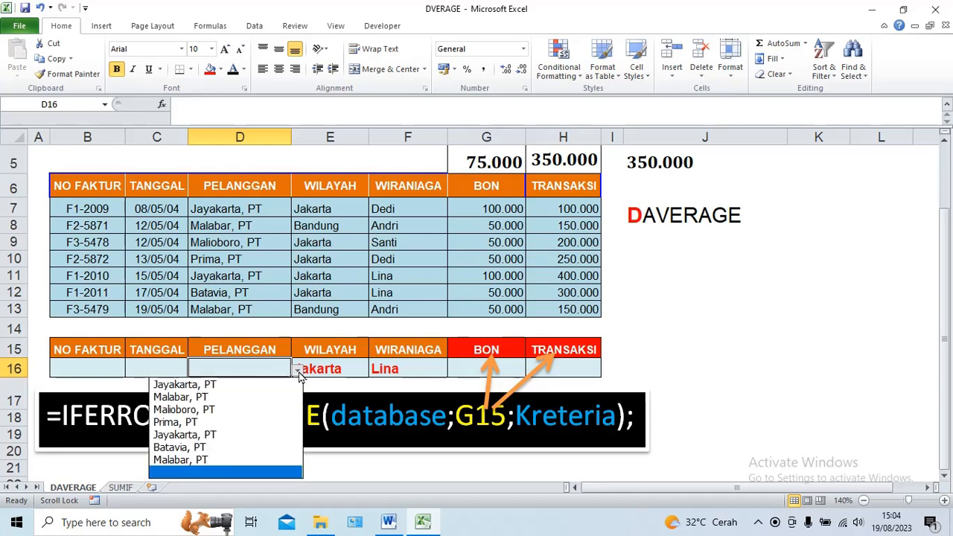
{"action": "left_click", "coordinate": [196, 385]}
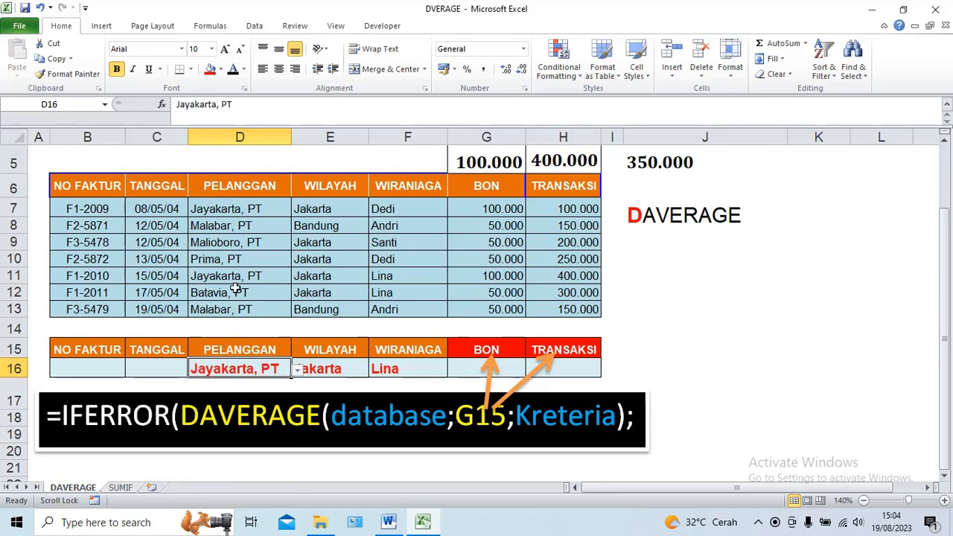
{"action": "left_click", "coordinate": [237, 214]}
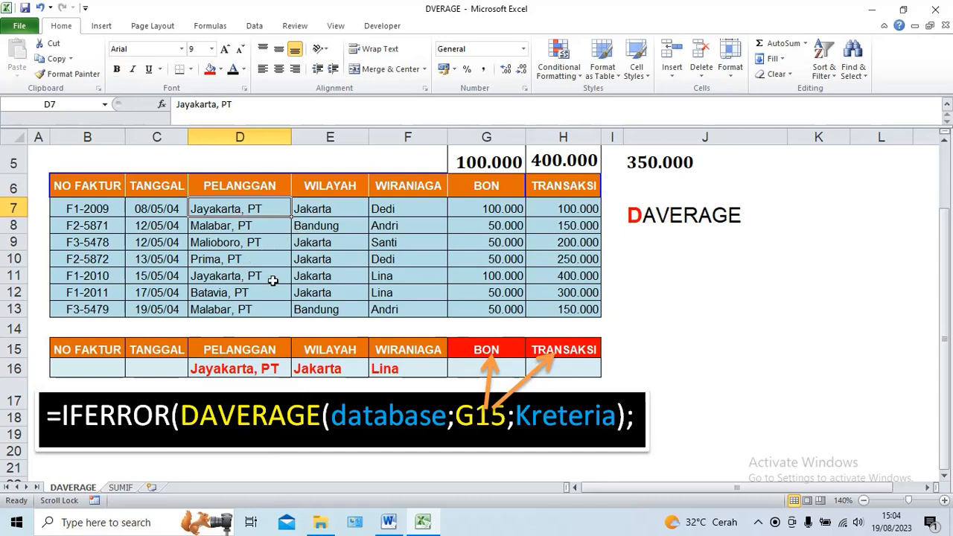
{"action": "left_click", "coordinate": [480, 166]}
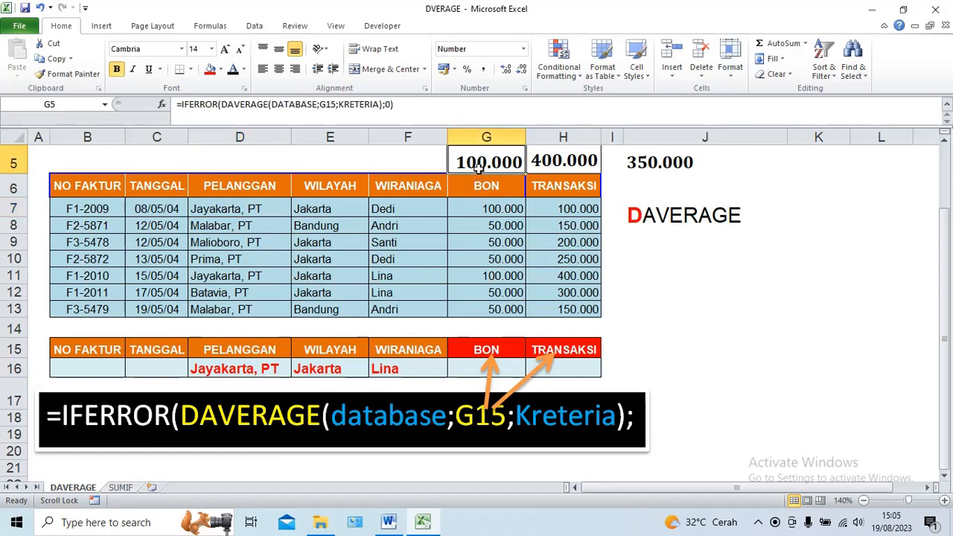
Set the TANGGAL criterion in C16 to 08/05/04 and the NO FAKTUR criterion in B16 to the first listed invoice.
{"action": "left_click", "coordinate": [168, 367]}
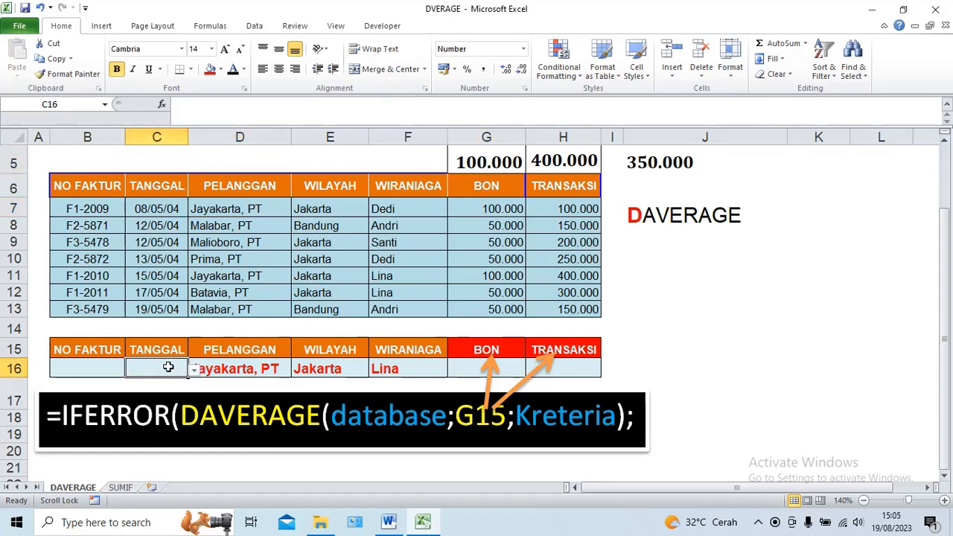
{"action": "left_click", "coordinate": [194, 371]}
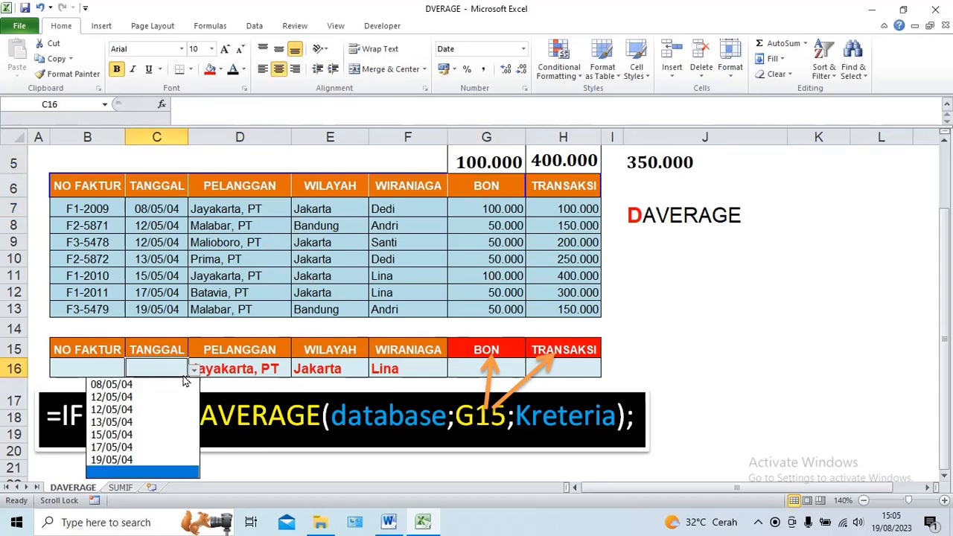
{"action": "left_click", "coordinate": [120, 385]}
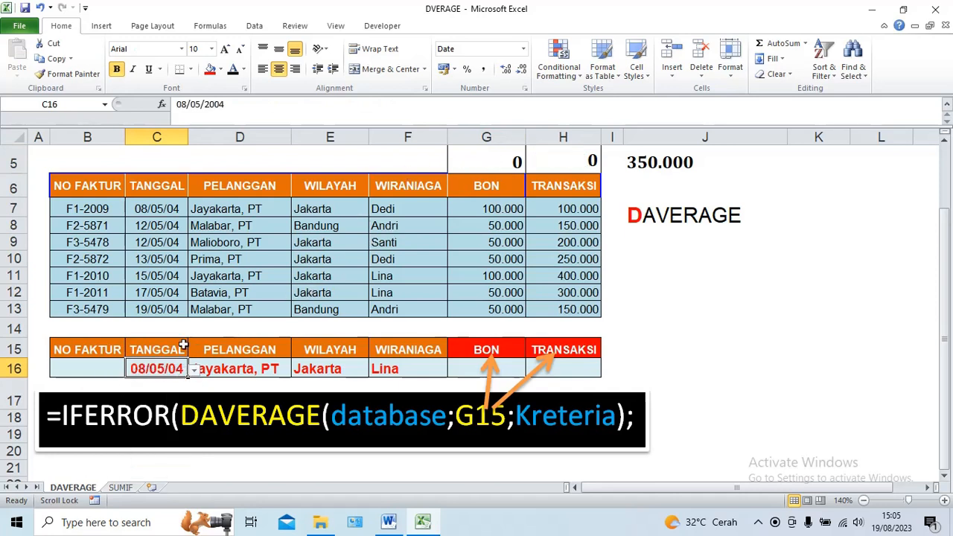
{"action": "left_click", "coordinate": [103, 370]}
{"action": "left_click", "coordinate": [132, 370]}
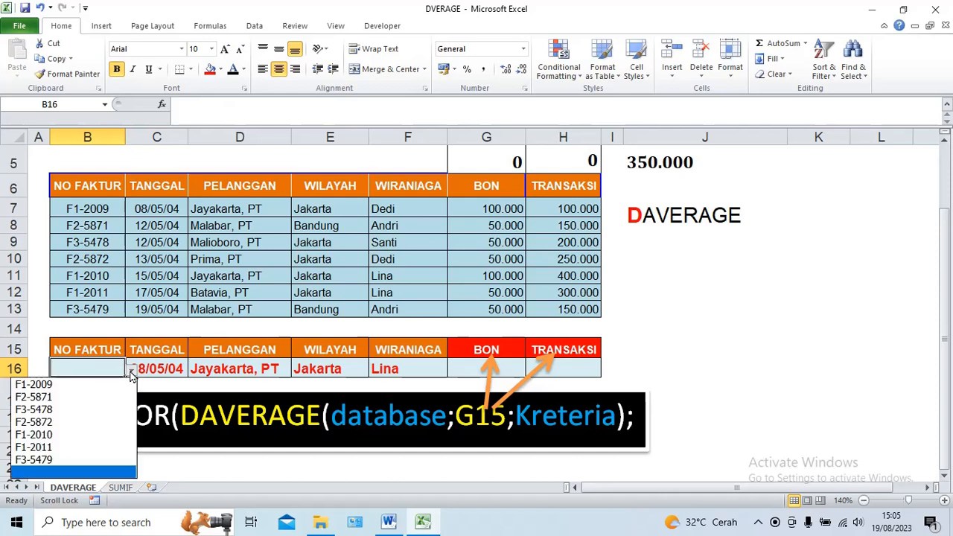
{"action": "left_click", "coordinate": [33, 384]}
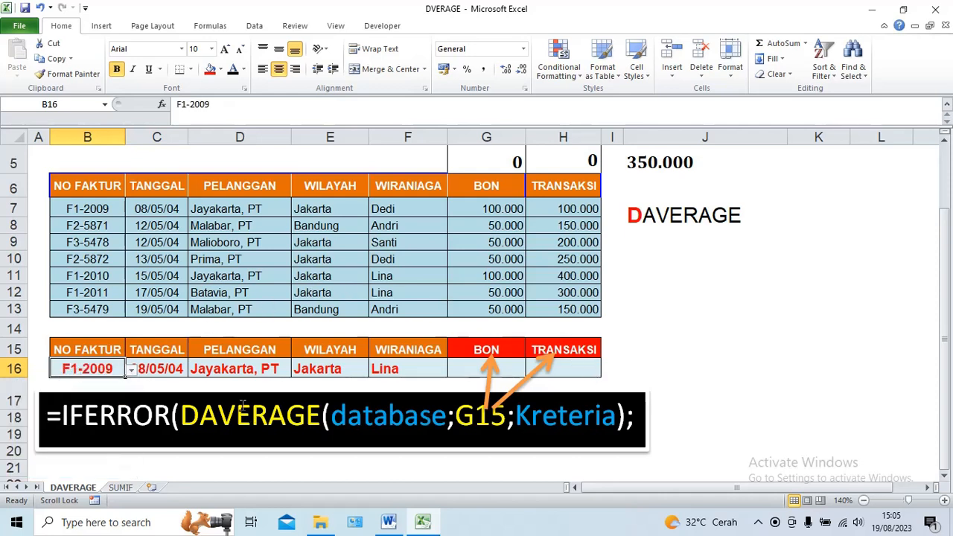
Widen the TANGGAL and PELANGGAN columns.
{"action": "left_click_drag", "start_coordinate": [187, 137], "coordinate": [210, 136]}
{"action": "left_click_drag", "start_coordinate": [313, 137], "coordinate": [324, 137]}
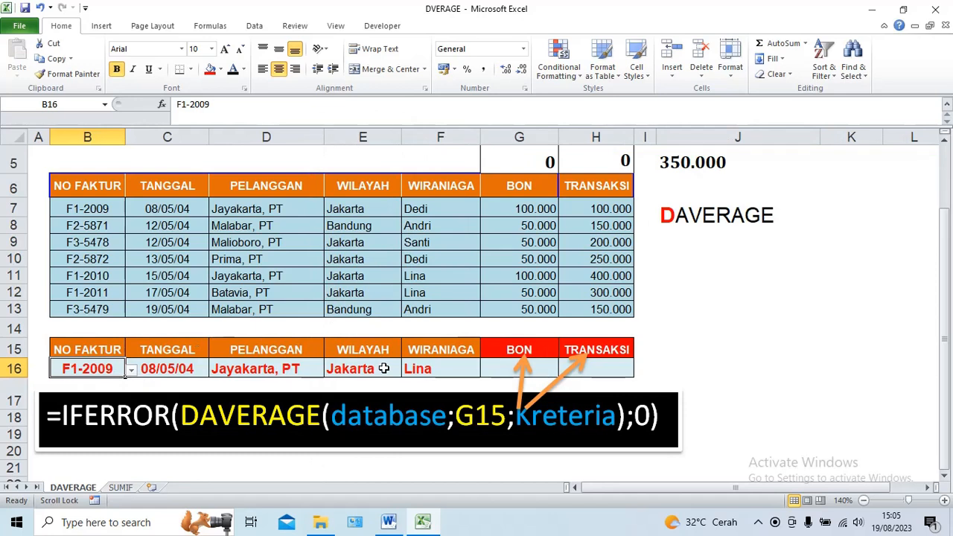
Try the last listed invoice as the NO FAKTUR criterion, and blank both the NO FAKTUR and TANGGAL criteria.
{"action": "left_click", "coordinate": [132, 372]}
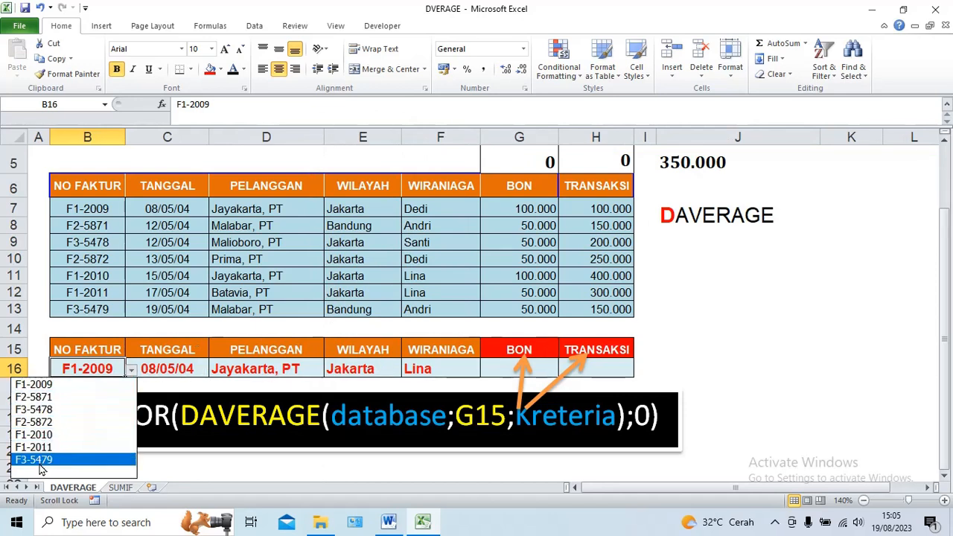
{"action": "left_click", "coordinate": [43, 460]}
{"action": "left_click", "coordinate": [132, 370]}
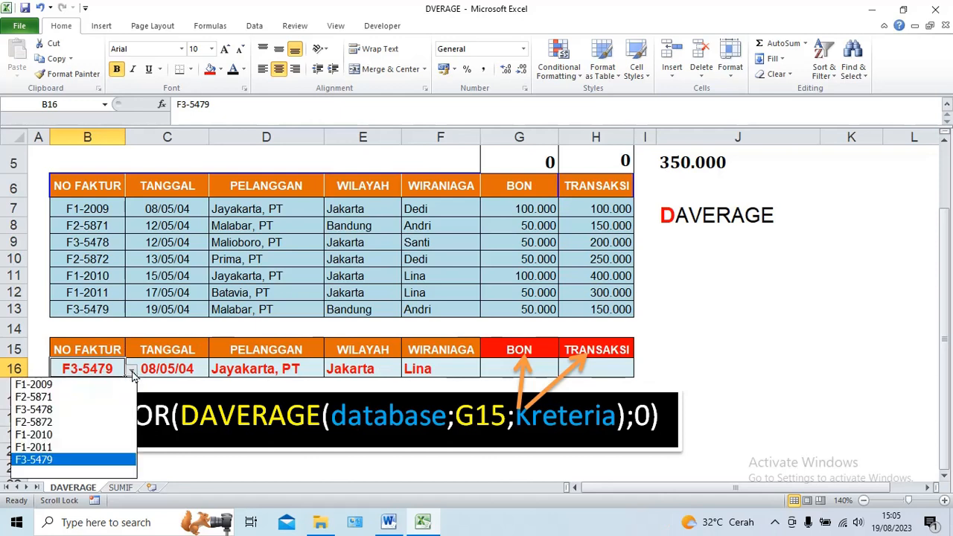
{"action": "left_click", "coordinate": [34, 474]}
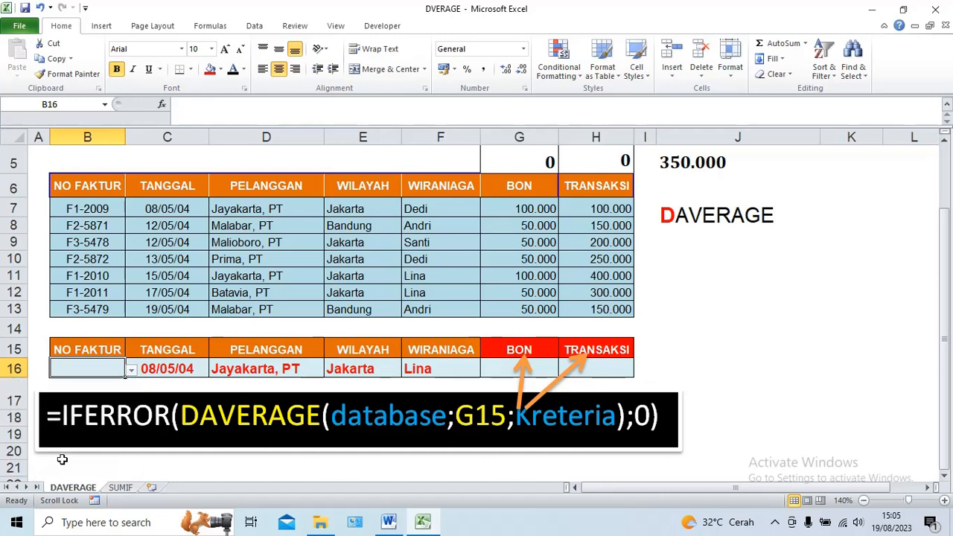
{"action": "left_click", "coordinate": [186, 372]}
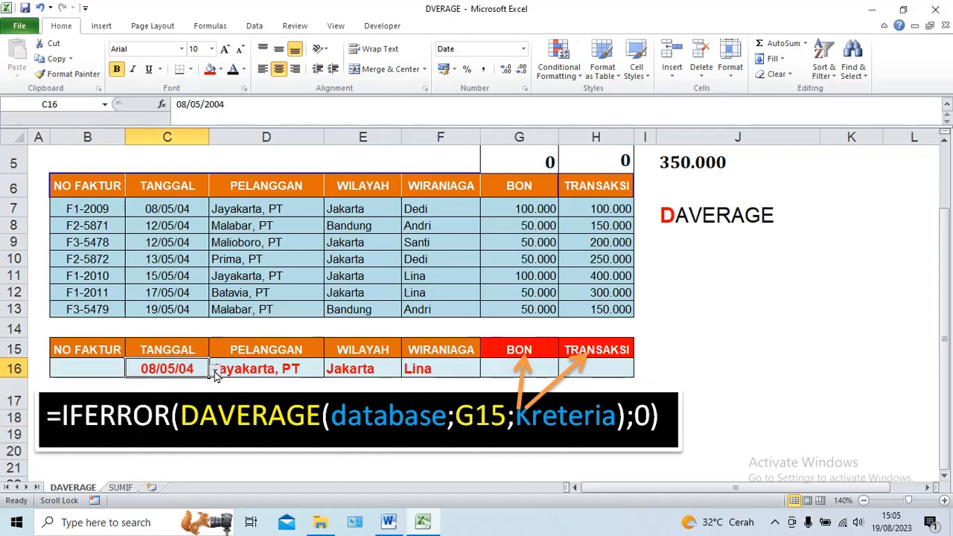
{"action": "left_click", "coordinate": [215, 370]}
{"action": "left_click", "coordinate": [110, 474]}
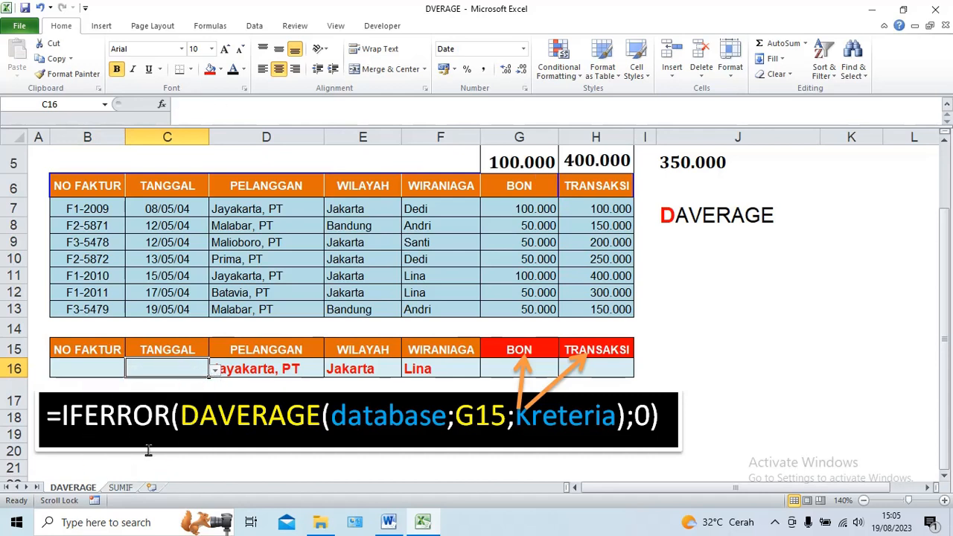
Blank the PELANGGAN criterion in D16 and the WILAYAH criterion in E16, keeping only the WIRANIAGA criterion.
{"action": "left_click", "coordinate": [269, 370]}
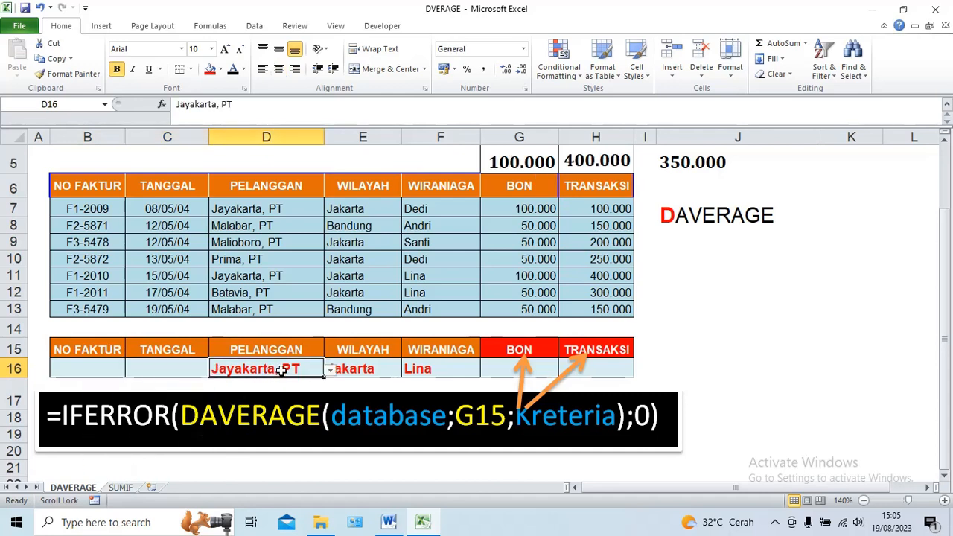
{"action": "left_click", "coordinate": [329, 371]}
{"action": "left_click", "coordinate": [205, 472]}
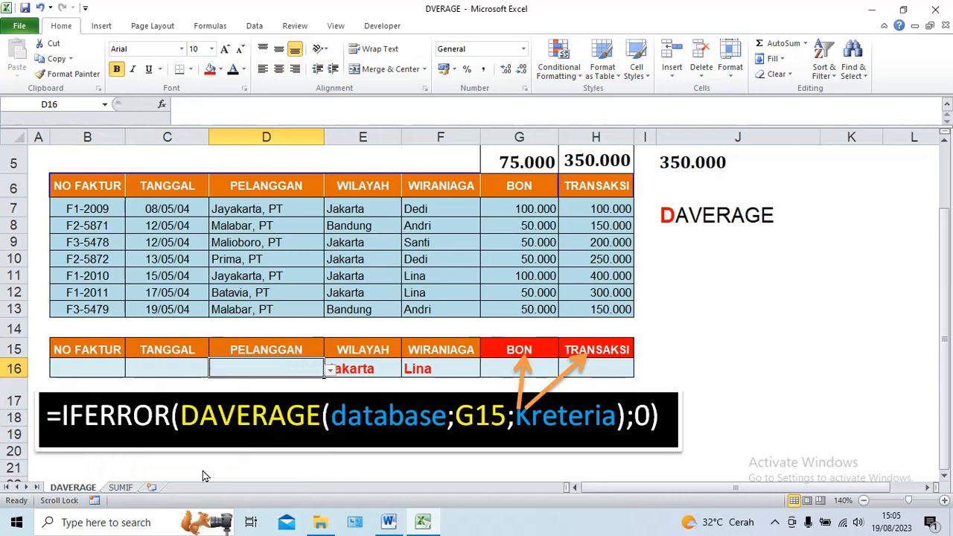
{"action": "left_click", "coordinate": [385, 371]}
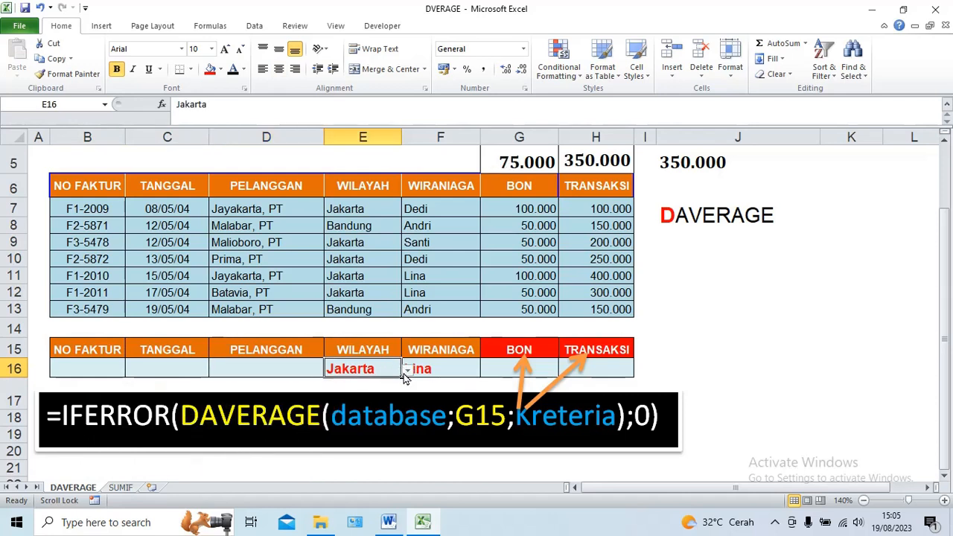
{"action": "left_click", "coordinate": [407, 371]}
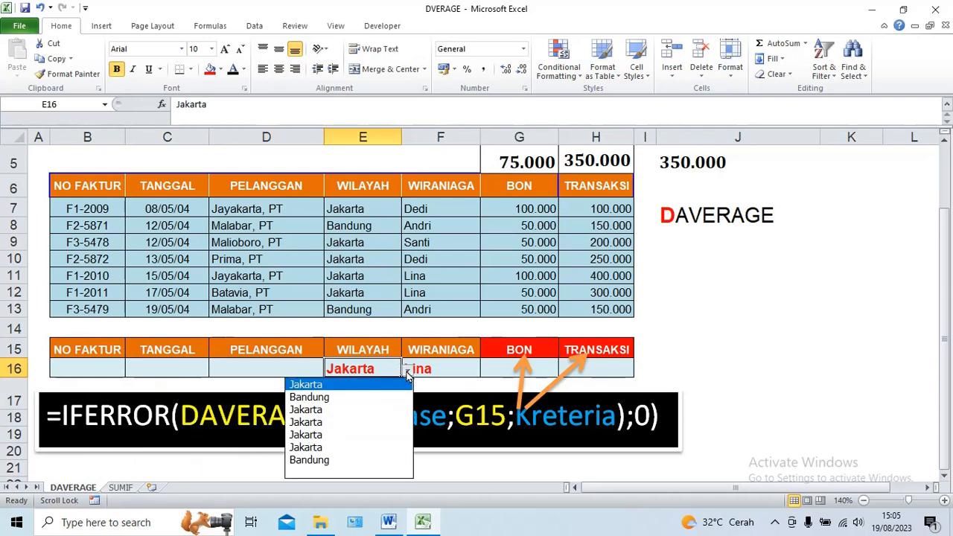
{"action": "left_click", "coordinate": [300, 473]}
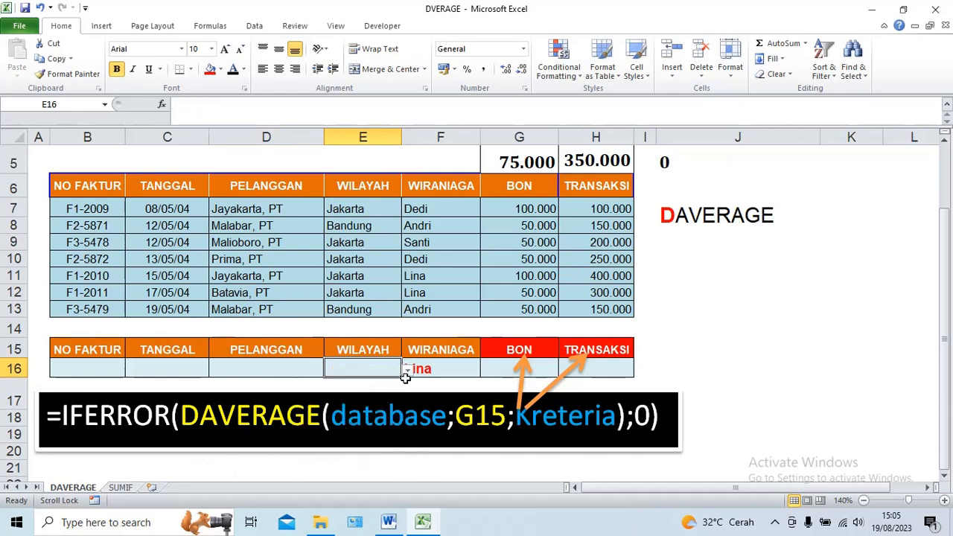
Examine the BON and TRANSAKSI amounts in F11:H12, the rows matching the WIRANIAGA criterion.
{"action": "left_click", "coordinate": [432, 367]}
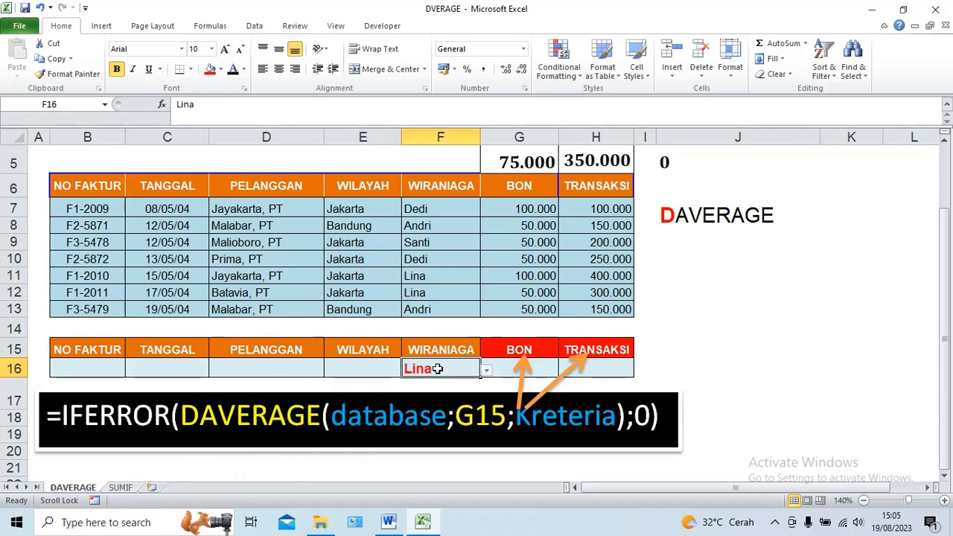
{"action": "left_click", "coordinate": [420, 275]}
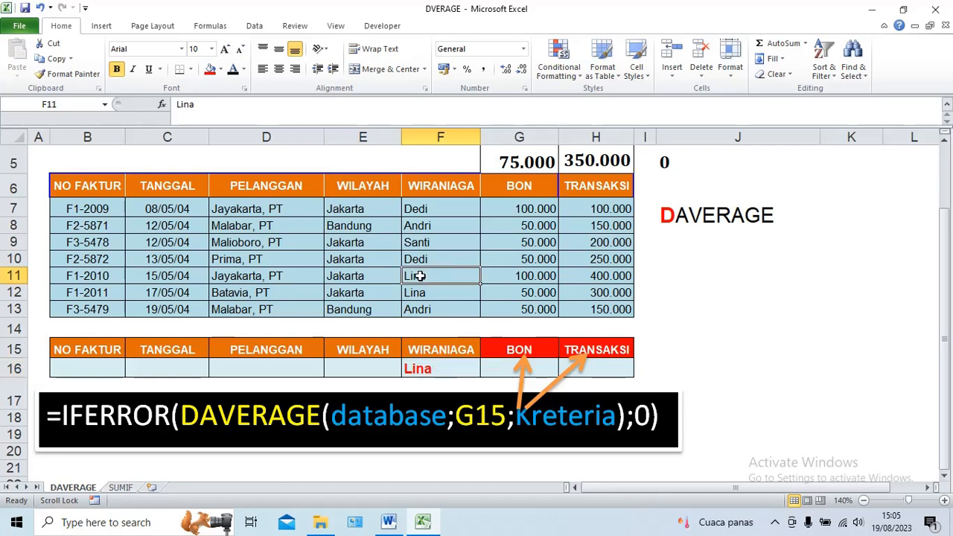
{"action": "left_click_drag", "start_coordinate": [420, 276], "coordinate": [586, 287]}
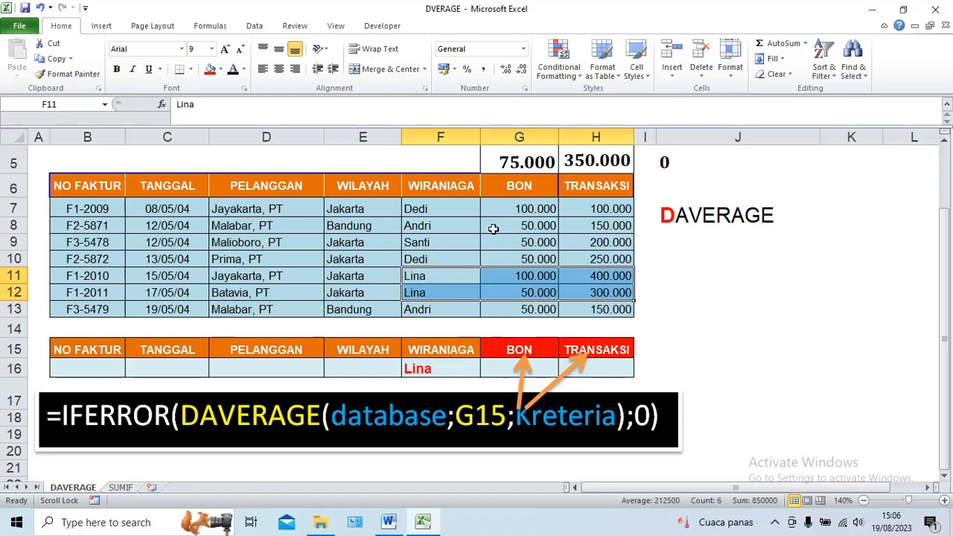
Highlight F11:H12, the rows matching the WIRANIAGA criterion, with a yellow fill.
{"action": "left_click", "coordinate": [217, 67]}
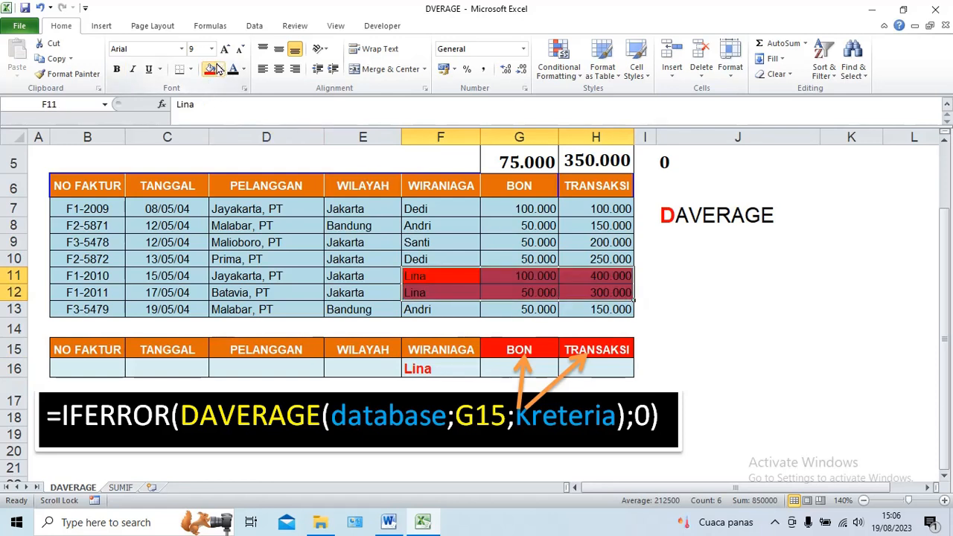
{"action": "left_click", "coordinate": [221, 70]}
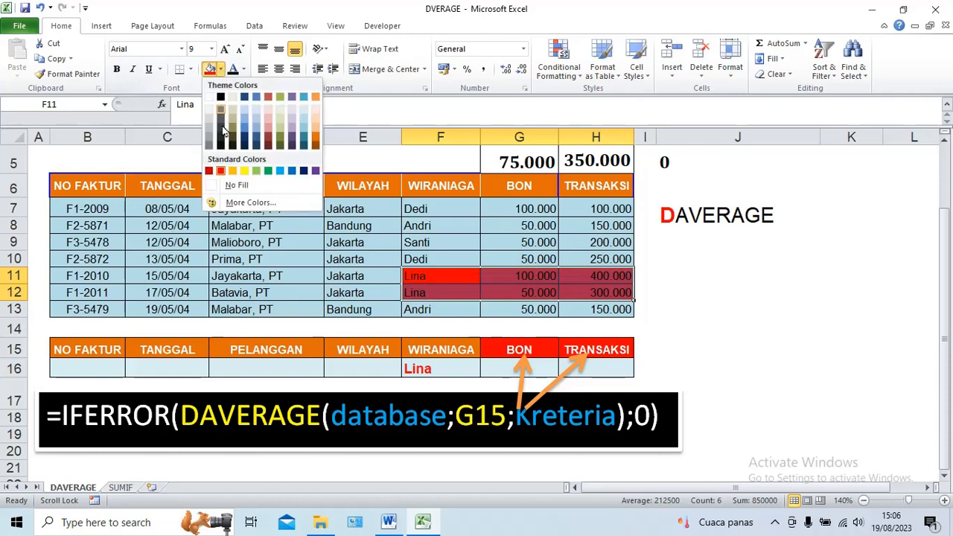
{"action": "left_click", "coordinate": [244, 172]}
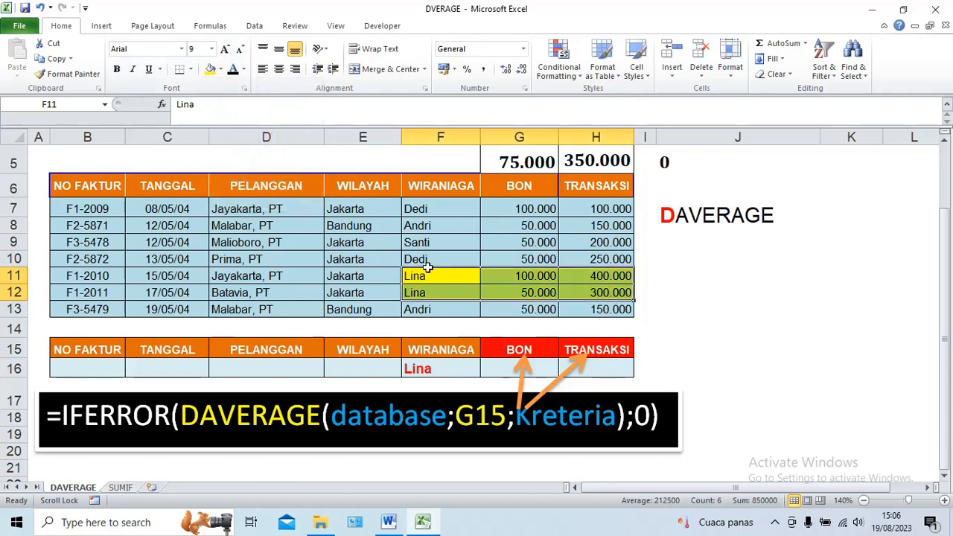
{"action": "left_click", "coordinate": [591, 281]}
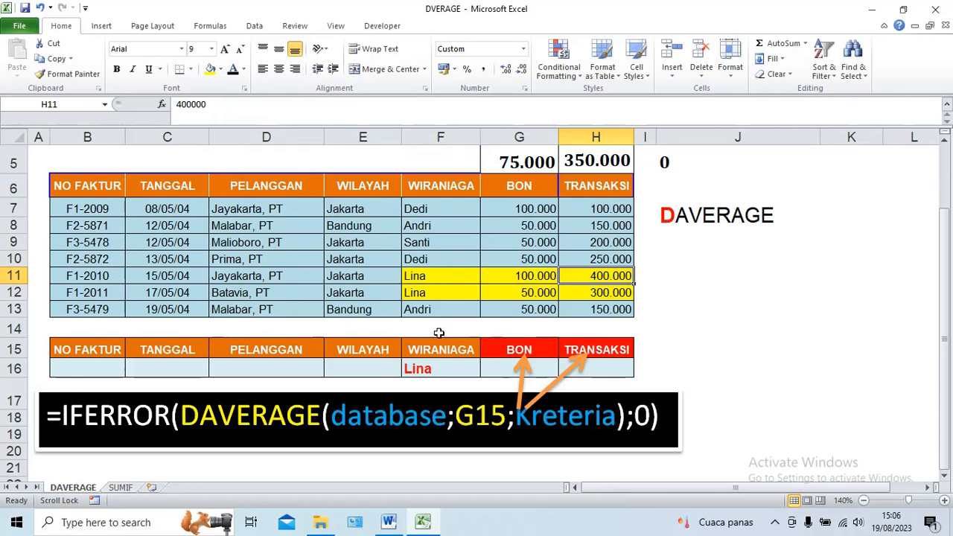
Set the WILAYAH criterion in E16 to Bandung and compare it with the WILAYAH and WIRANIAGA entries in the data rows.
{"action": "left_click", "coordinate": [375, 370]}
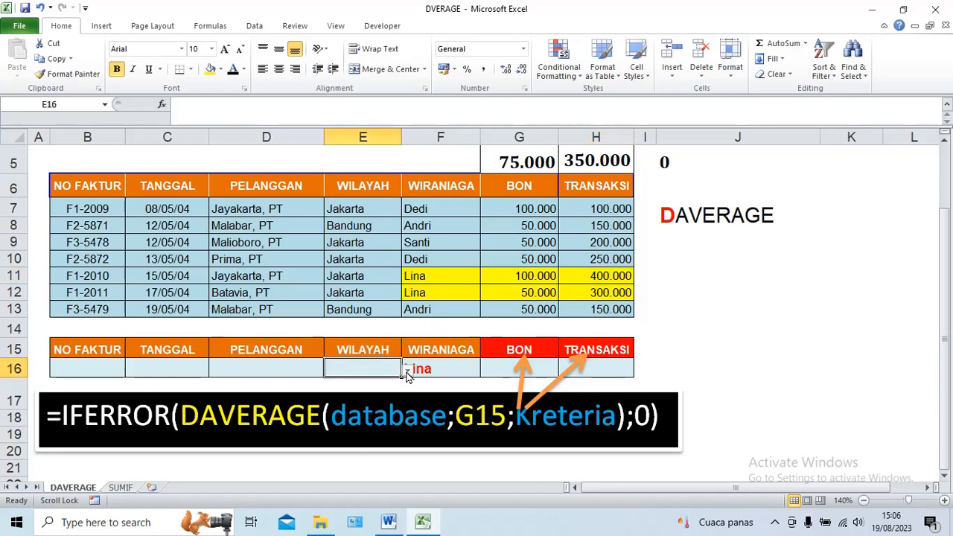
{"action": "left_click", "coordinate": [408, 370]}
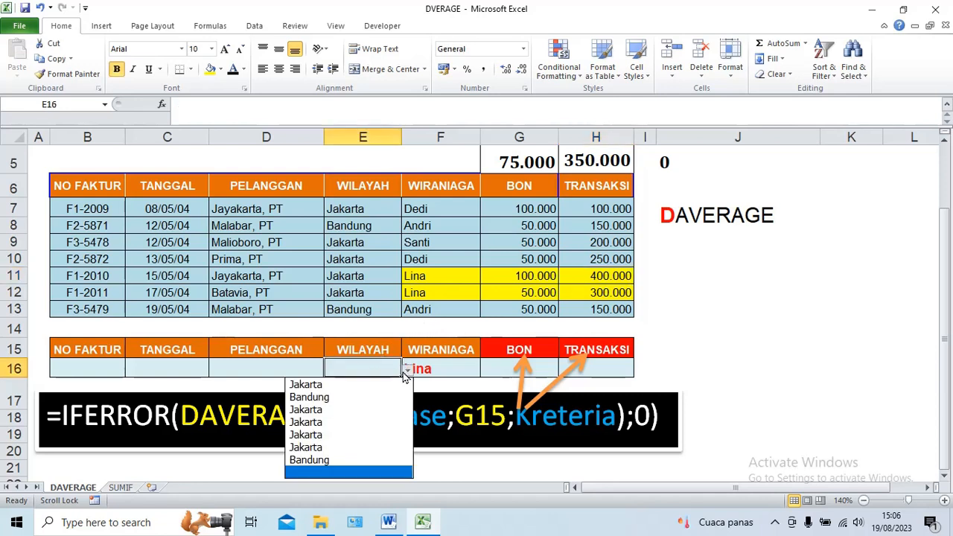
{"action": "left_click", "coordinate": [311, 398]}
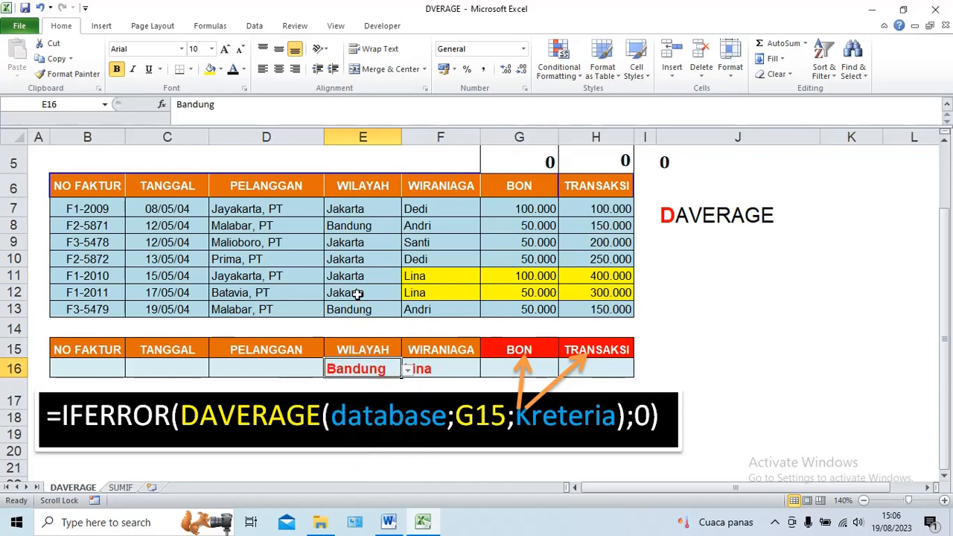
{"action": "left_click_drag", "start_coordinate": [345, 227], "coordinate": [586, 224]}
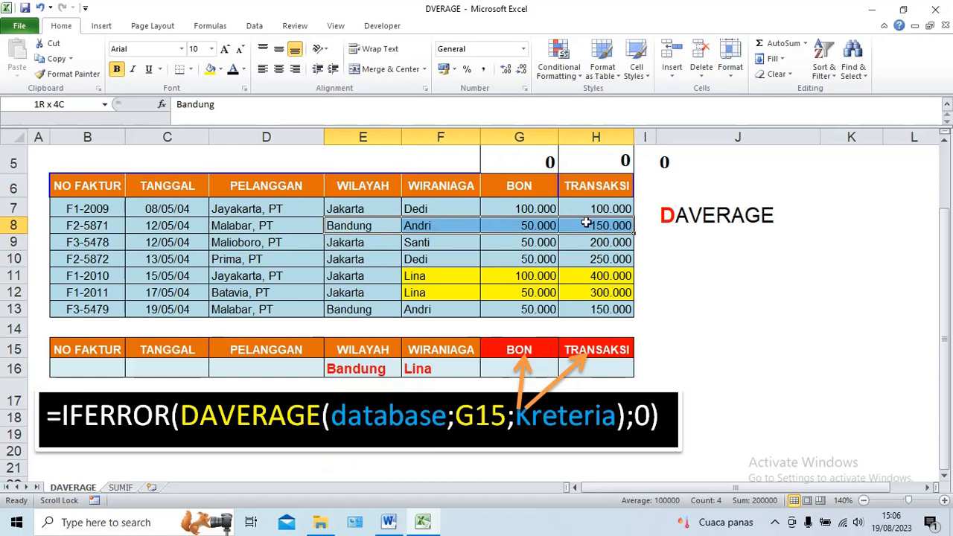
{"action": "left_click", "coordinate": [371, 277]}
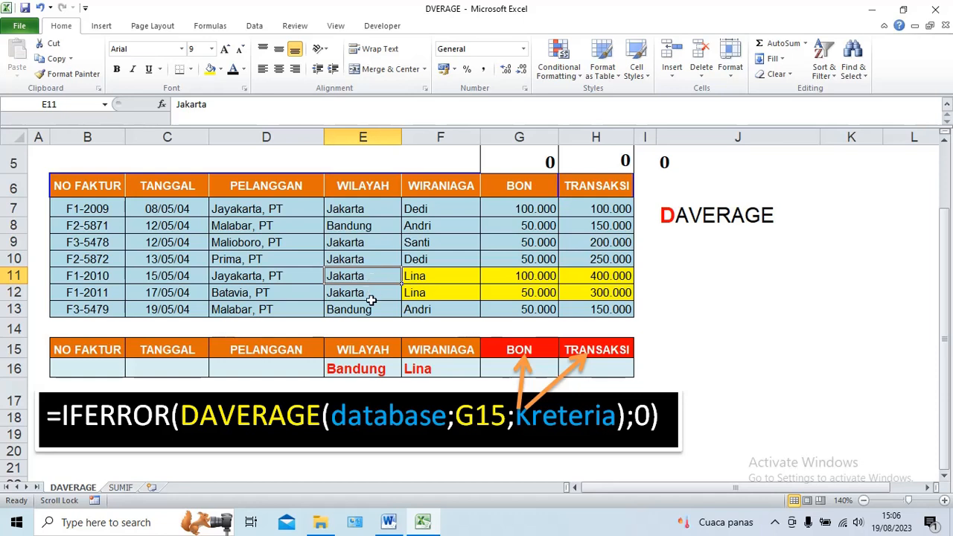
Copy Bandung from E13 up into E12 so the F1-2011 row matches the WILAYAH criterion.
{"action": "left_click", "coordinate": [371, 308]}
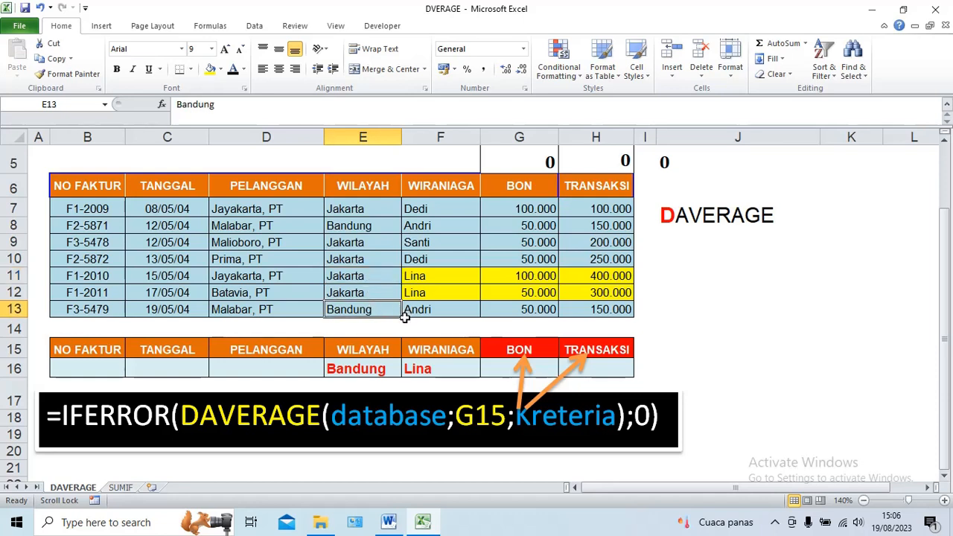
{"action": "left_click_drag", "start_coordinate": [400, 318], "coordinate": [401, 292]}
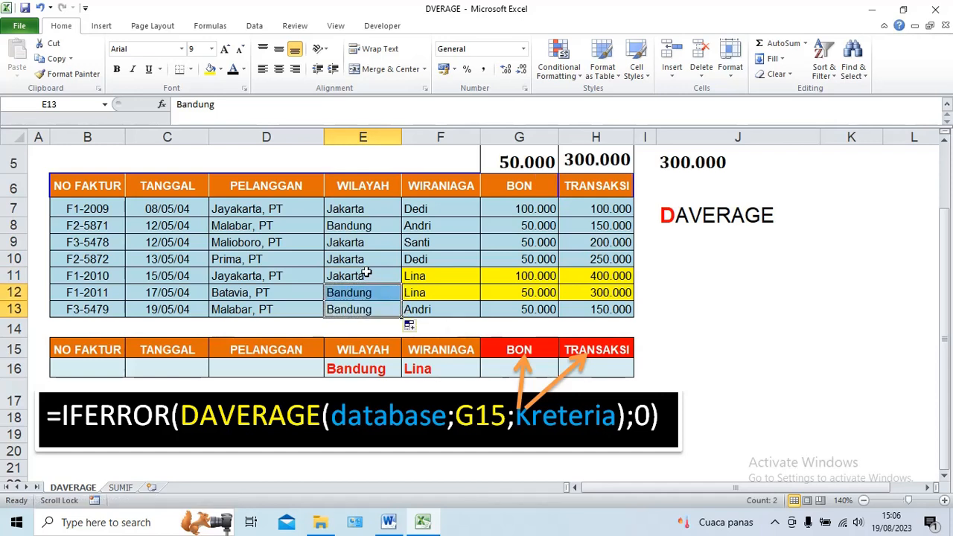
{"action": "left_click", "coordinate": [364, 273]}
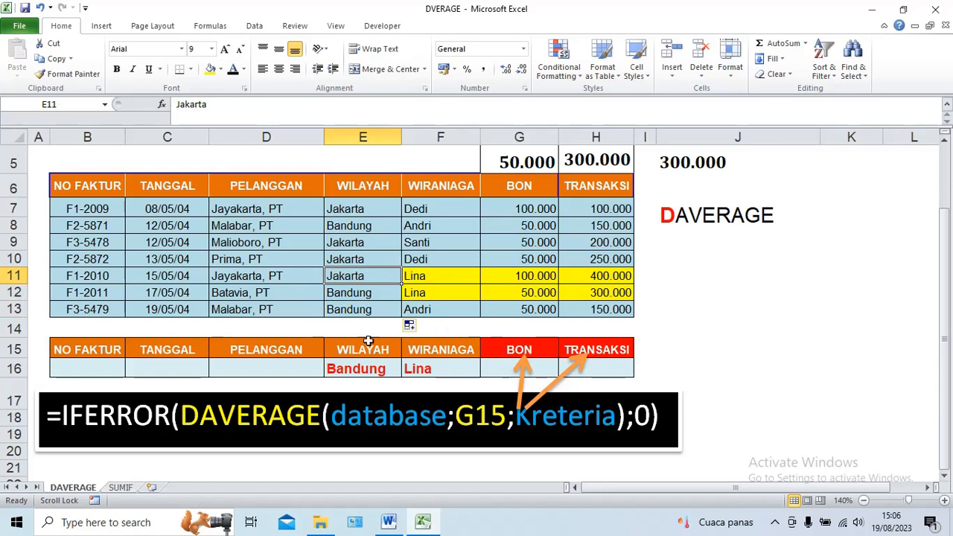
Review the matching row's amounts and highlight its WILAYAH cell E12 with the same yellow fill.
{"action": "left_click_drag", "start_coordinate": [426, 295], "coordinate": [595, 293]}
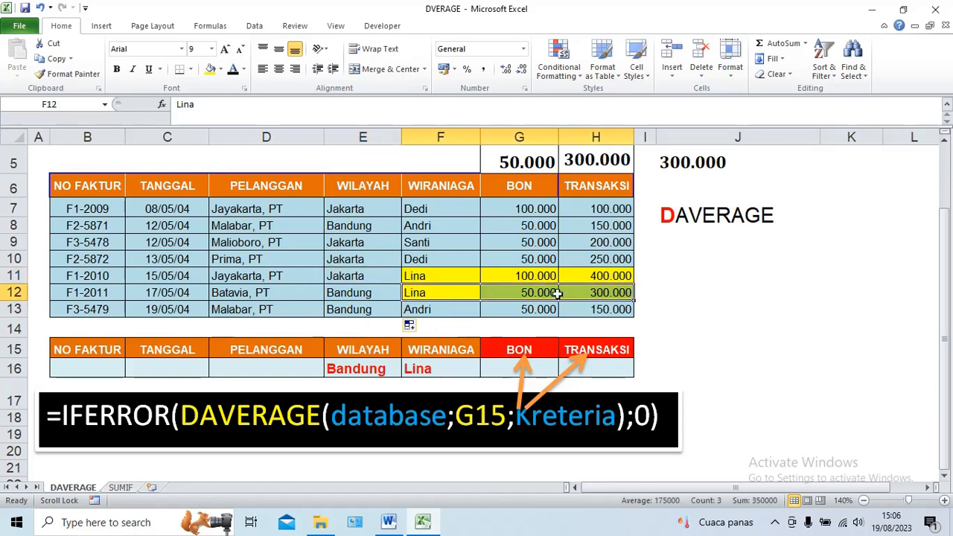
{"action": "left_click", "coordinate": [342, 293]}
{"action": "left_click_drag", "start_coordinate": [341, 292], "coordinate": [419, 292]}
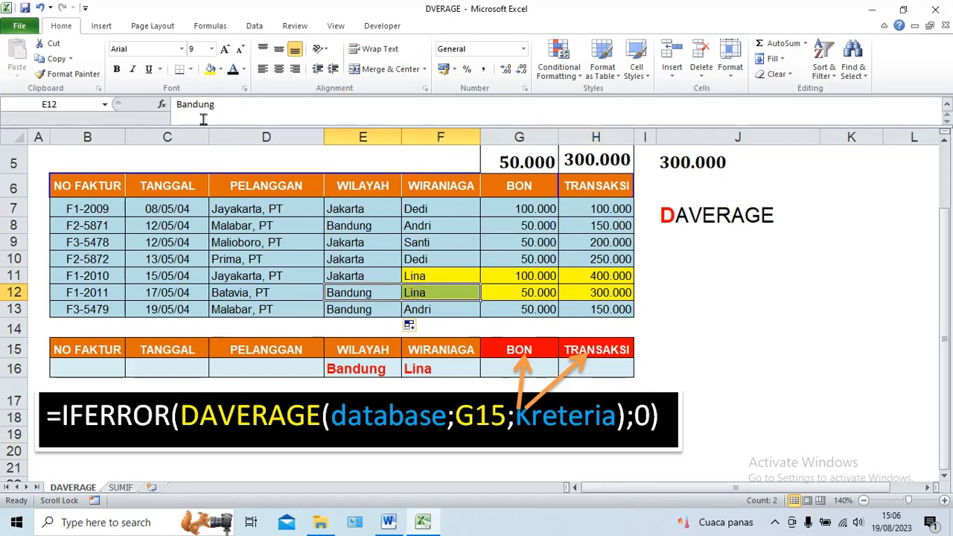
{"action": "left_click", "coordinate": [210, 68]}
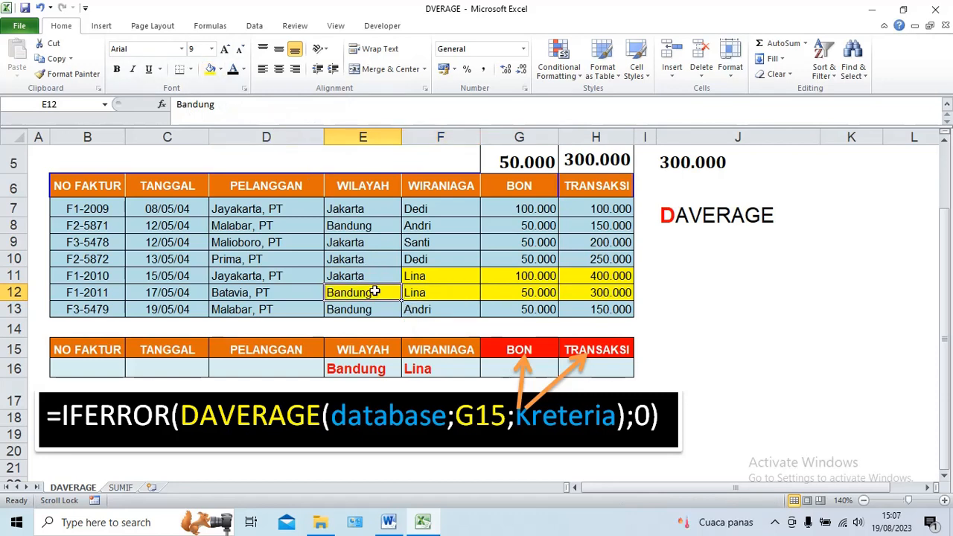
{"action": "left_click", "coordinate": [430, 293]}
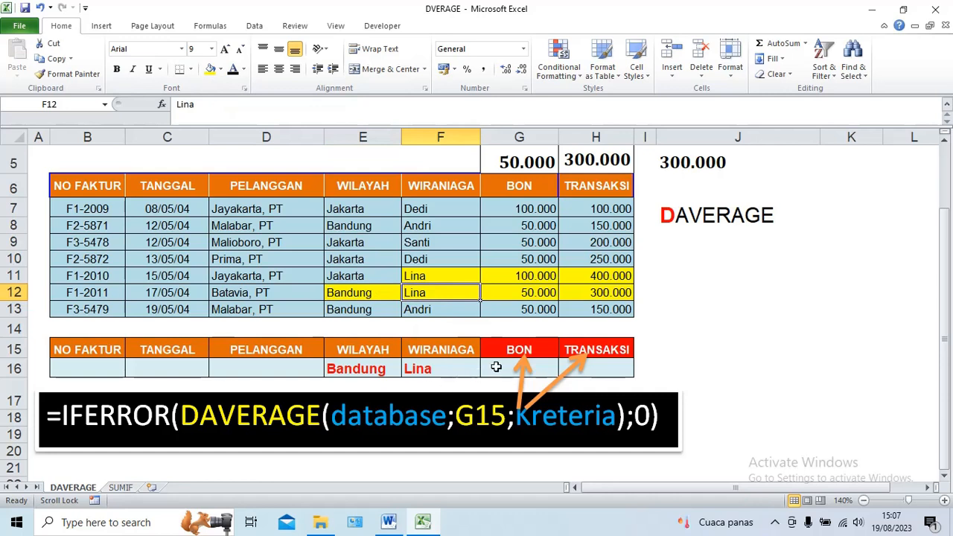
Set the BON amount of invoice F1-2011 in G12 to 300000.
{"action": "left_click", "coordinate": [524, 295]}
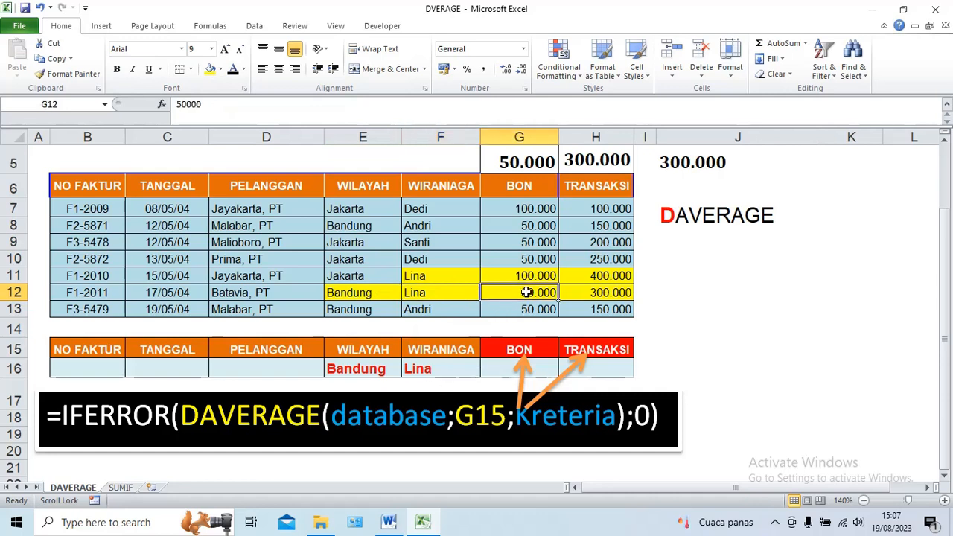
{"action": "double_click", "coordinate": [525, 293]}
{"action": "left_click_drag", "start_coordinate": [528, 292], "coordinate": [522, 292]}
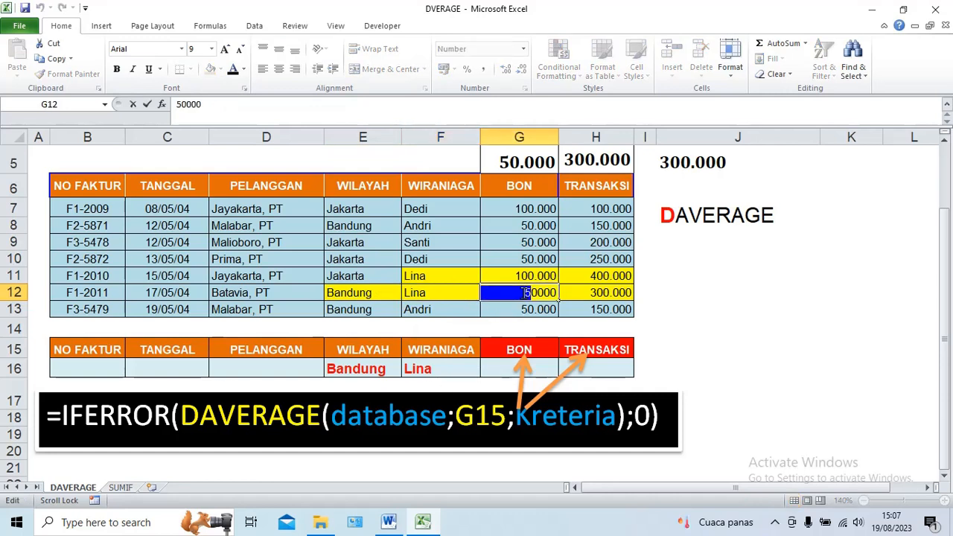
{"action": "type", "text": "3"}
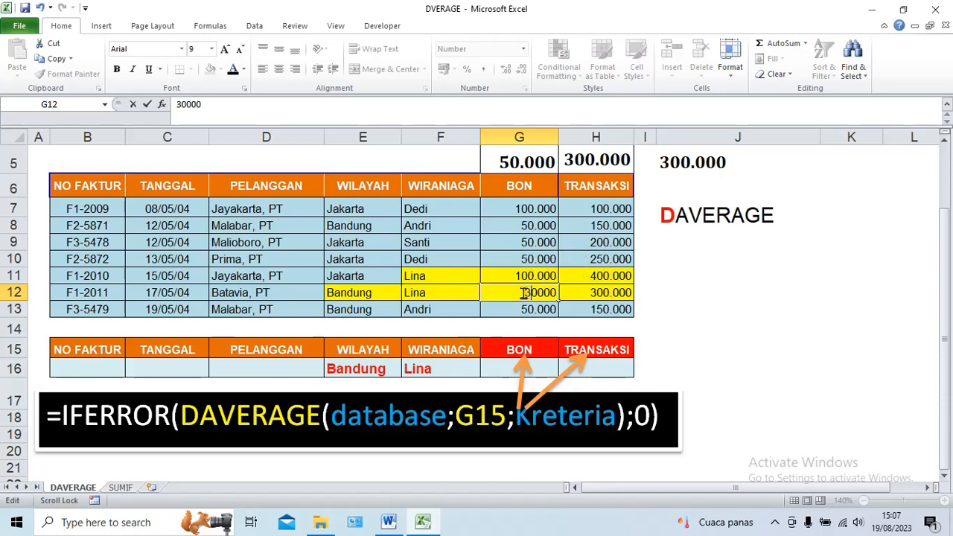
{"action": "type", "text": "0"}
{"action": "left_click", "coordinate": [497, 306]}
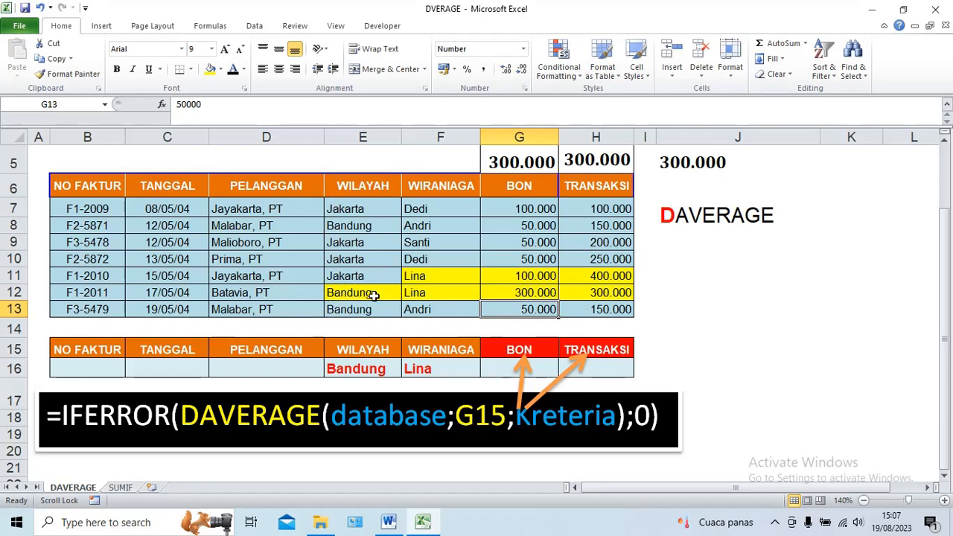
Set the PELANGGAN criterion in D16 to Batavia, PT.
{"action": "left_click", "coordinate": [262, 293]}
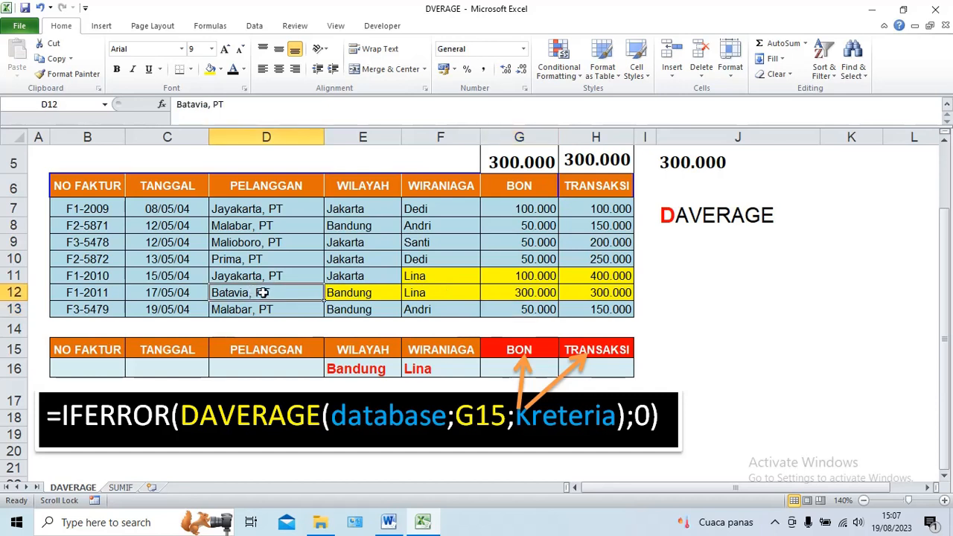
{"action": "left_click", "coordinate": [316, 368]}
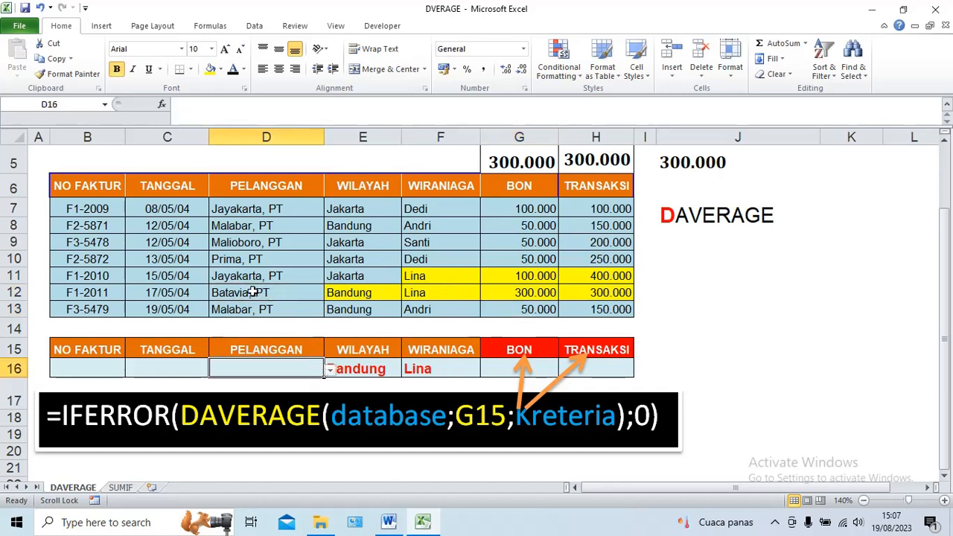
{"action": "left_click", "coordinate": [330, 370]}
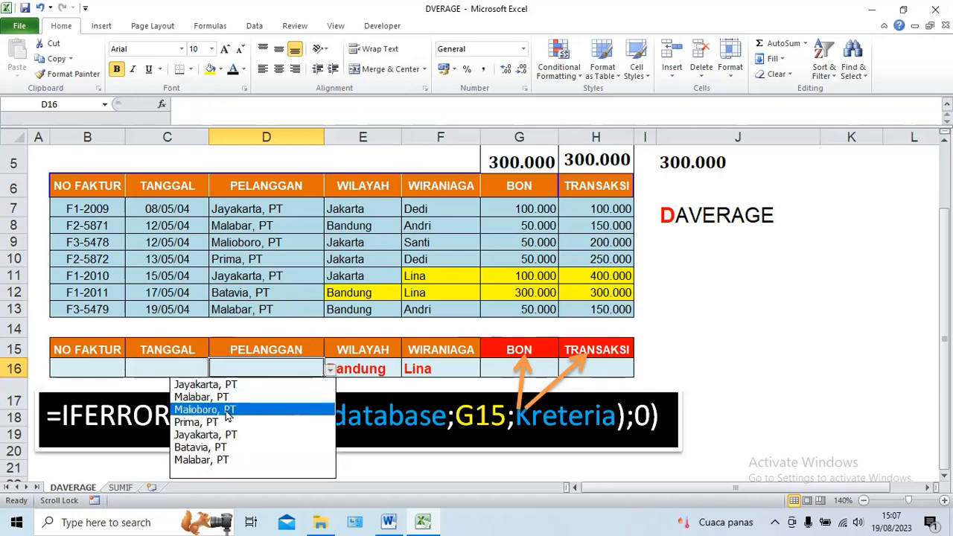
{"action": "left_click", "coordinate": [202, 448]}
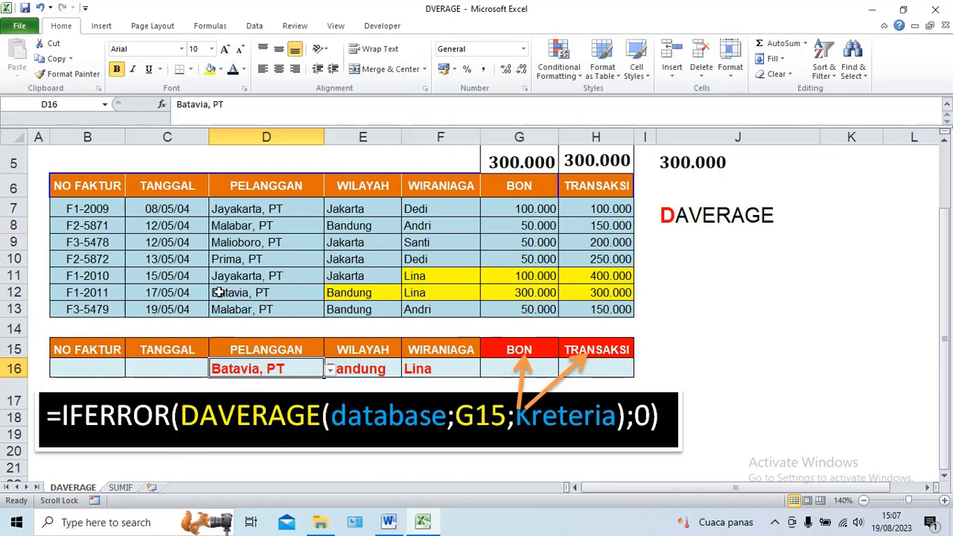
Highlight the PELANGGAN cell D12 in yellow along with E12, and check the row's TRANSAKSI amount.
{"action": "left_click_drag", "start_coordinate": [218, 292], "coordinate": [331, 294]}
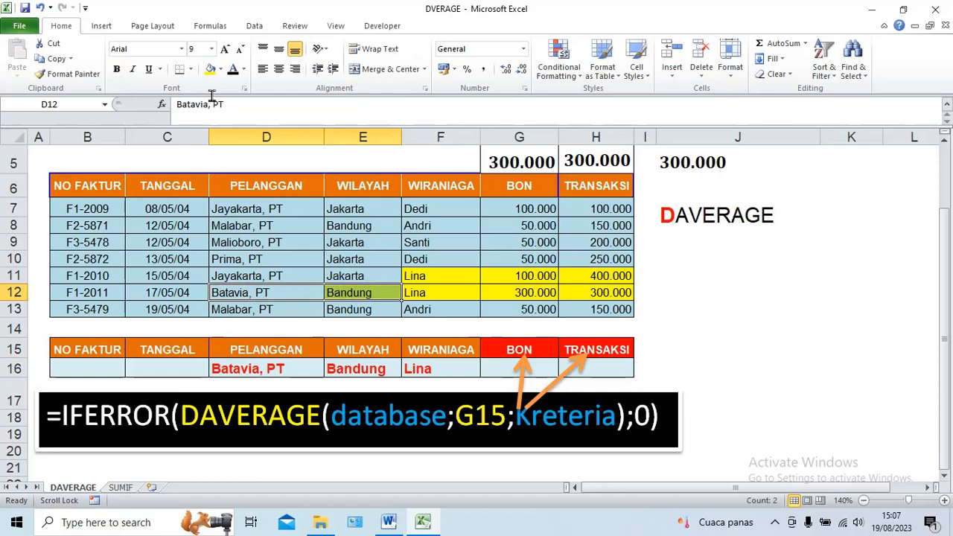
{"action": "left_click", "coordinate": [211, 68]}
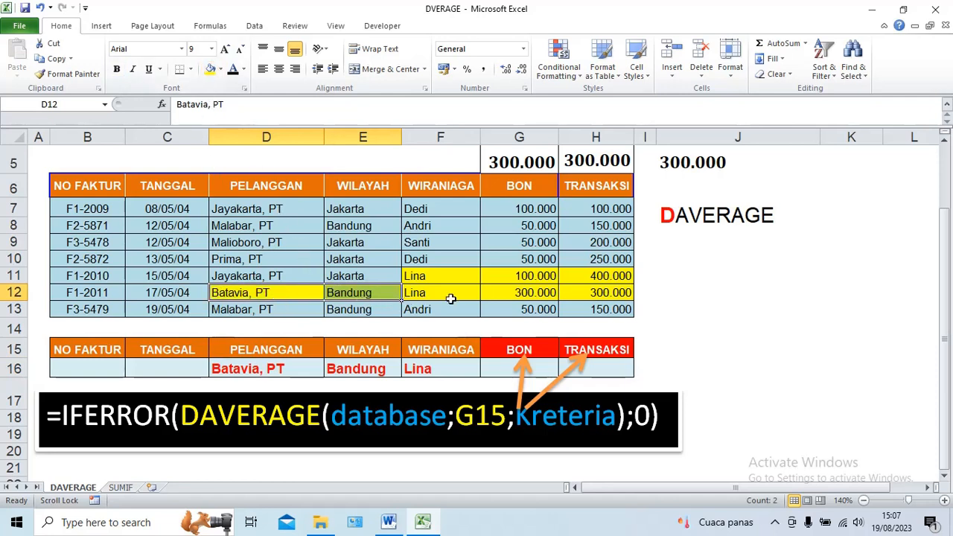
{"action": "left_click", "coordinate": [596, 296]}
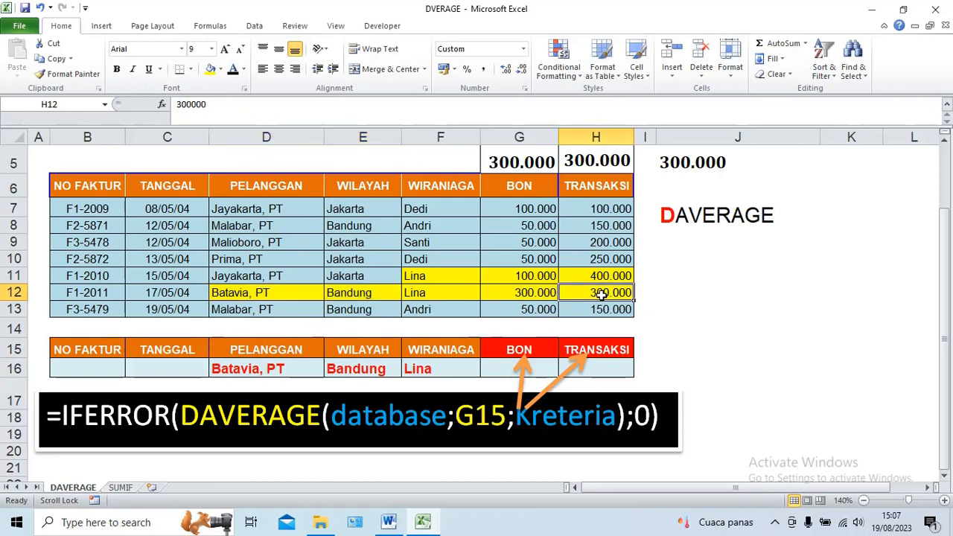
Change the BON amount in G12 to 200000.
{"action": "left_click", "coordinate": [527, 292]}
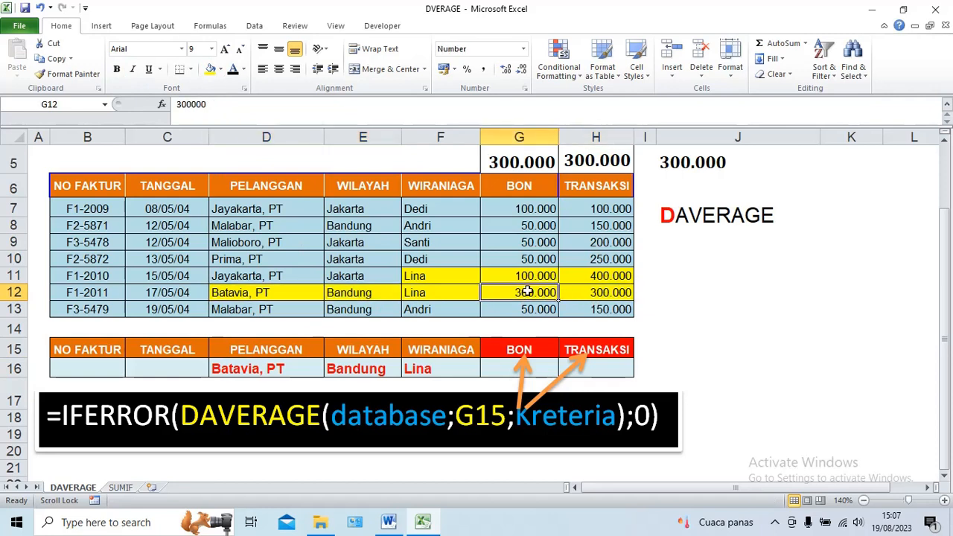
{"action": "type", "text": "20"}
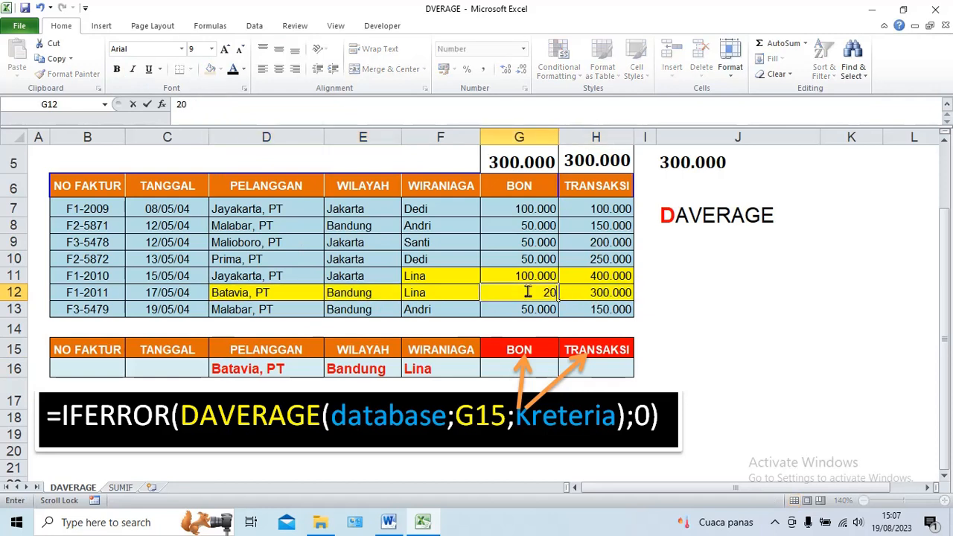
{"action": "type", "text": "0000"}
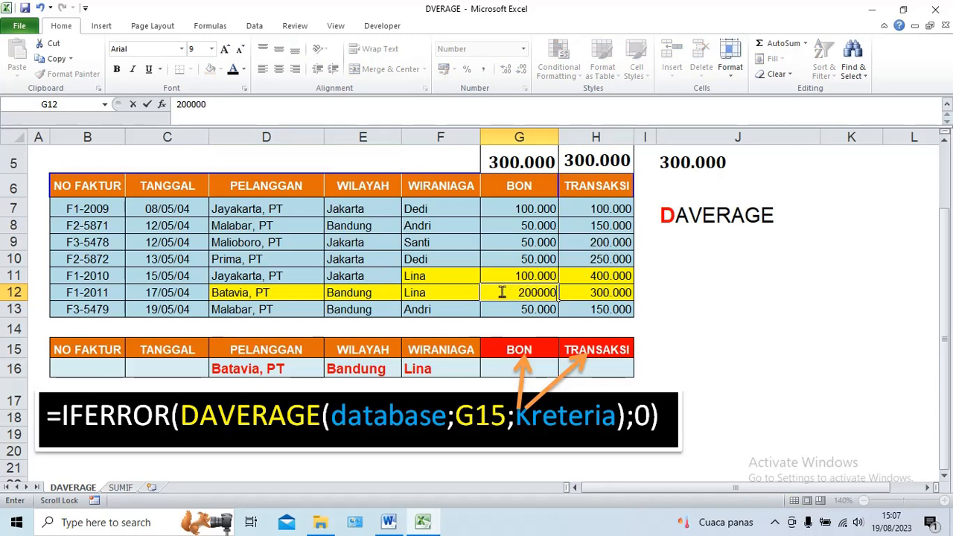
{"action": "key", "text": "ctrl+Return"}
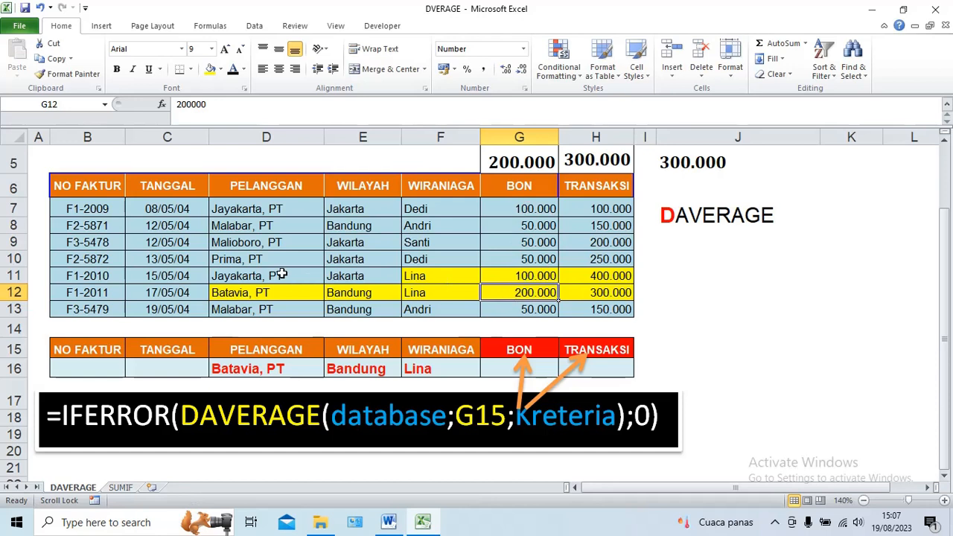
Set the PELANGGAN criterion in D16 to Prima, PT and compare it with that customer's record in D10:H10.
{"action": "left_click", "coordinate": [316, 371]}
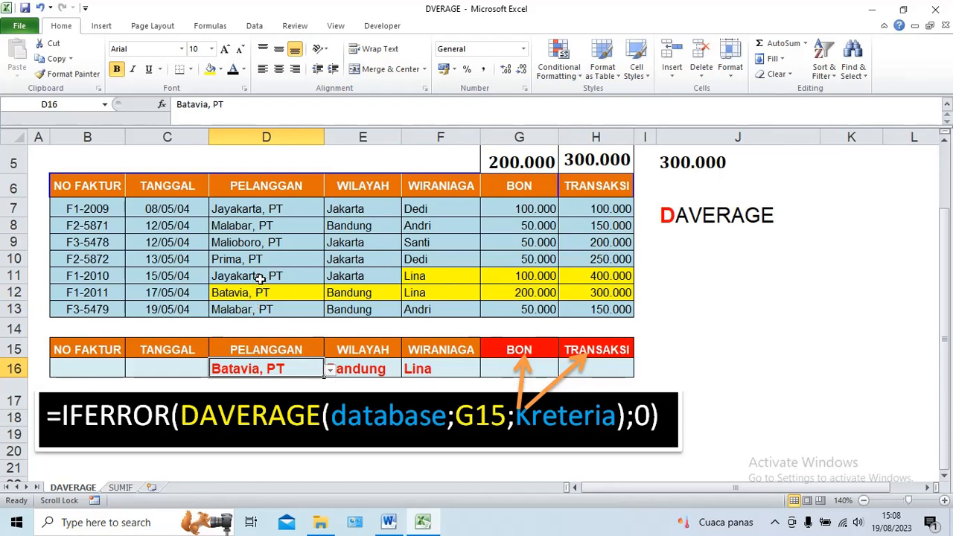
{"action": "left_click", "coordinate": [330, 370]}
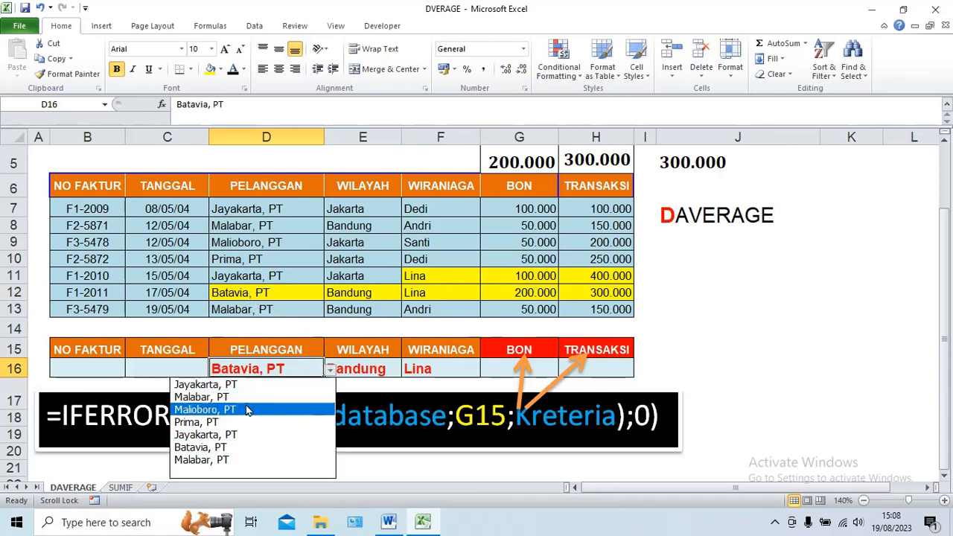
{"action": "left_click", "coordinate": [205, 424]}
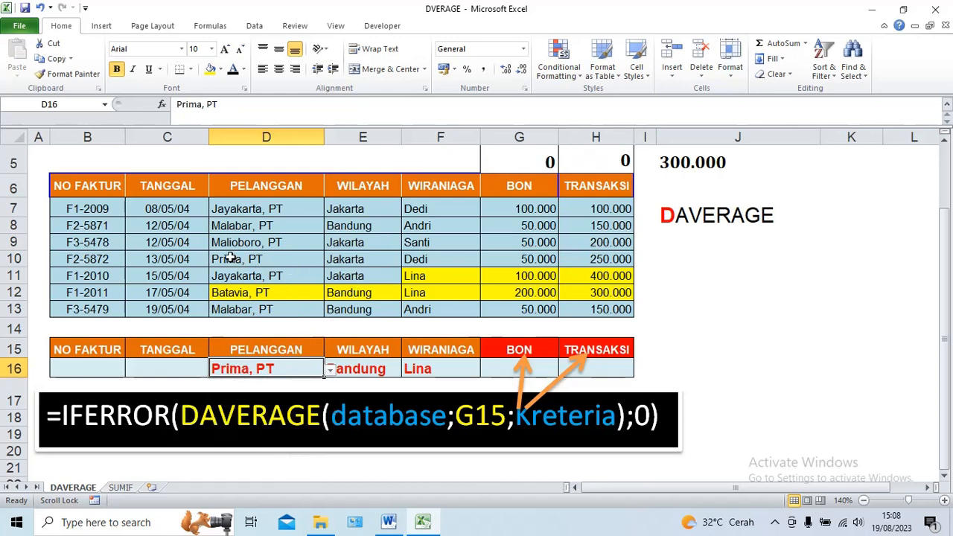
{"action": "left_click_drag", "start_coordinate": [232, 258], "coordinate": [588, 259]}
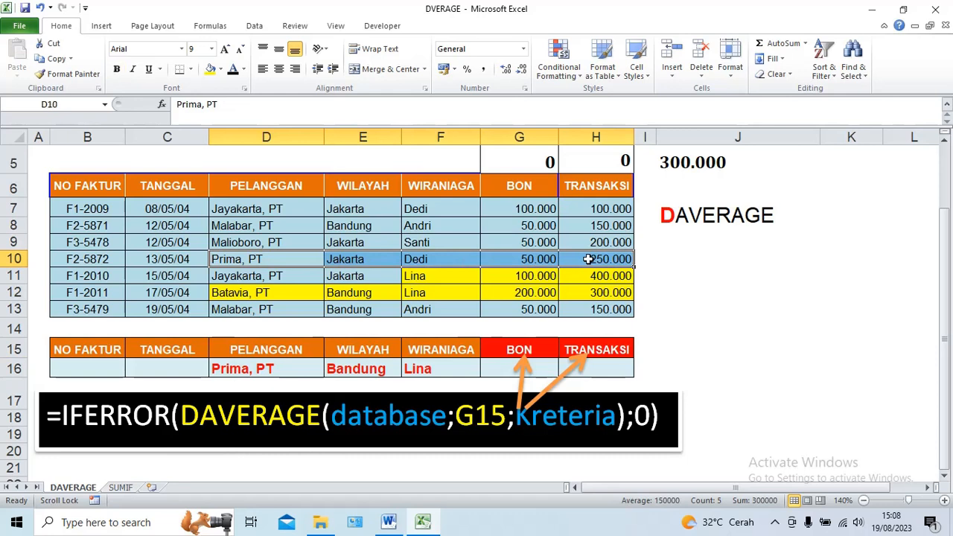
Review the criteria cells B16:H16, checking the NO FAKTUR, TANGGAL, PELANGGAN, WILAYAH and WIRANIAGA entries.
{"action": "left_click", "coordinate": [696, 277]}
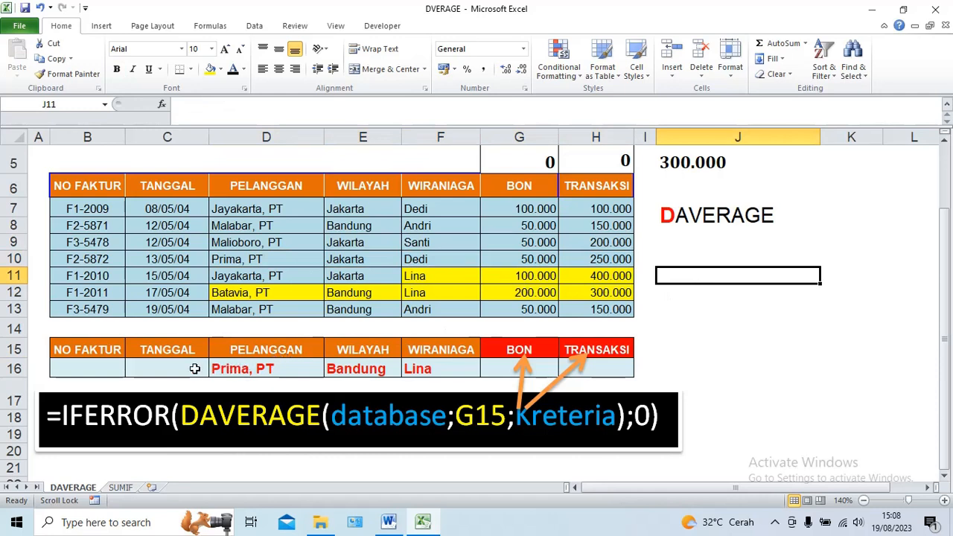
{"action": "left_click", "coordinate": [85, 366]}
{"action": "left_click_drag", "start_coordinate": [84, 367], "coordinate": [600, 367]}
{"action": "left_click", "coordinate": [440, 367]}
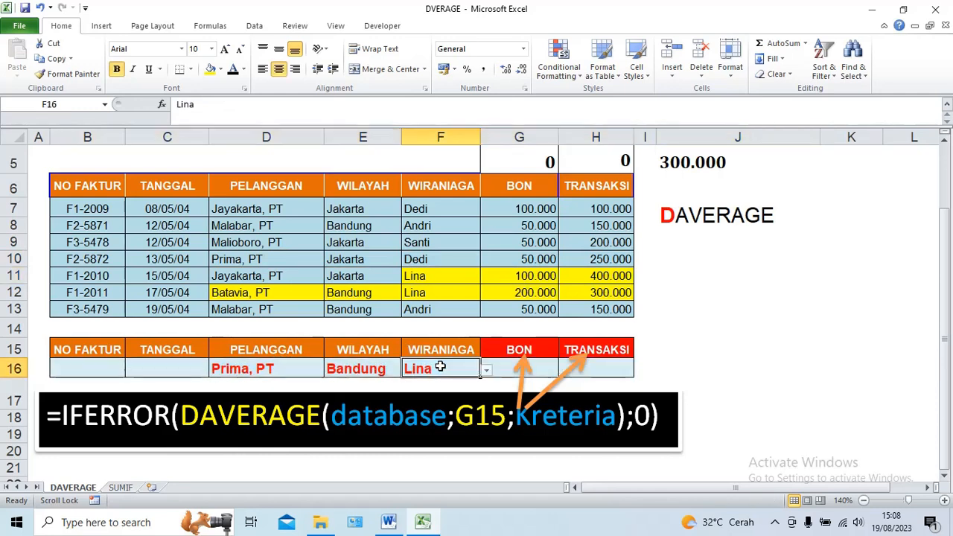
{"action": "left_click", "coordinate": [97, 368]}
{"action": "left_click", "coordinate": [166, 367]}
{"action": "left_click", "coordinate": [223, 369]}
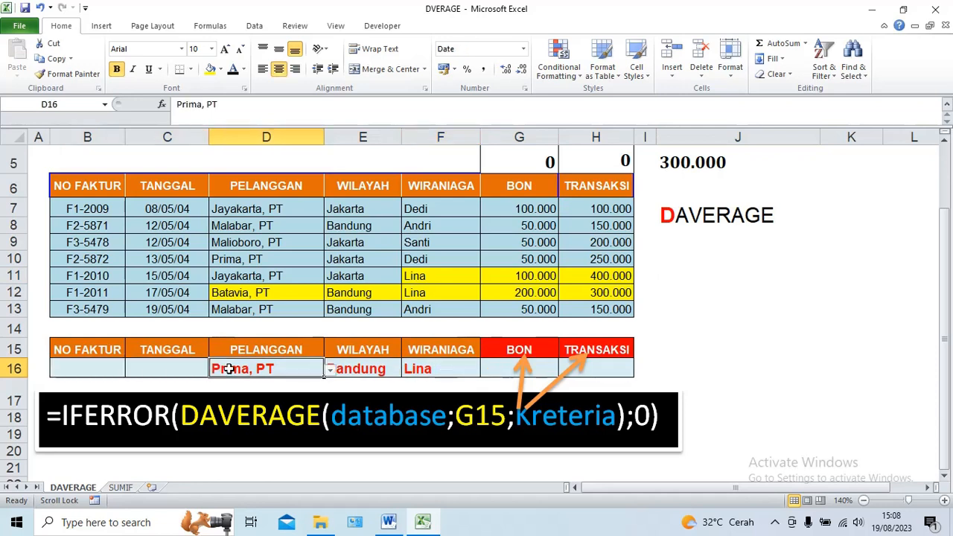
{"action": "left_click", "coordinate": [349, 370]}
{"action": "left_click", "coordinate": [415, 370]}
{"action": "left_click", "coordinate": [789, 350]}
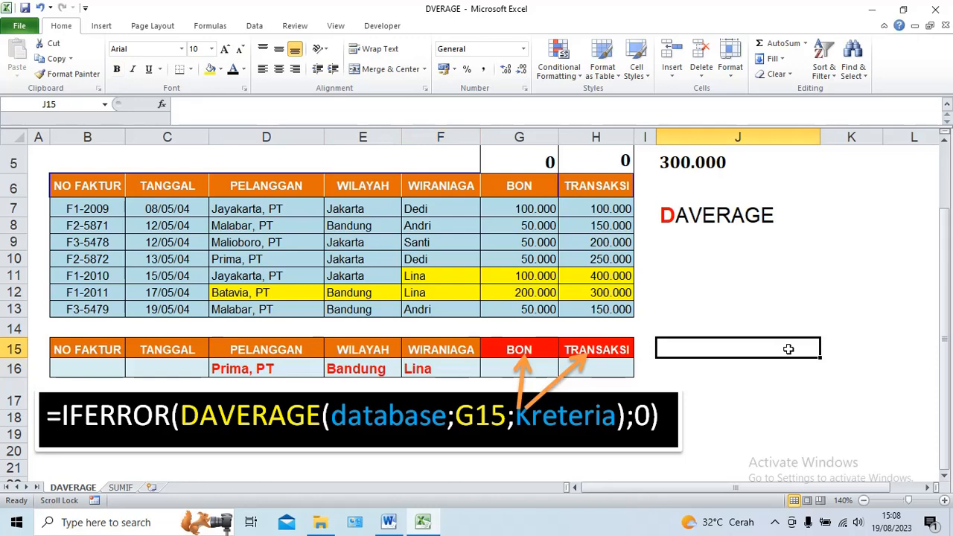
Fill the data rows B7:H13 with a uniform light blue theme colour to replace the yellow highlights.
{"action": "left_click_drag", "start_coordinate": [65, 185], "coordinate": [573, 302]}
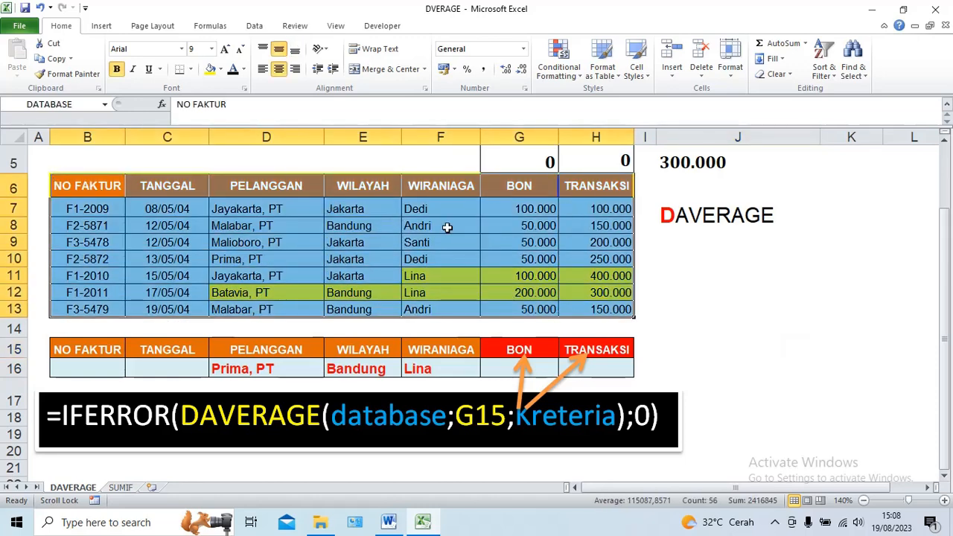
{"action": "left_click", "coordinate": [222, 69]}
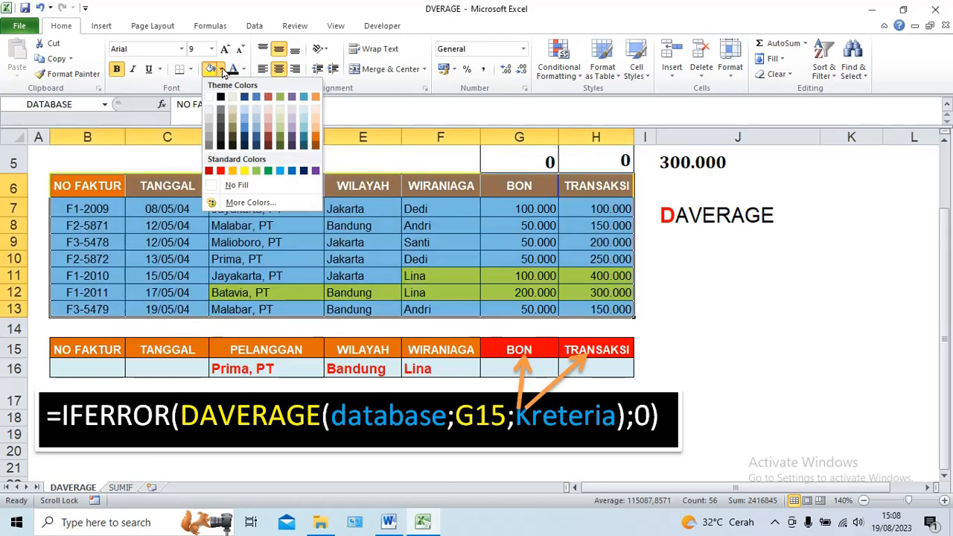
{"action": "left_click", "coordinate": [223, 70]}
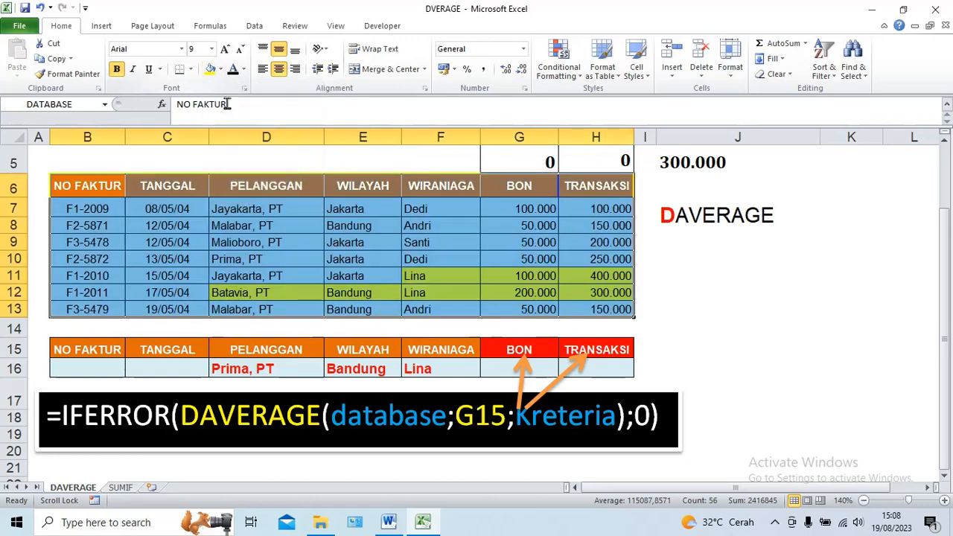
{"action": "left_click", "coordinate": [270, 209]}
{"action": "left_click_drag", "start_coordinate": [70, 207], "coordinate": [364, 221]}
{"action": "left_click_drag", "start_coordinate": [72, 205], "coordinate": [576, 302]}
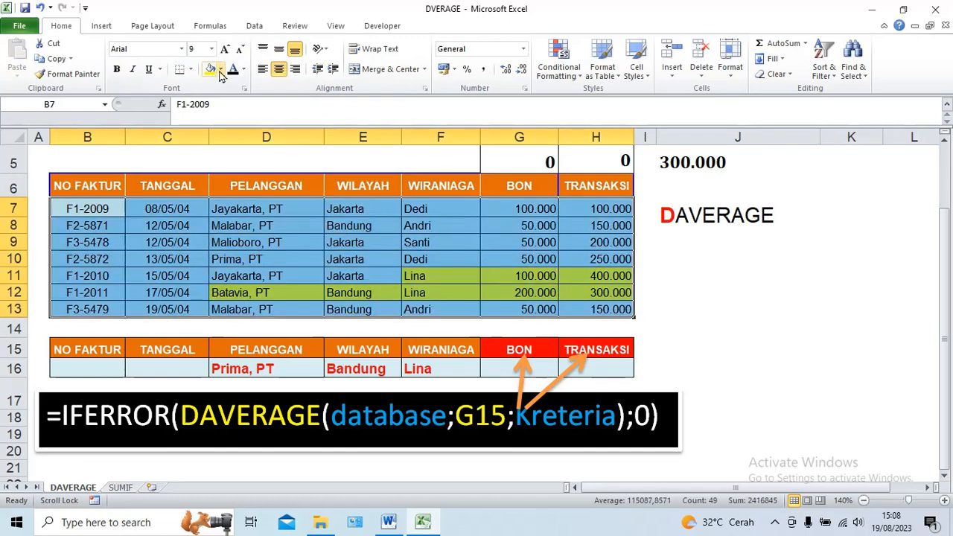
{"action": "left_click", "coordinate": [220, 69]}
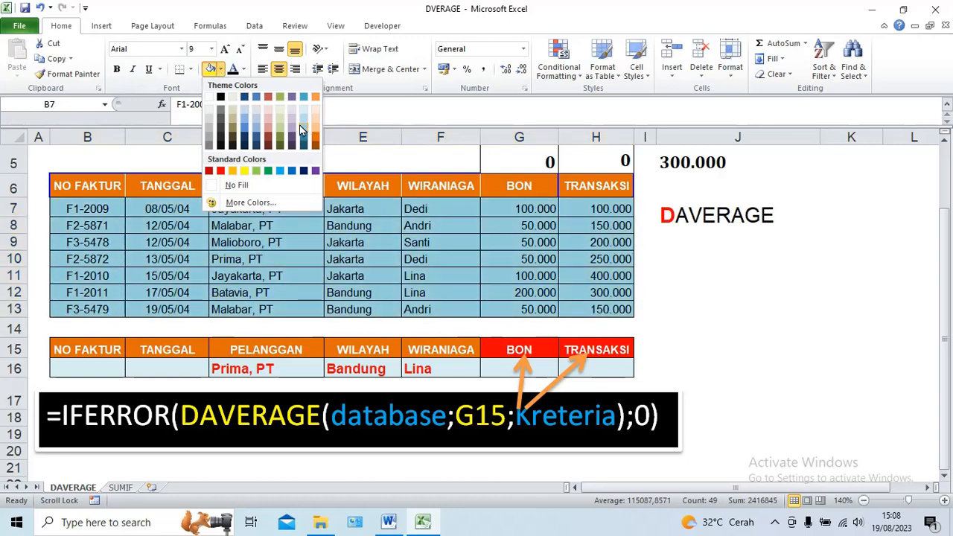
{"action": "left_click", "coordinate": [309, 128]}
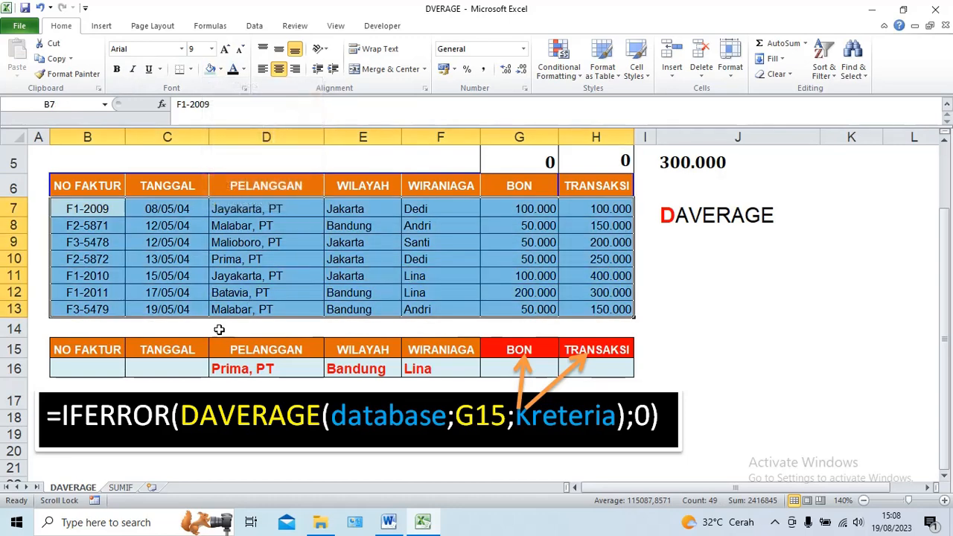
Examine the KRETERIA range B15:H16, the database argument in the formula text box, and the BON and TRANSAKSI criteria headings.
{"action": "left_click", "coordinate": [97, 352]}
{"action": "left_click_drag", "start_coordinate": [97, 352], "coordinate": [580, 372]}
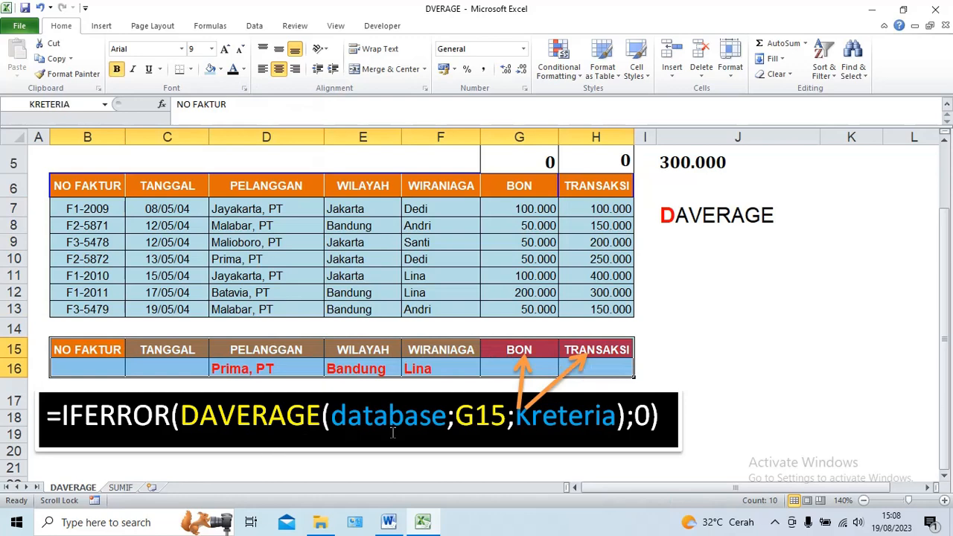
{"action": "left_click_drag", "start_coordinate": [446, 419], "coordinate": [331, 419]}
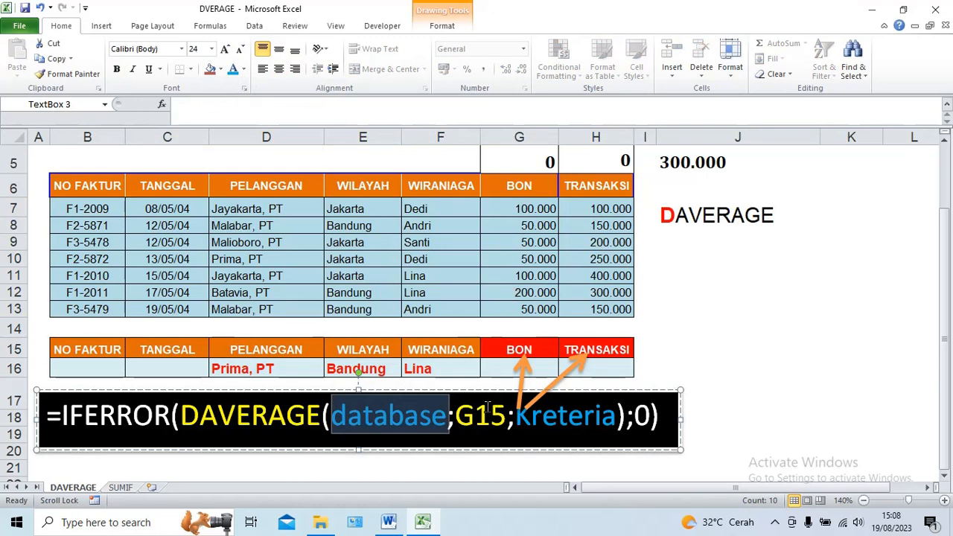
{"action": "left_click", "coordinate": [504, 350]}
{"action": "left_click", "coordinate": [611, 351]}
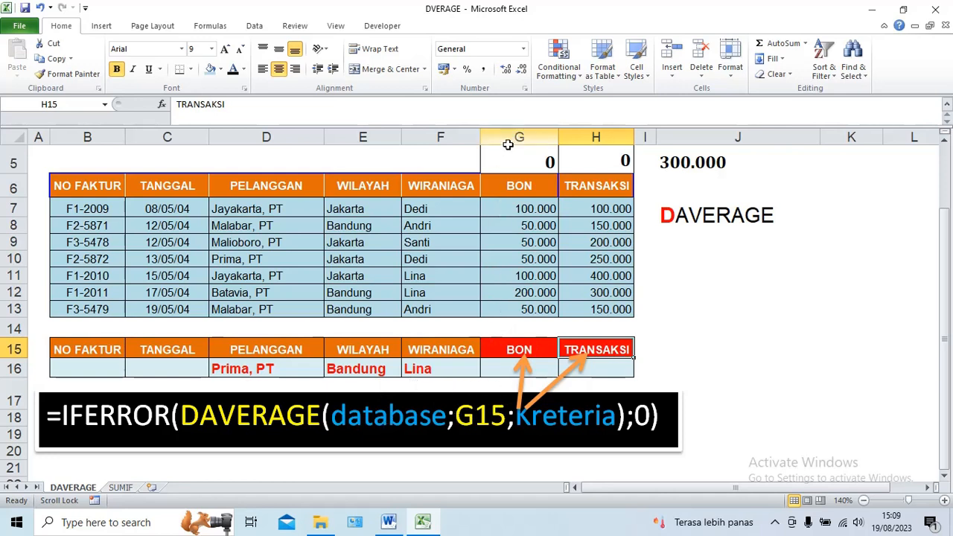
Insert a new column before BON and enter UTANG as its heading in G6.
{"action": "left_click", "coordinate": [510, 135]}
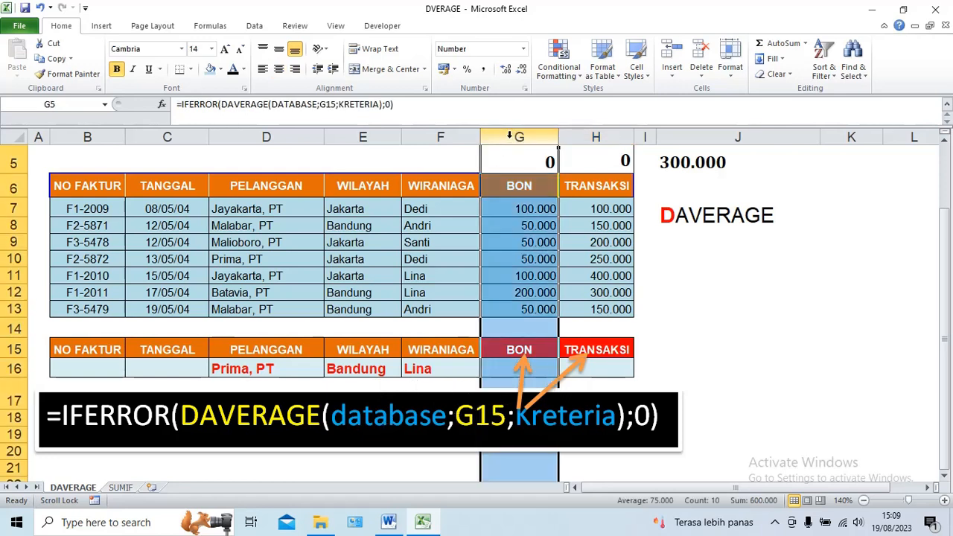
{"action": "right_click", "coordinate": [511, 137]}
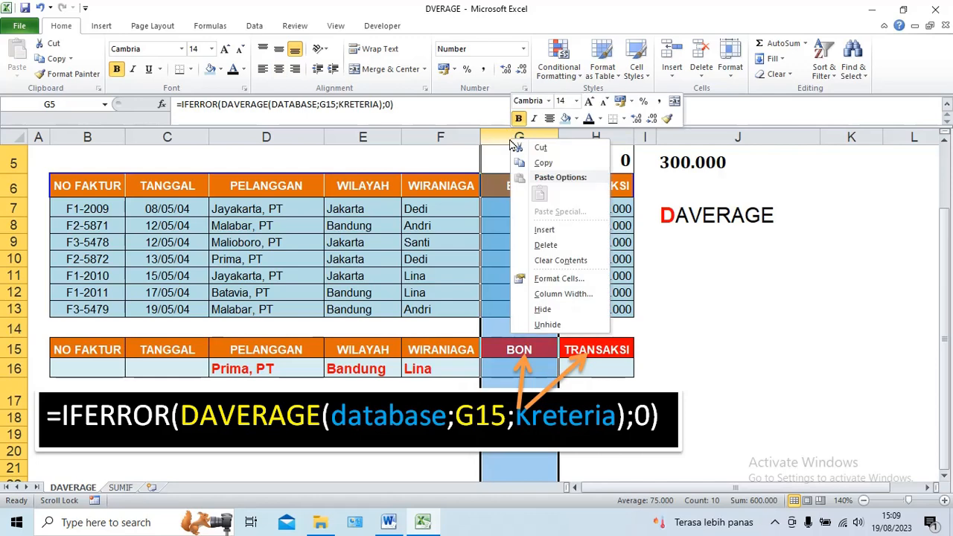
{"action": "left_click", "coordinate": [545, 230]}
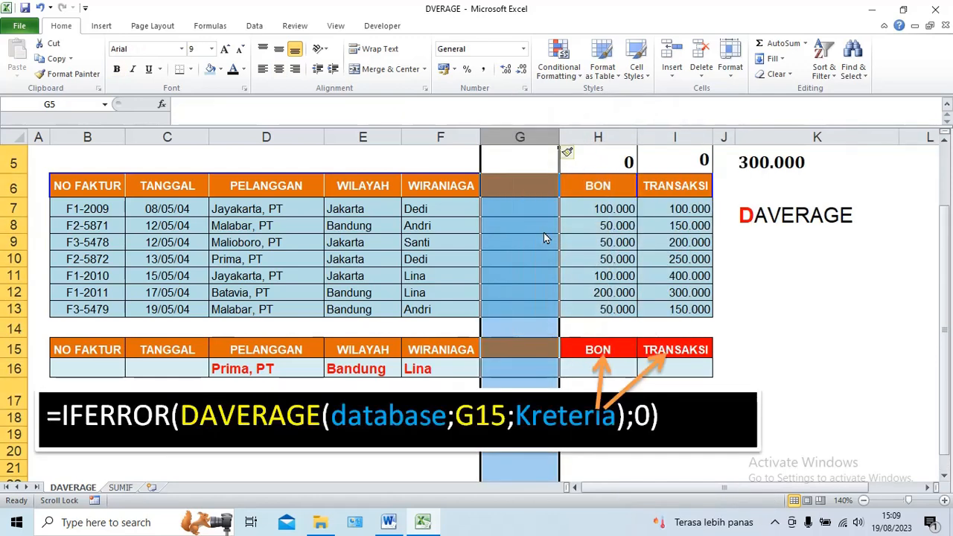
{"action": "left_click", "coordinate": [494, 188]}
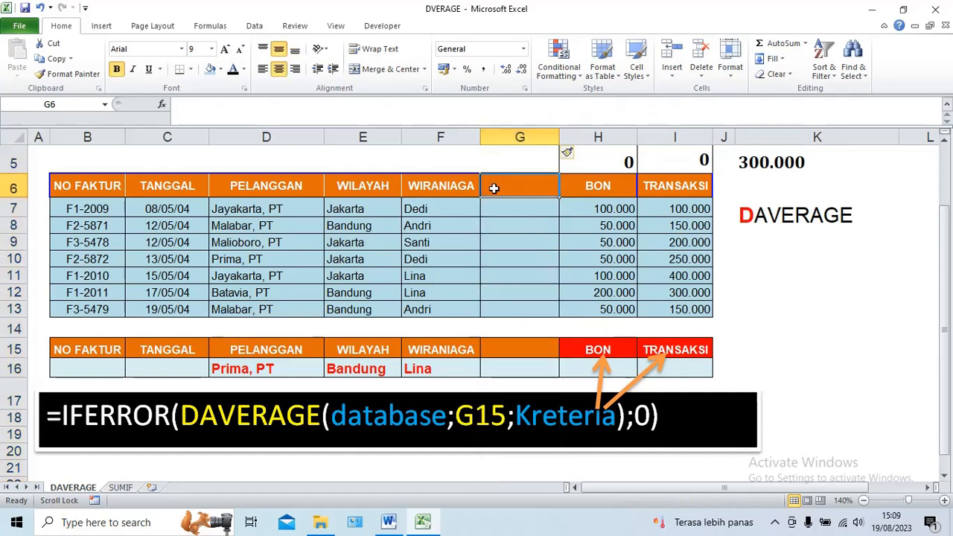
{"action": "type", "text": "UR"}
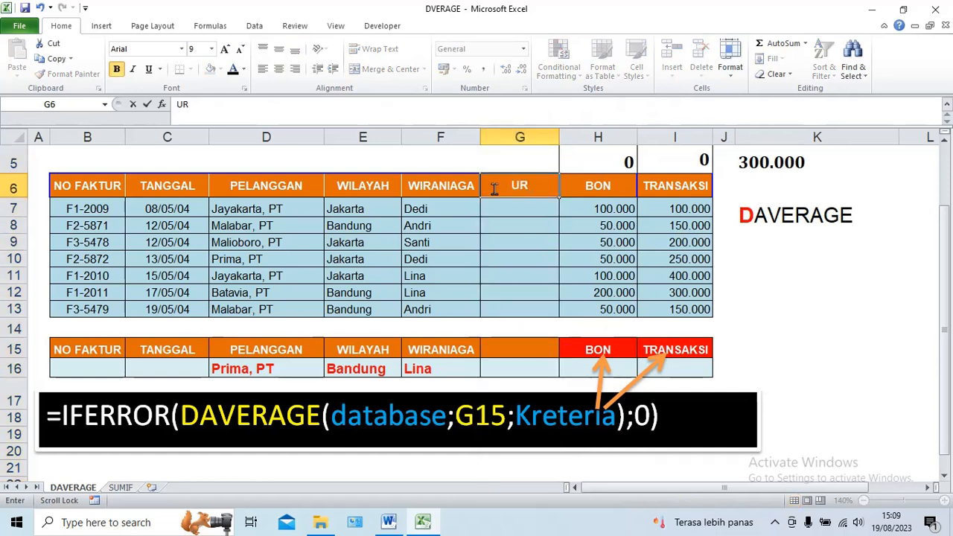
{"action": "type", "text": "ANG"}
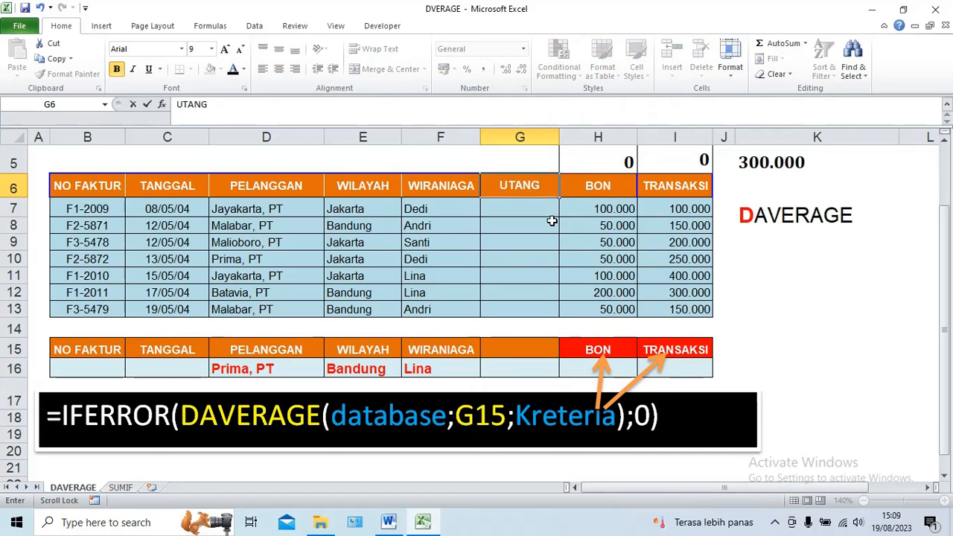
Enter 50000 in G7 and copy it down the UTANG column through G12.
{"action": "left_click", "coordinate": [519, 210]}
{"action": "left_click", "coordinate": [519, 210]}
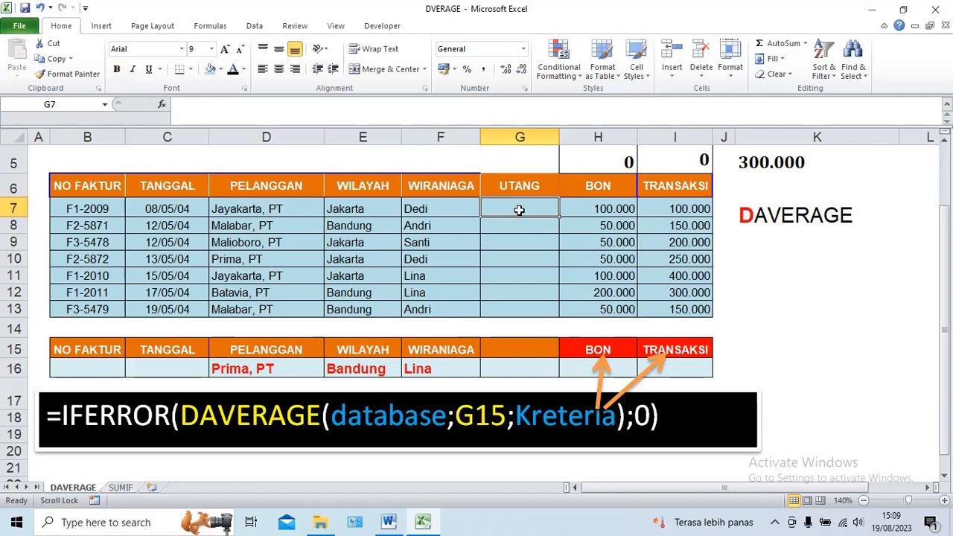
{"action": "type", "text": "500"}
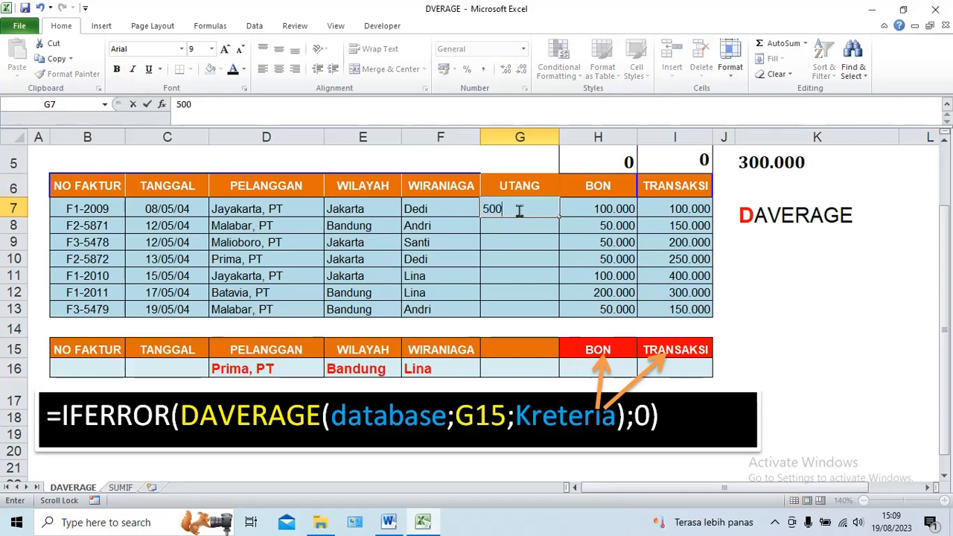
{"action": "type", "text": "00"}
{"action": "left_click", "coordinate": [500, 239]}
{"action": "left_click", "coordinate": [520, 211]}
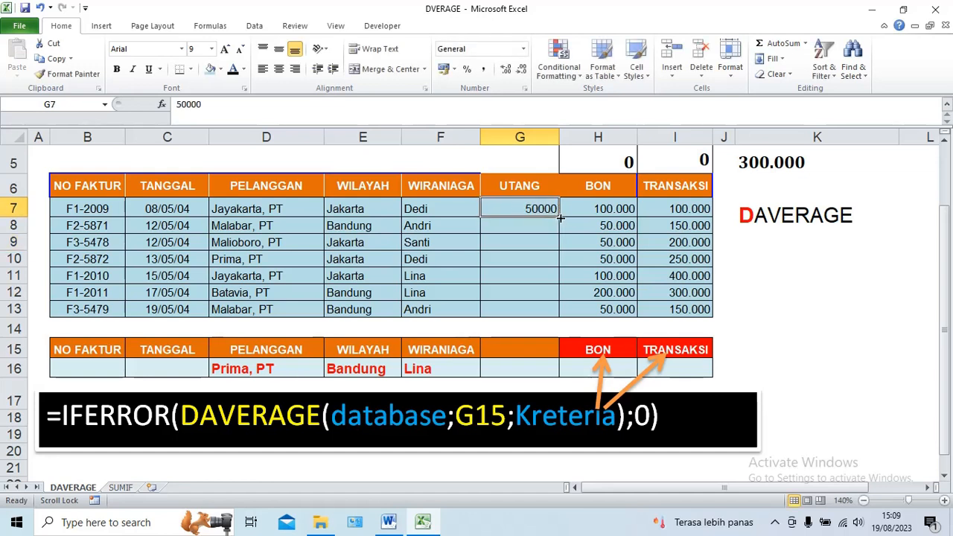
{"action": "left_click_drag", "start_coordinate": [558, 213], "coordinate": [558, 296]}
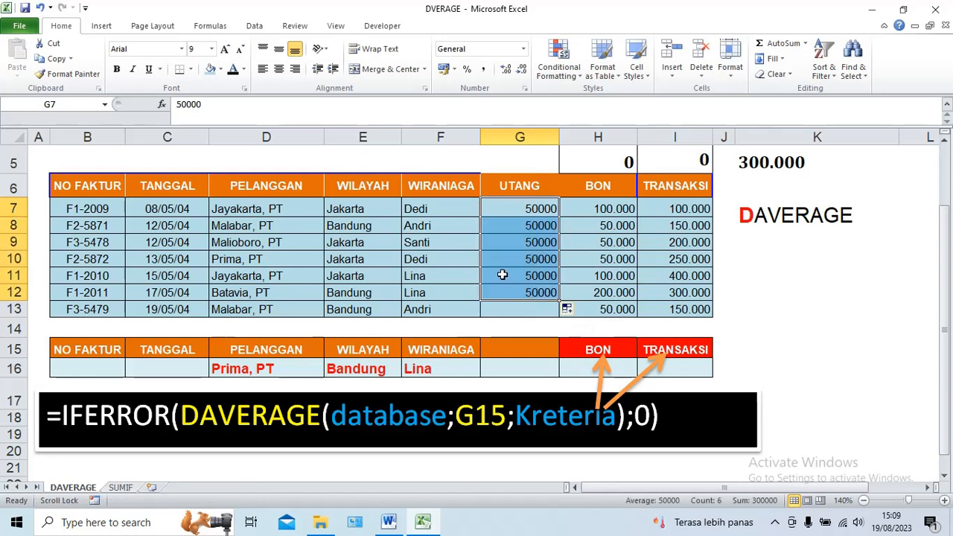
Enter UTANG as the criteria table heading in G15 and change the UTANG entry in G7 to 10000O.
{"action": "left_click", "coordinate": [507, 347]}
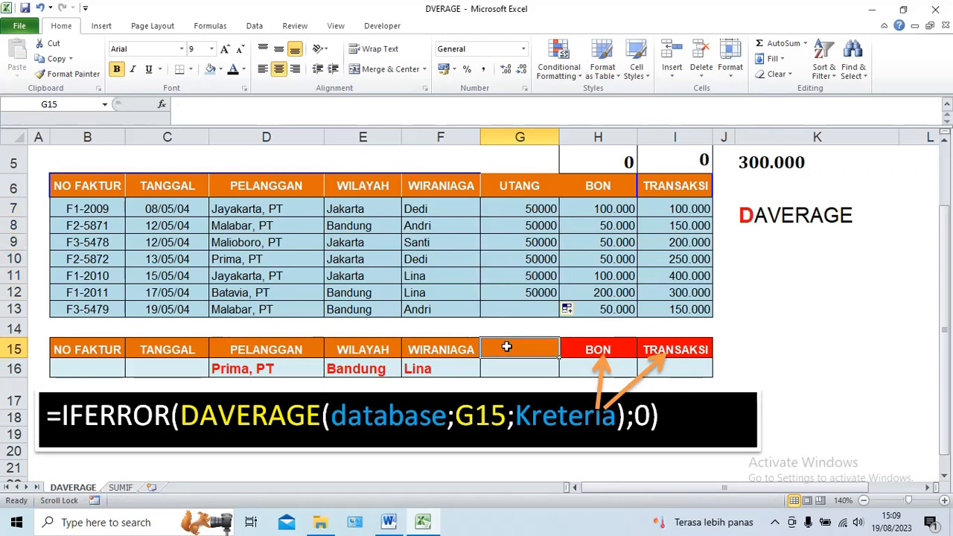
{"action": "type", "text": "UTANG"}
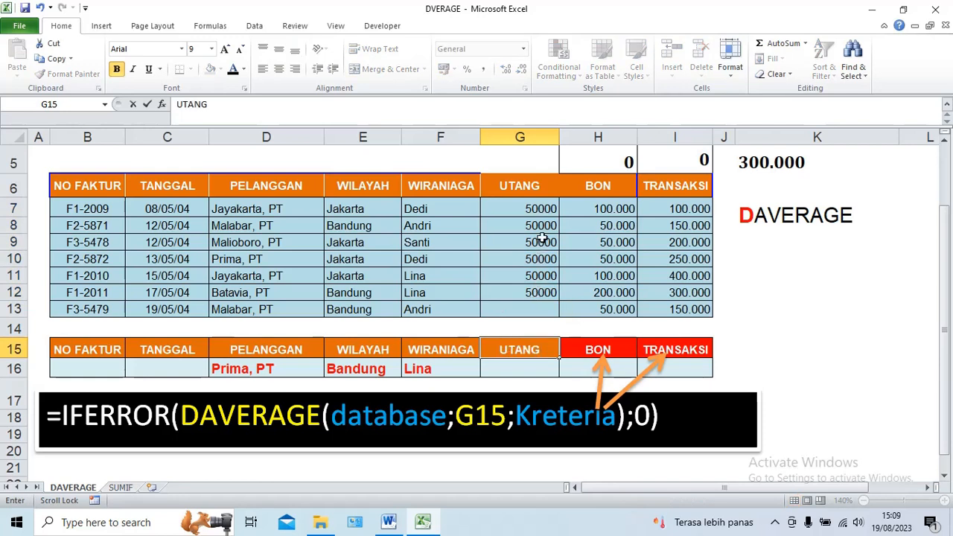
{"action": "left_click", "coordinate": [528, 211]}
{"action": "type", "text": "1"}
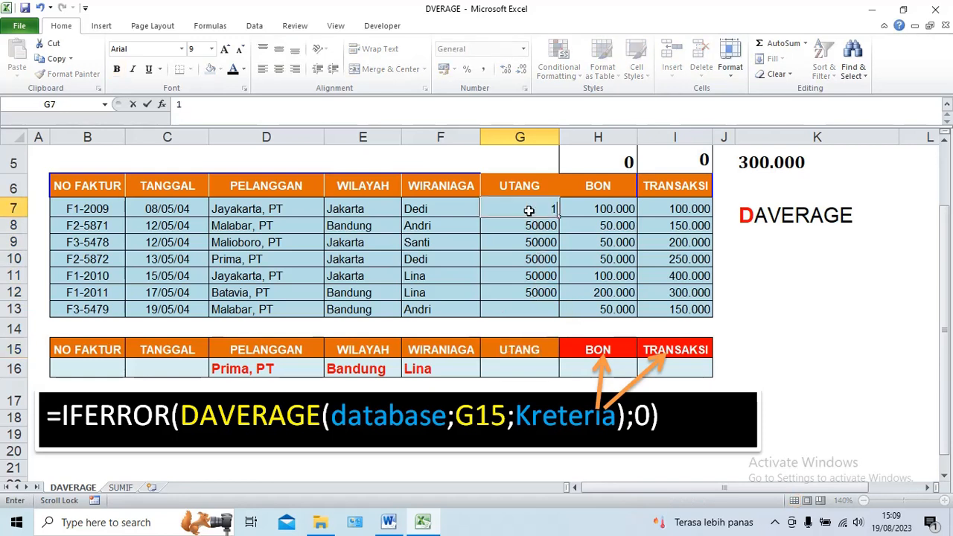
{"action": "type", "text": "00000"}
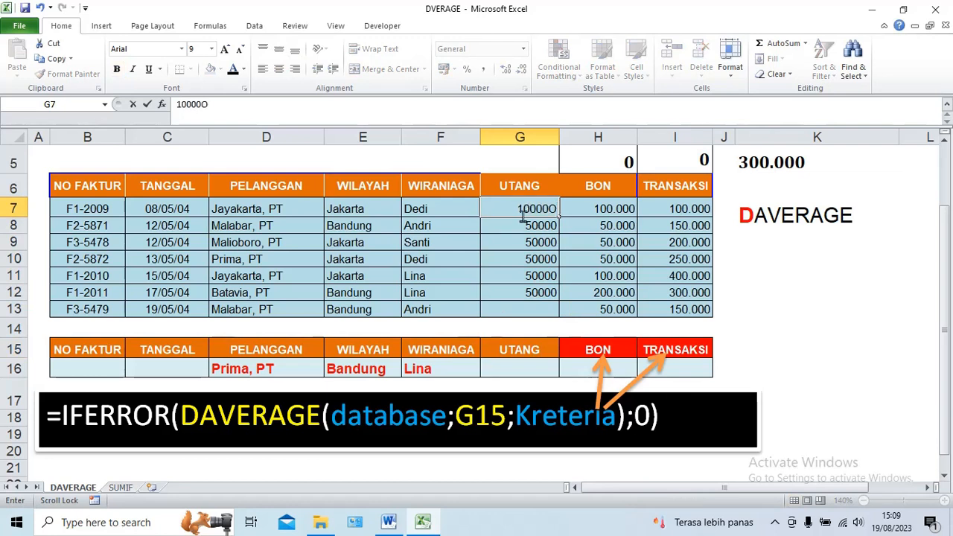
{"action": "key", "text": "Return"}
{"action": "left_click", "coordinate": [507, 211]}
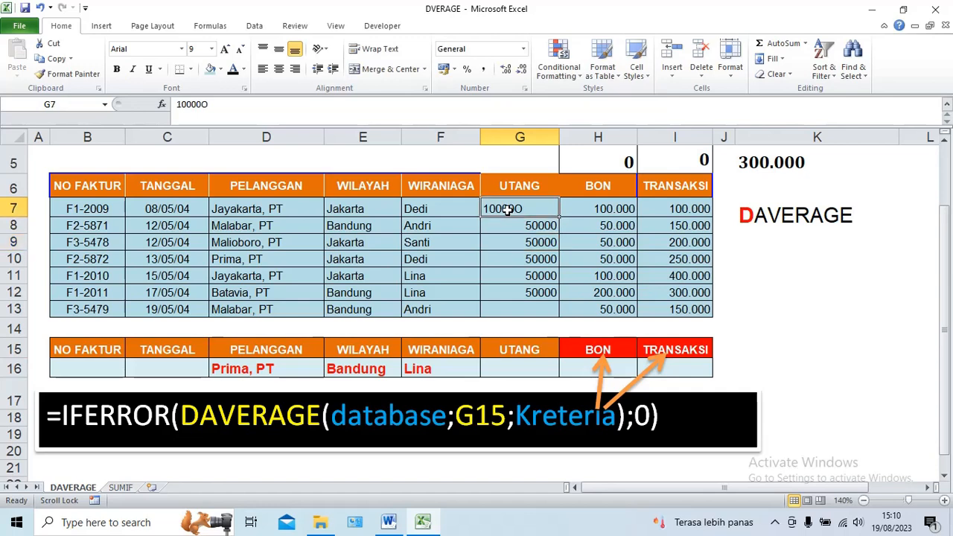
Format the UTANG cells G7:G13 as Number with no decimal places and the 1000 separator.
{"action": "right_click", "coordinate": [507, 211]}
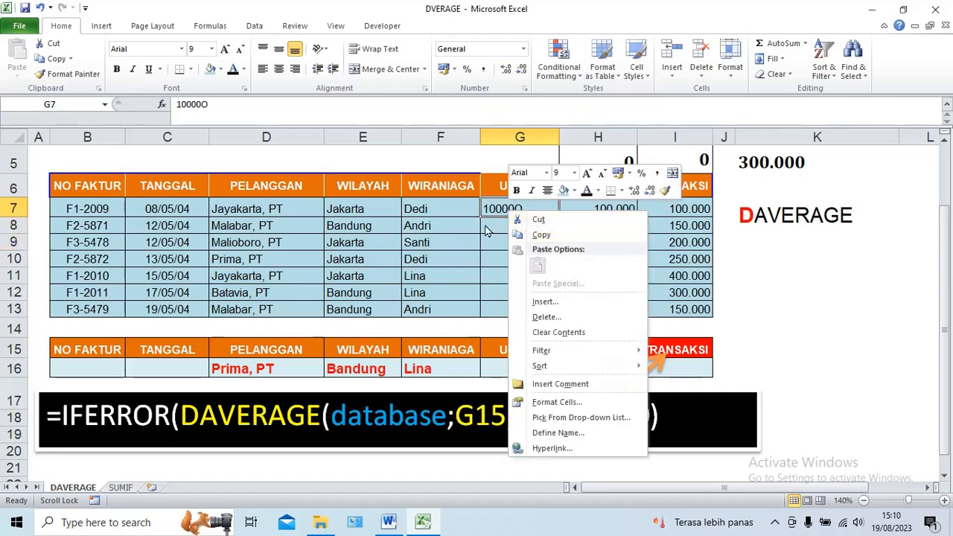
{"action": "left_click", "coordinate": [499, 208]}
{"action": "left_click_drag", "start_coordinate": [499, 208], "coordinate": [513, 311]}
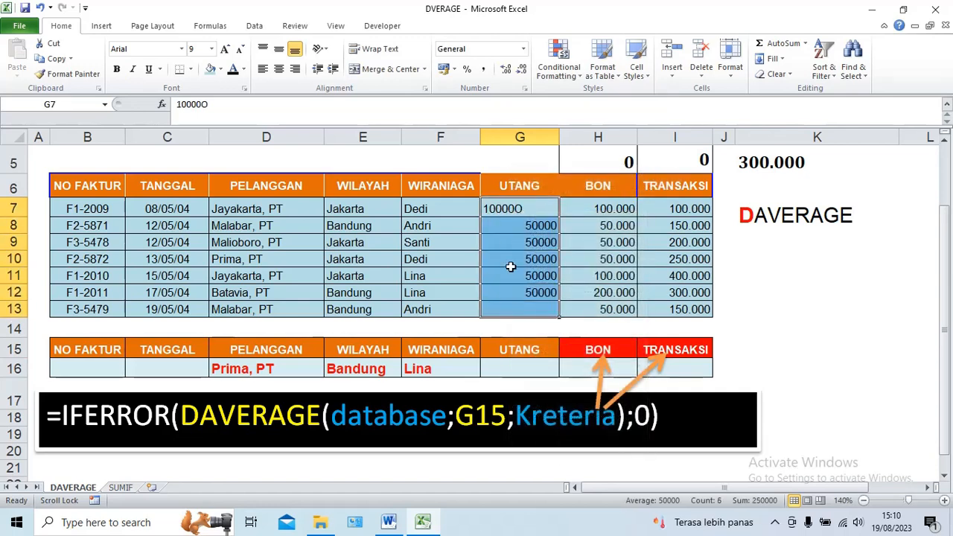
{"action": "right_click", "coordinate": [508, 251]}
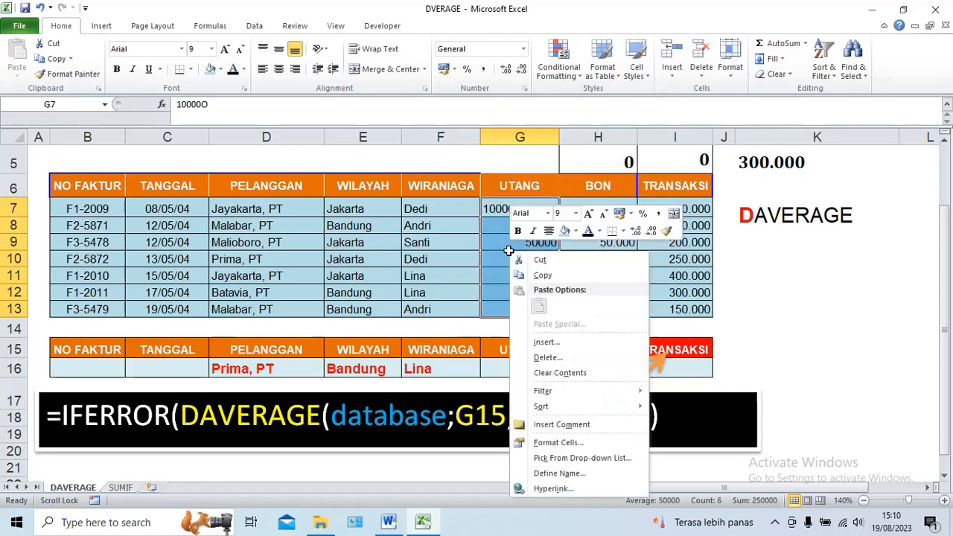
{"action": "left_click", "coordinate": [554, 443]}
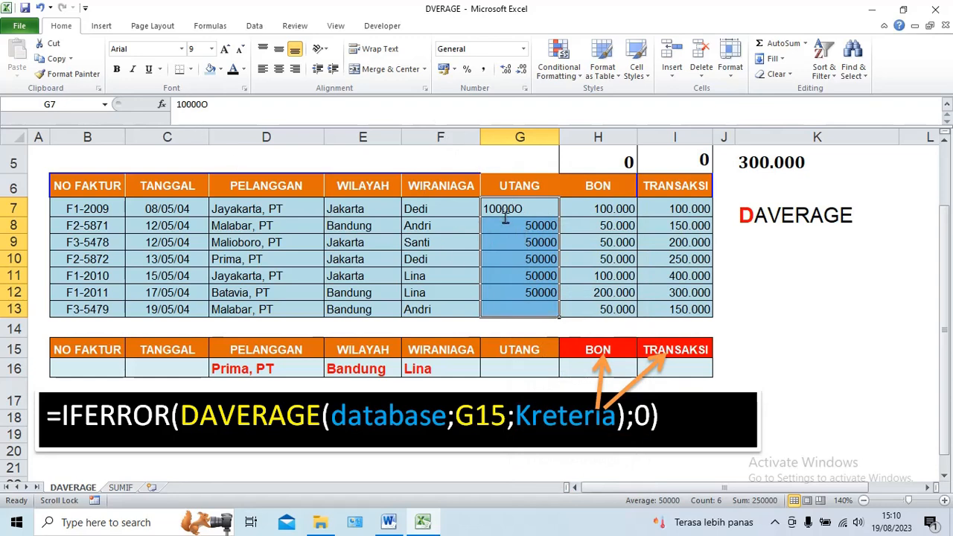
{"action": "key", "text": "ctrl+1"}
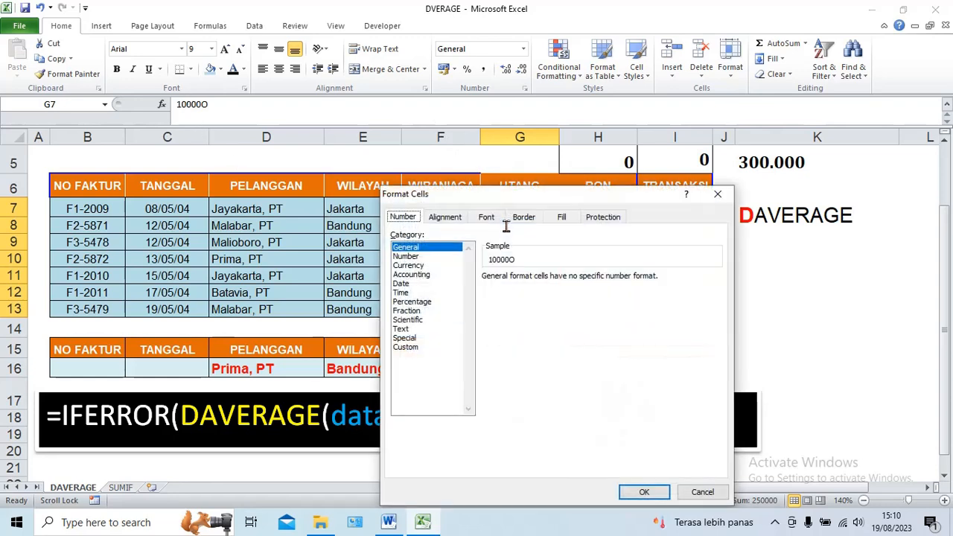
{"action": "left_click", "coordinate": [405, 256]}
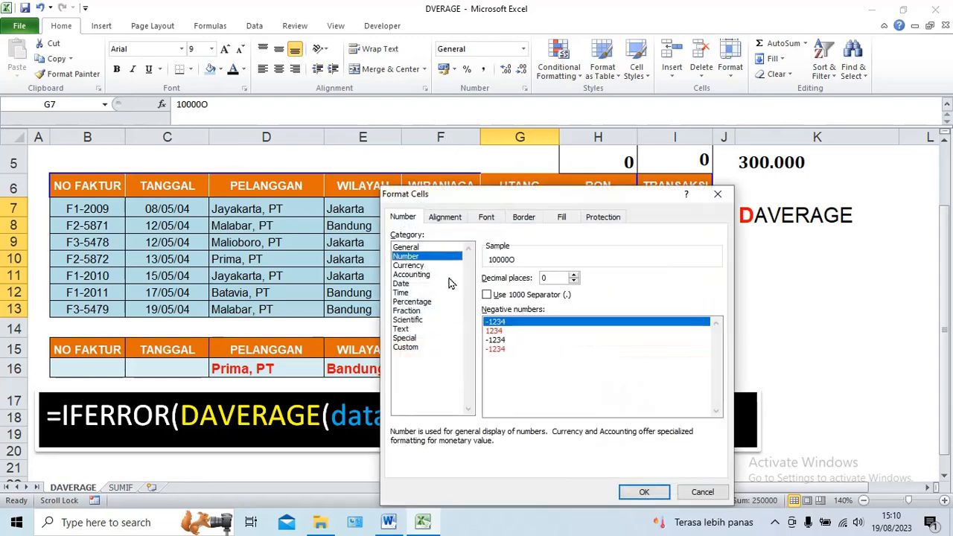
{"action": "left_click", "coordinate": [487, 295]}
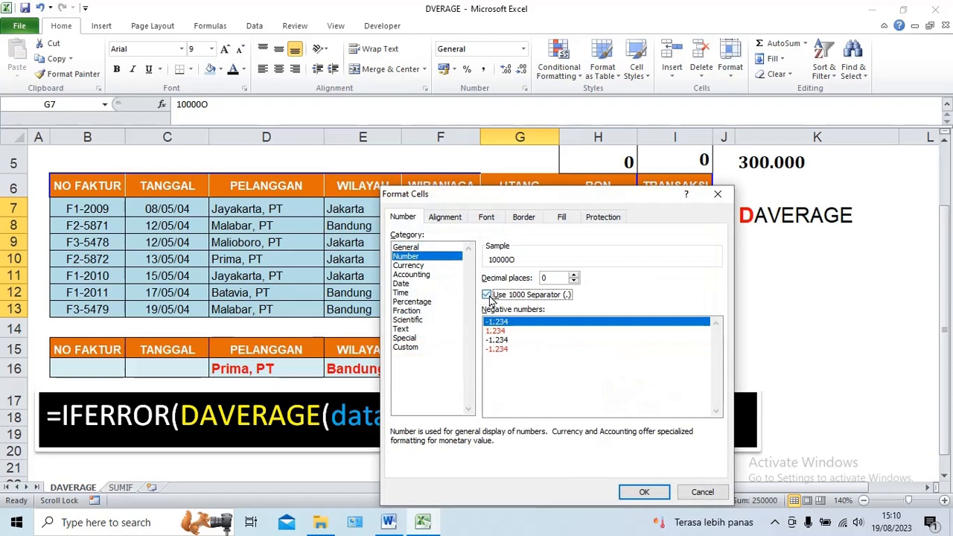
{"action": "left_click", "coordinate": [639, 498]}
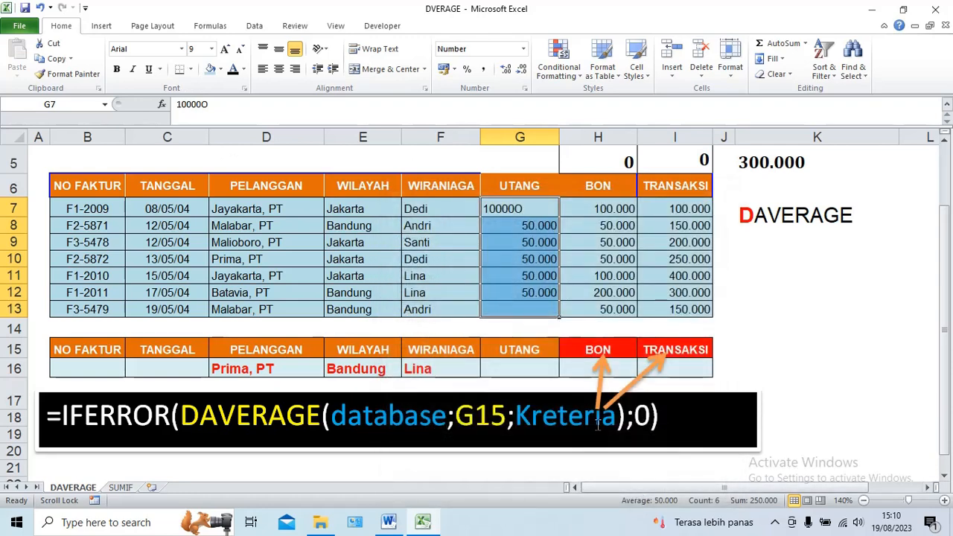
Replace the UTANG entry in G7 with 1000000.
{"action": "left_click", "coordinate": [513, 210]}
{"action": "left_click", "coordinate": [528, 226]}
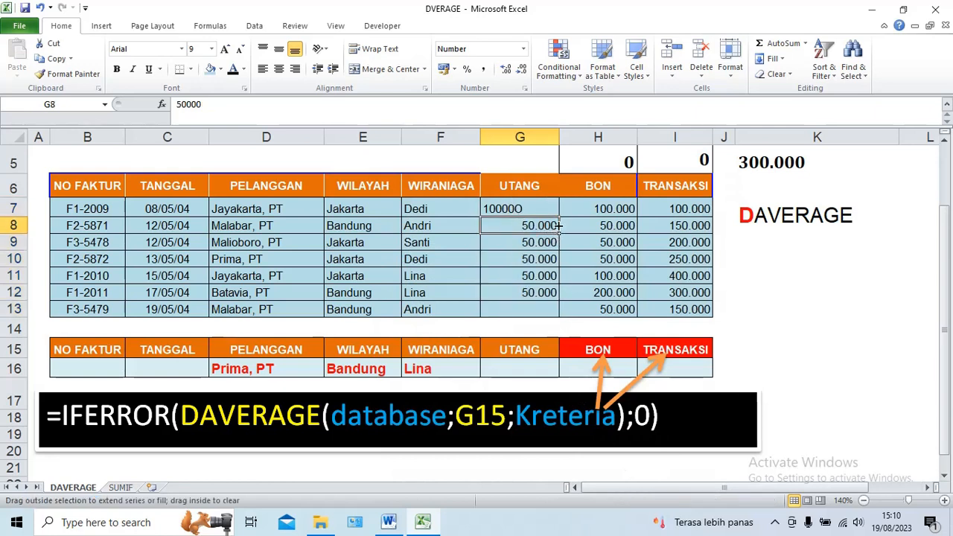
{"action": "left_click_drag", "start_coordinate": [558, 225], "coordinate": [528, 212]}
{"action": "double_click", "coordinate": [528, 211]}
{"action": "type", "text": "1."}
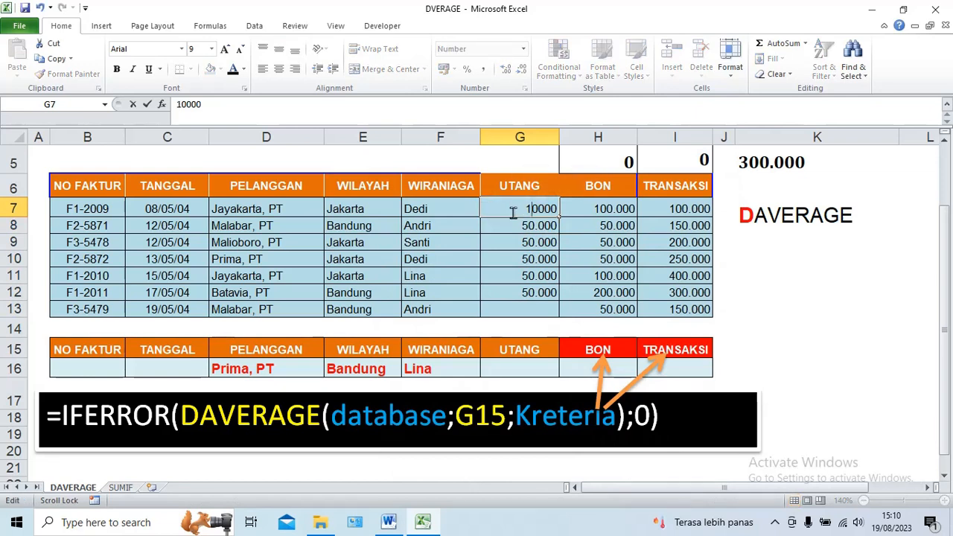
{"action": "type", "text": "00"}
{"action": "left_click", "coordinate": [500, 233]}
Correct the UTANG amount in G7 to 100000.
{"action": "double_click", "coordinate": [521, 209]}
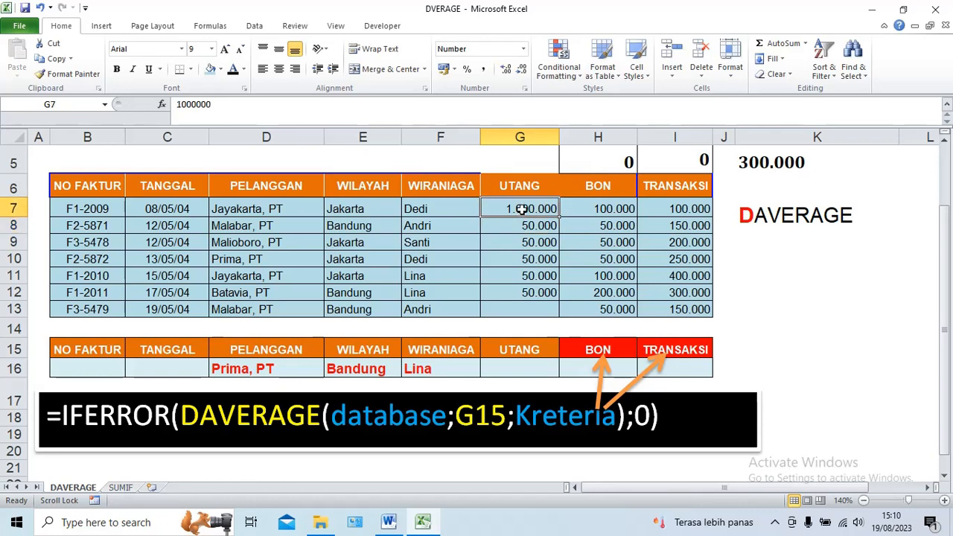
{"action": "key", "text": "BackSpace"}
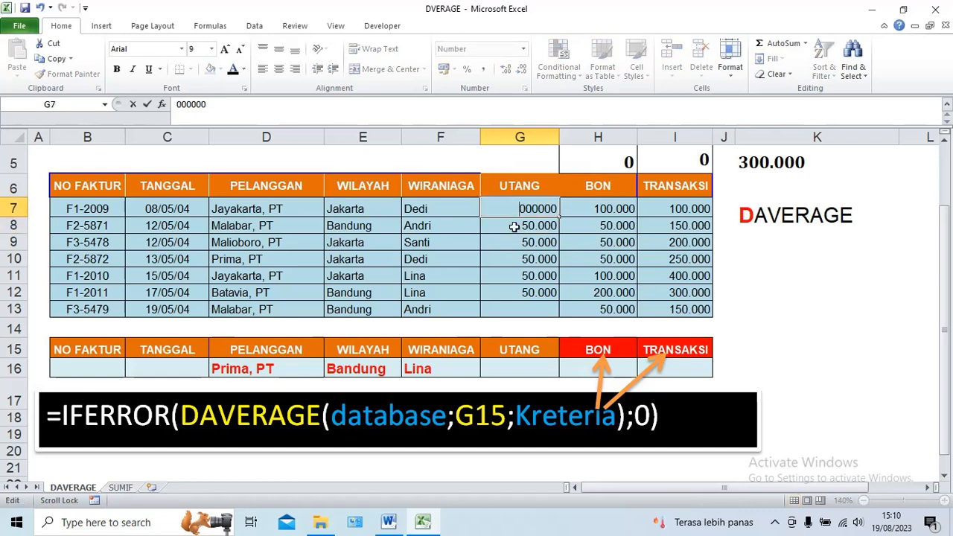
{"action": "left_click_drag", "start_coordinate": [524, 209], "coordinate": [508, 216]}
{"action": "key", "text": "BackSpace"}
{"action": "type", "text": "1"}
{"action": "left_click", "coordinate": [495, 281]}
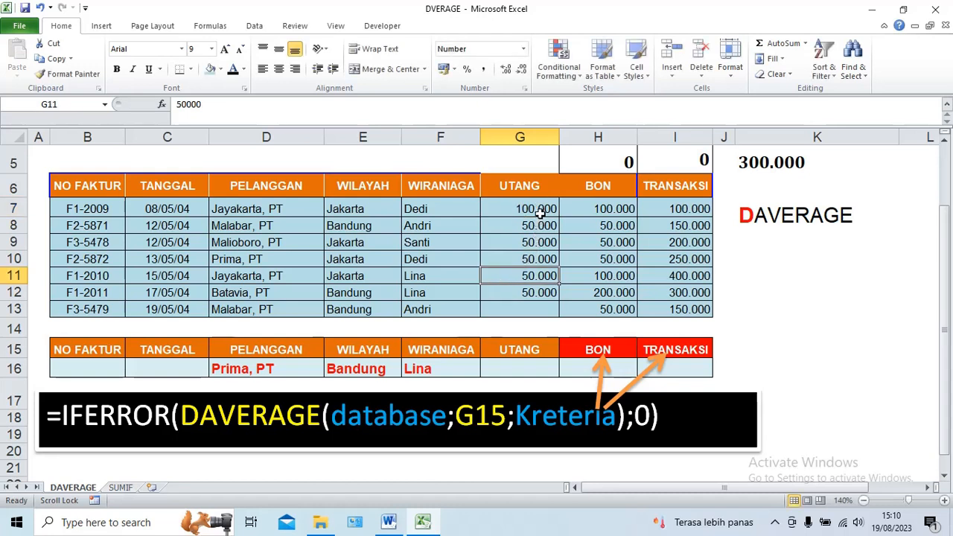
Check the DAVERAGE formula in H5 and move the BON arrow's head onto the UTANG heading in G15.
{"action": "left_click", "coordinate": [601, 152]}
{"action": "double_click", "coordinate": [600, 157]}
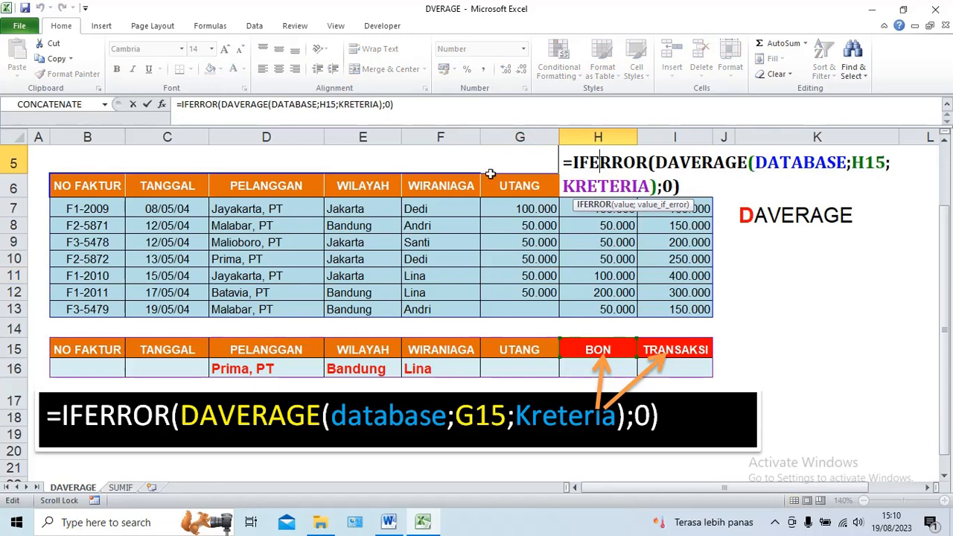
{"action": "left_click", "coordinate": [148, 104]}
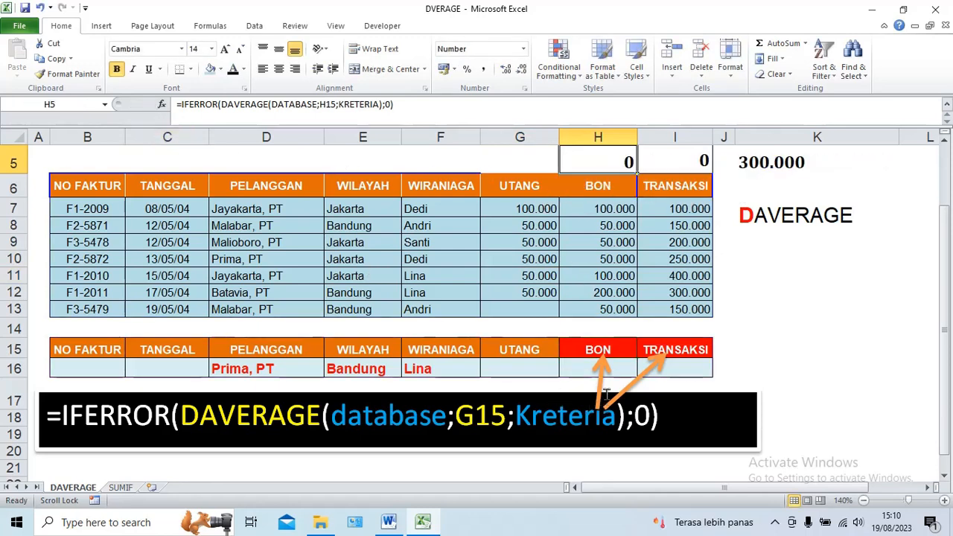
{"action": "left_click", "coordinate": [601, 371]}
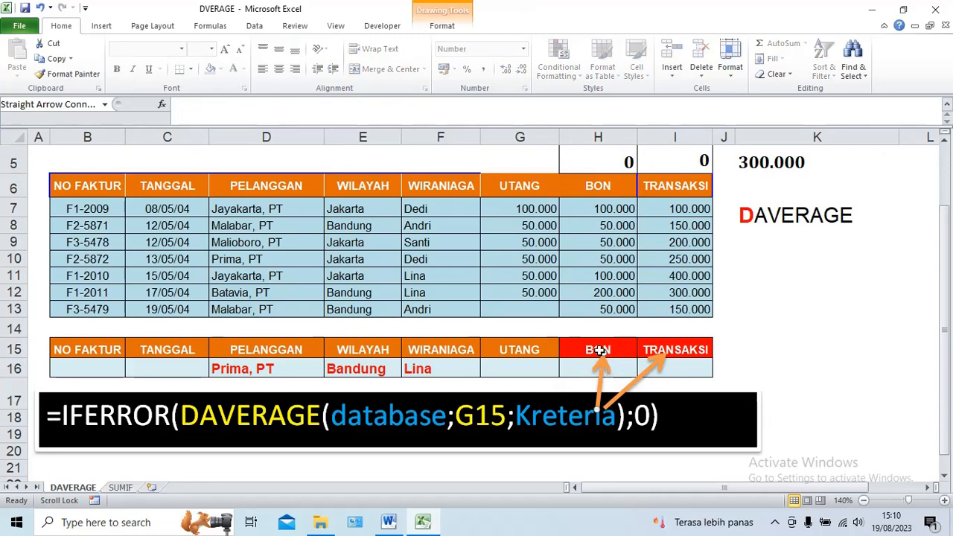
{"action": "left_click", "coordinate": [600, 350]}
{"action": "left_click", "coordinate": [602, 359]}
{"action": "left_click_drag", "start_coordinate": [601, 350], "coordinate": [520, 350]}
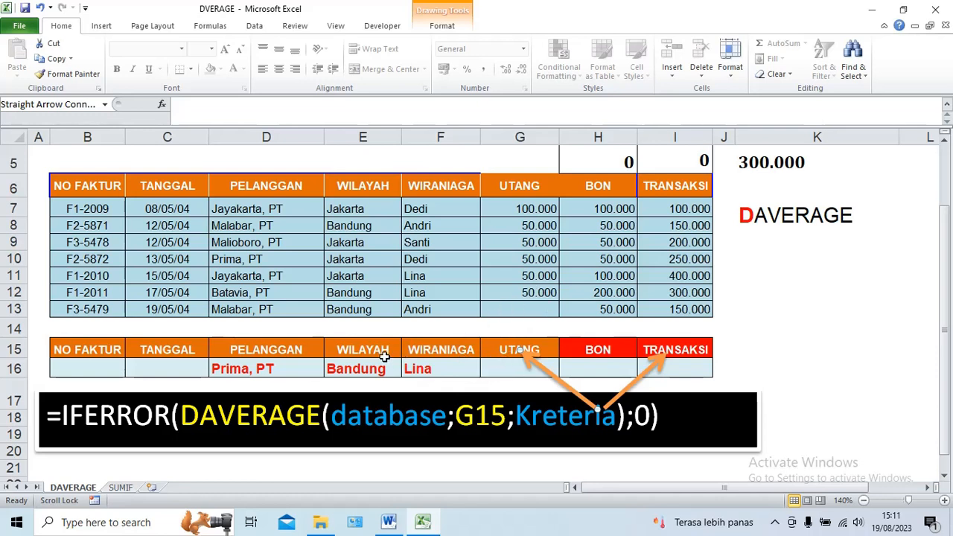
Set the PELANGGAN criterion in D16 and the WILAYAH criterion in E16 to the blank list entry.
{"action": "left_click", "coordinate": [313, 366]}
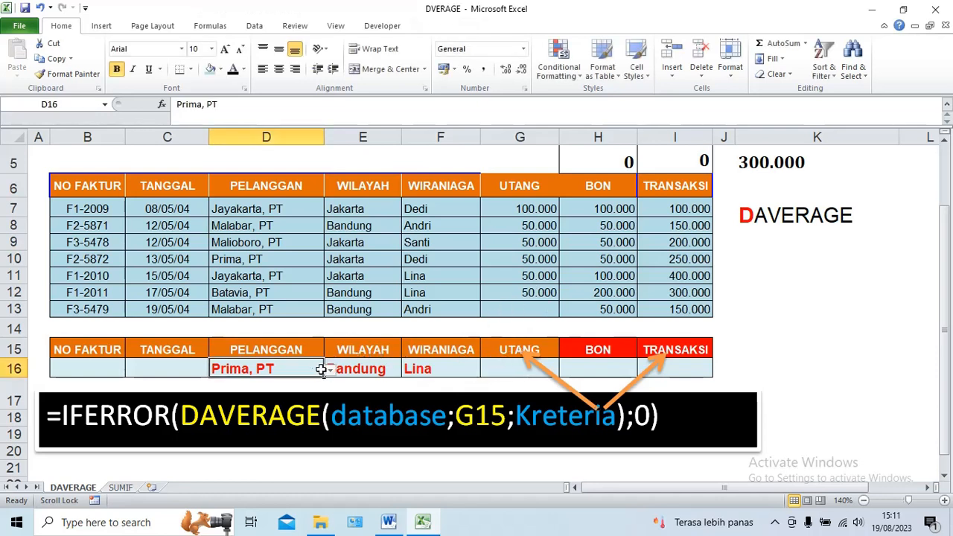
{"action": "left_click", "coordinate": [330, 370]}
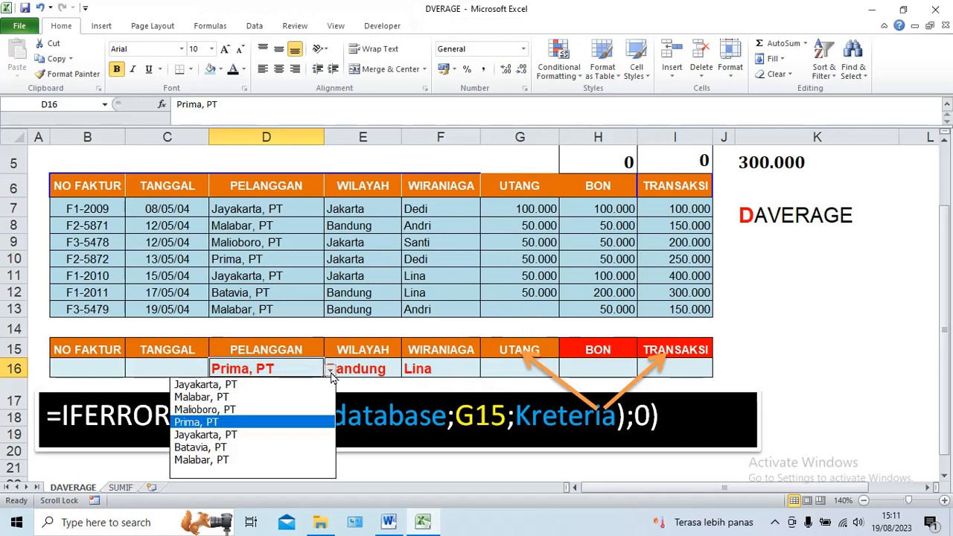
{"action": "left_click", "coordinate": [194, 471]}
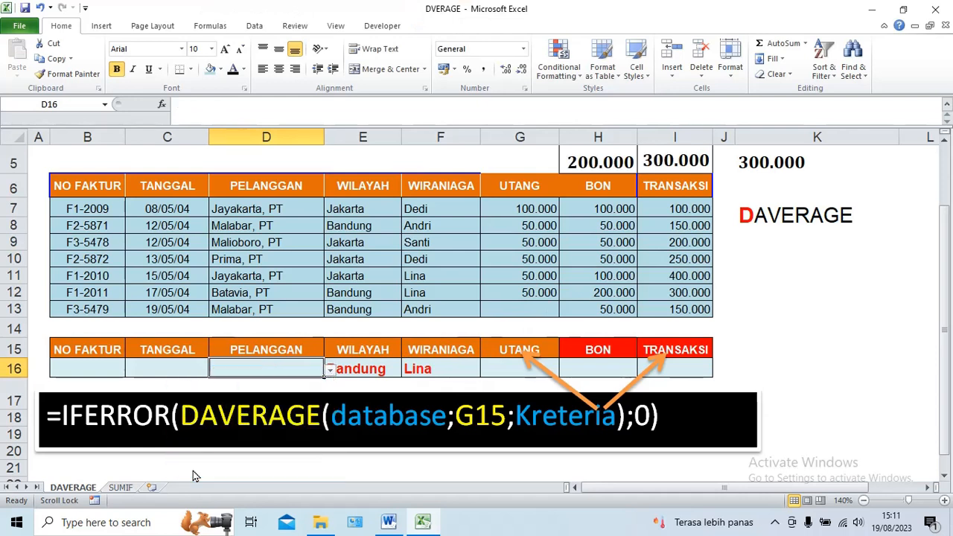
{"action": "left_click", "coordinate": [372, 374]}
{"action": "left_click", "coordinate": [407, 370]}
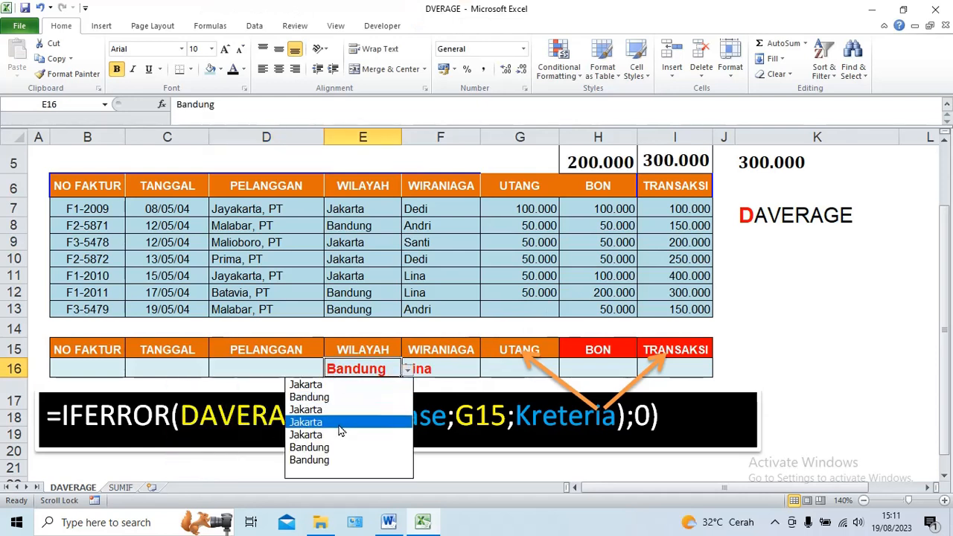
{"action": "left_click", "coordinate": [304, 474]}
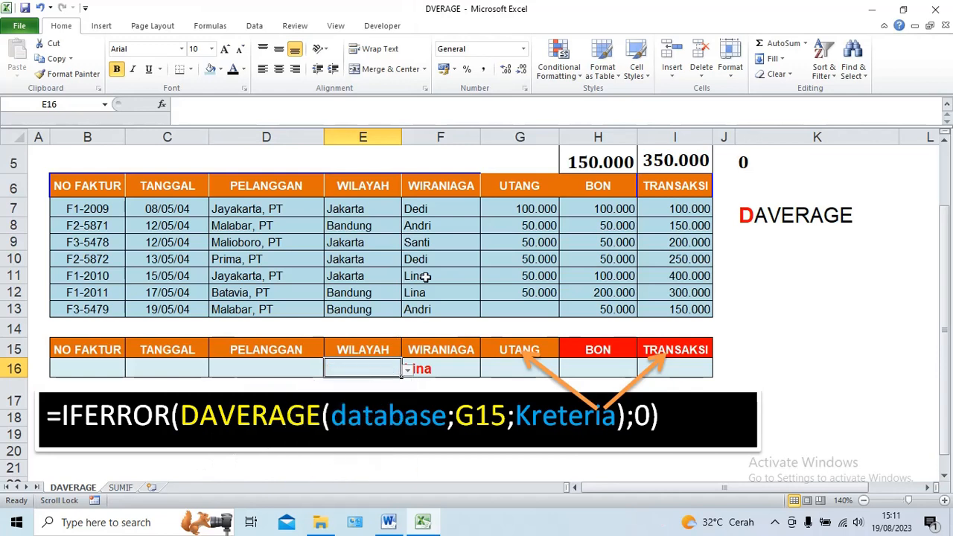
Compare the Lina rows in the database with the BON and TRANSAKSI averages in H5 and I5.
{"action": "left_click", "coordinate": [429, 255]}
{"action": "left_click", "coordinate": [430, 274]}
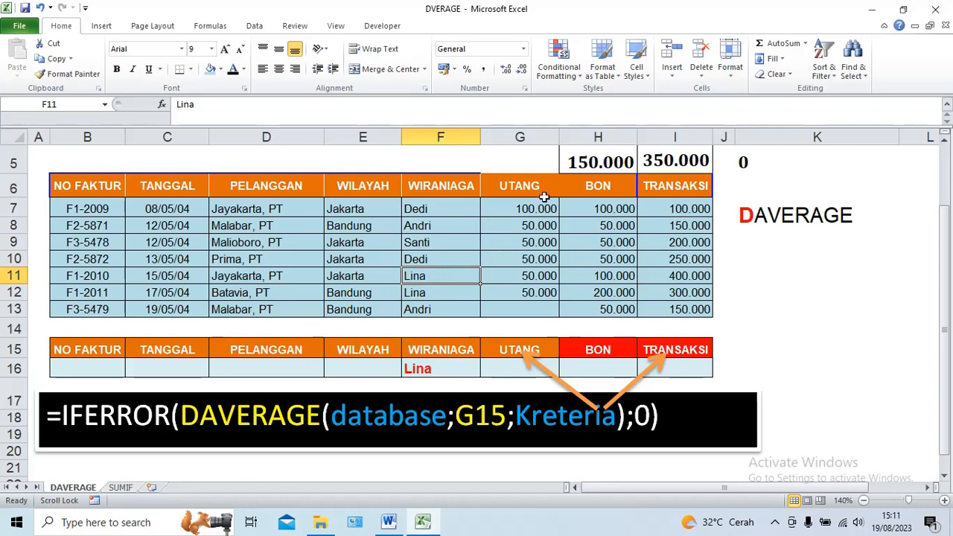
{"action": "left_click", "coordinate": [586, 161]}
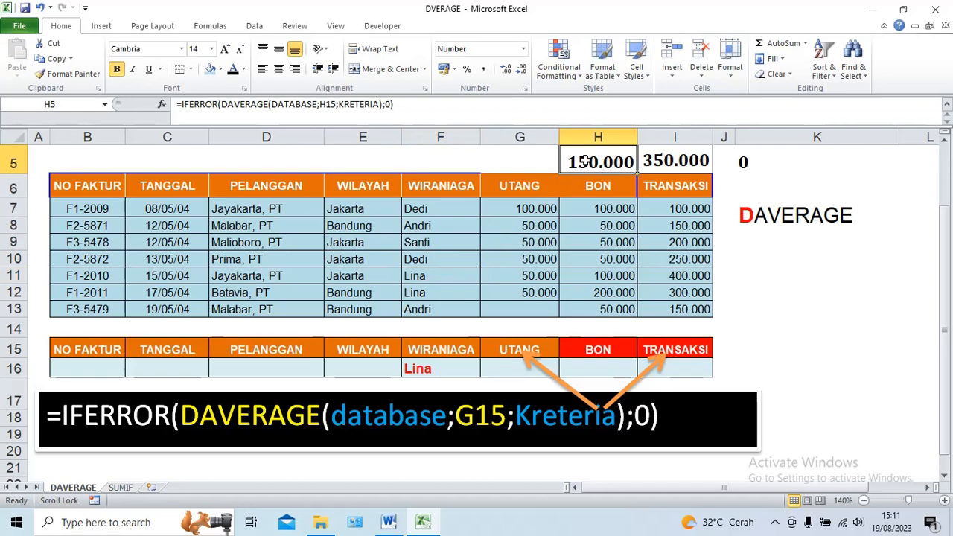
{"action": "left_click", "coordinate": [667, 166]}
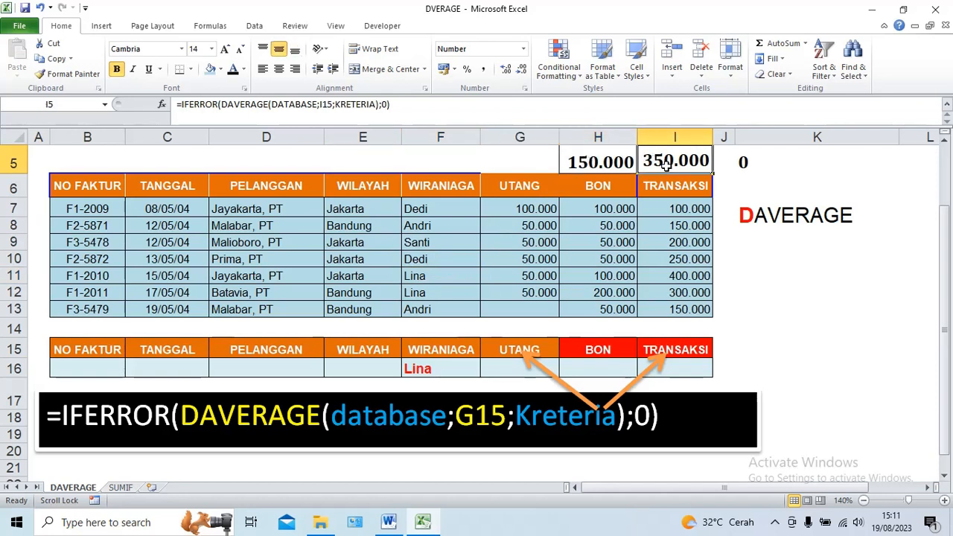
Copy the formula text from H5 unchanged into G5 above the UTANG column.
{"action": "left_click", "coordinate": [613, 160]}
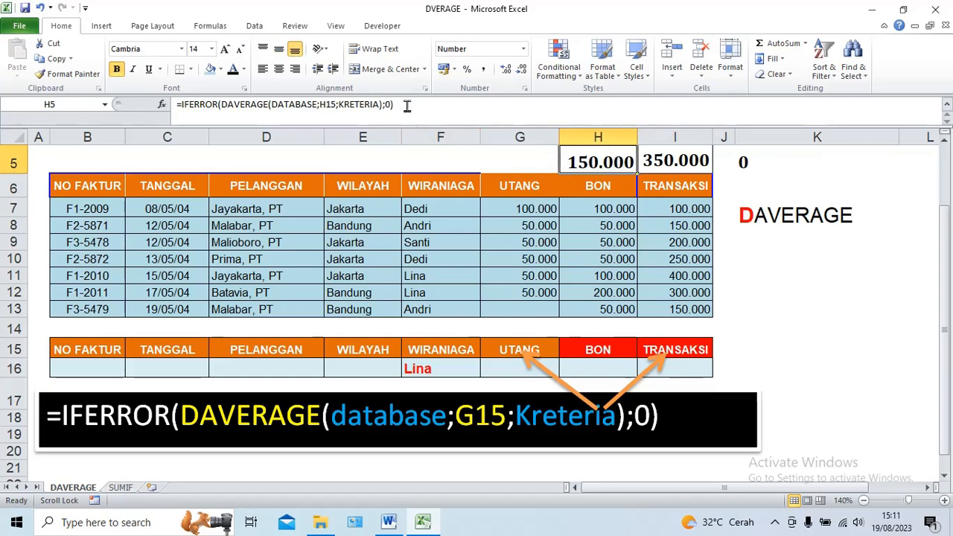
{"action": "left_click_drag", "start_coordinate": [406, 104], "coordinate": [160, 102]}
{"action": "key", "text": "ctrl+c"}
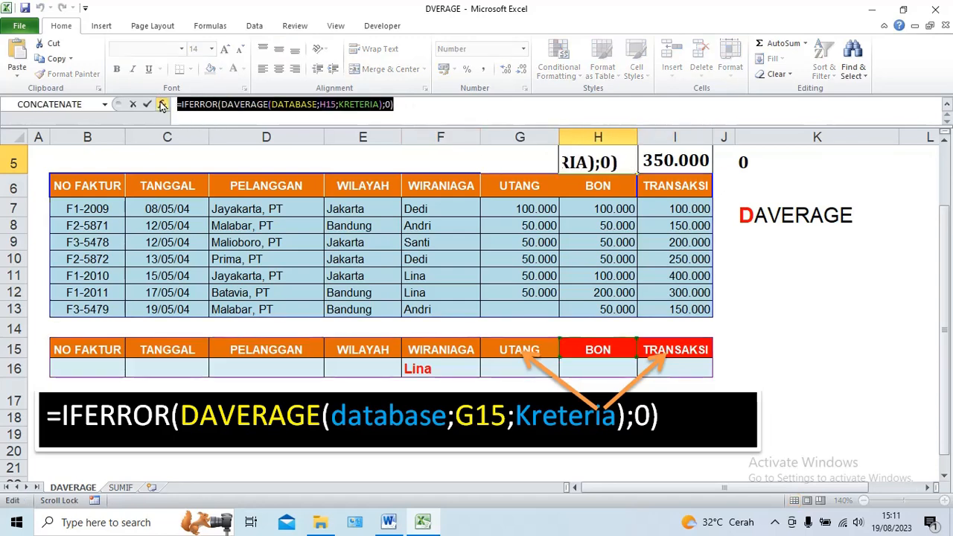
{"action": "left_click", "coordinate": [147, 103]}
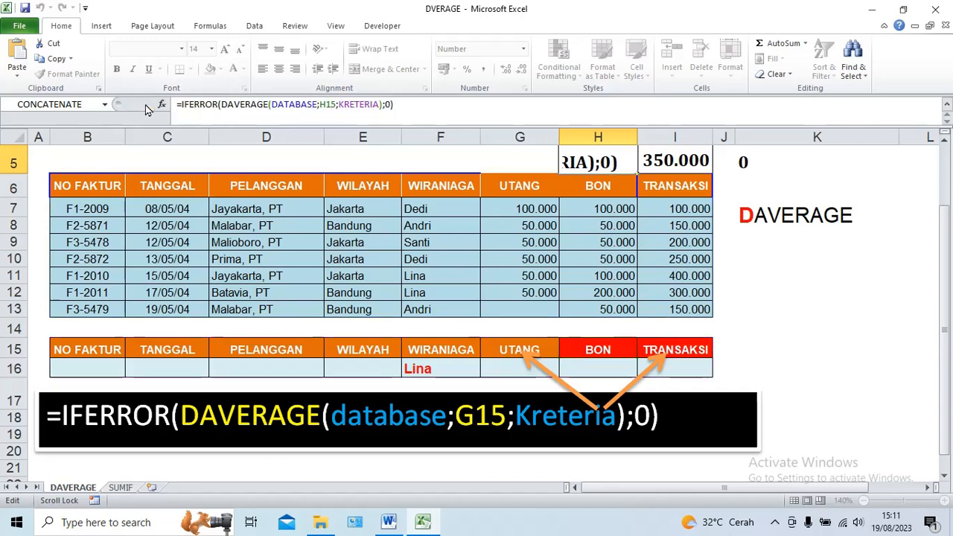
{"action": "left_click", "coordinate": [517, 165]}
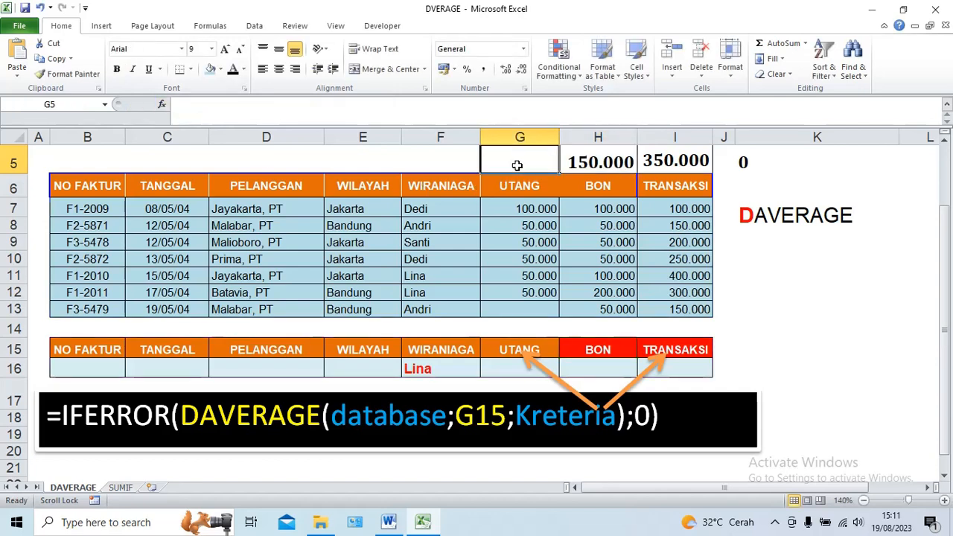
{"action": "key", "text": "ctrl+v"}
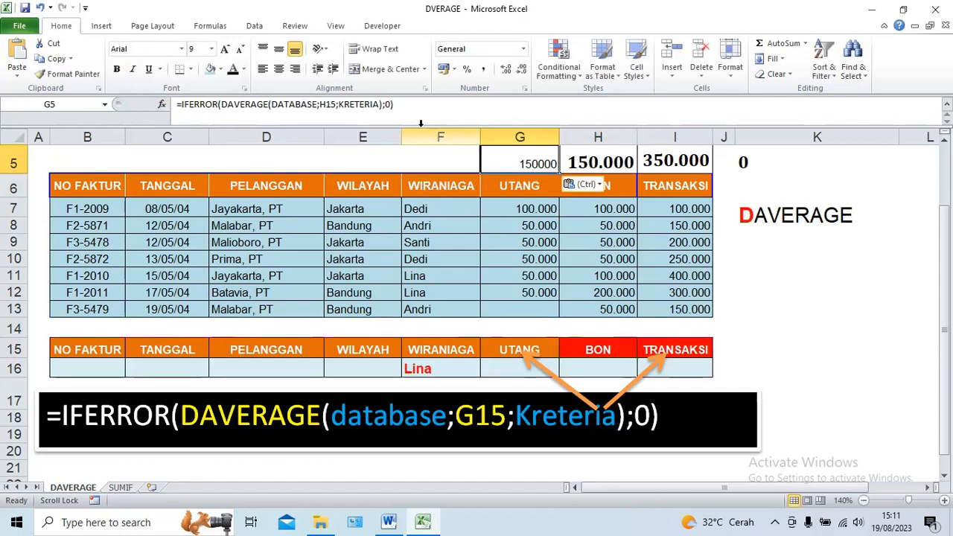
Enlarge the font of G5 to 11 and change its DAVERAGE field reference to G15.
{"action": "left_click", "coordinate": [225, 48]}
{"action": "left_click", "coordinate": [225, 48]}
{"action": "double_click", "coordinate": [499, 162]}
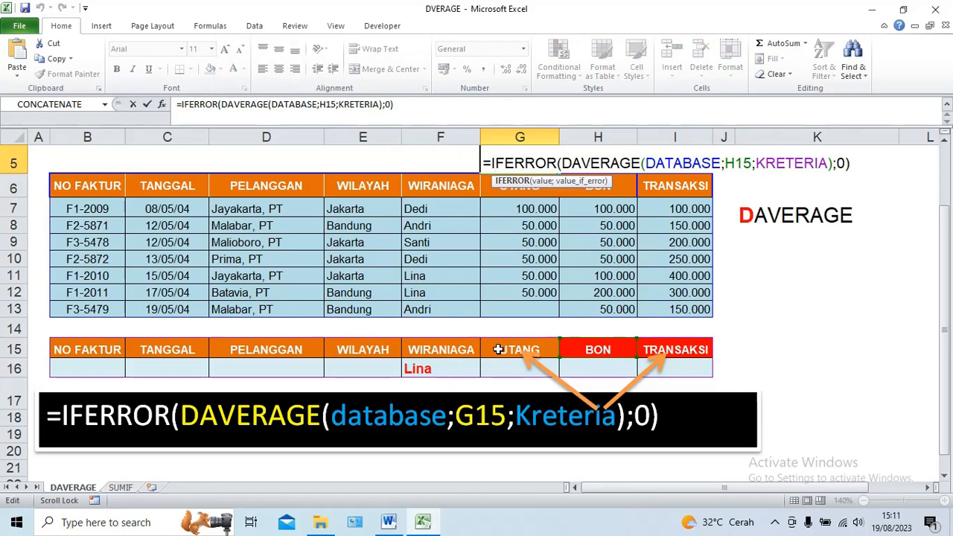
{"action": "left_click_drag", "start_coordinate": [736, 163], "coordinate": [726, 163]}
{"action": "type", "text": "G"}
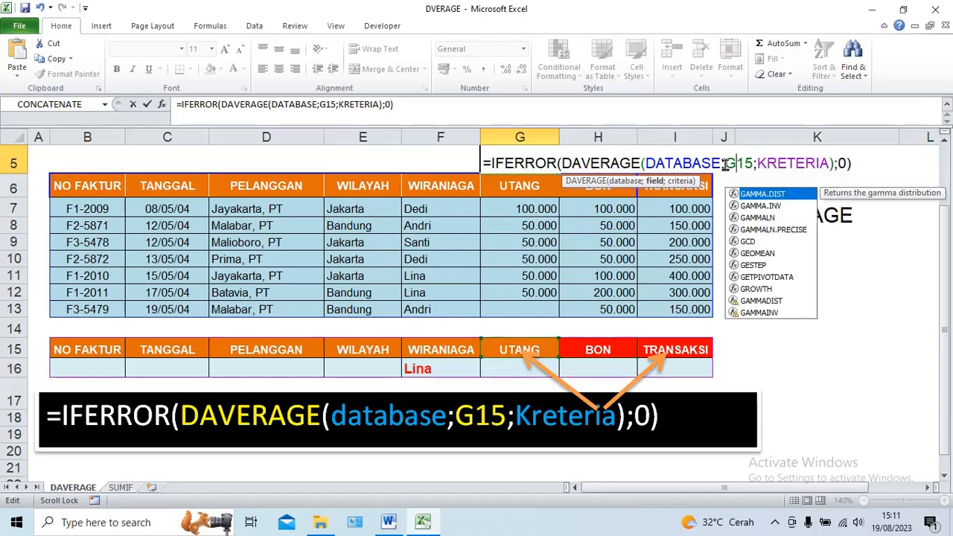
{"action": "left_click", "coordinate": [148, 106]}
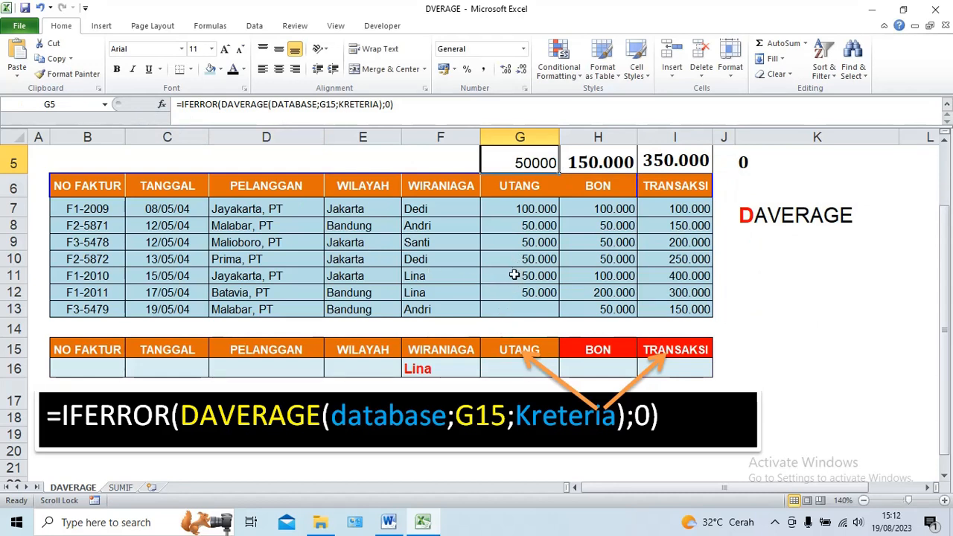
Fill the UTANG cells G11:G12 yellow and the UTANG criteria header in G15 red.
{"action": "left_click_drag", "start_coordinate": [521, 275], "coordinate": [522, 293]}
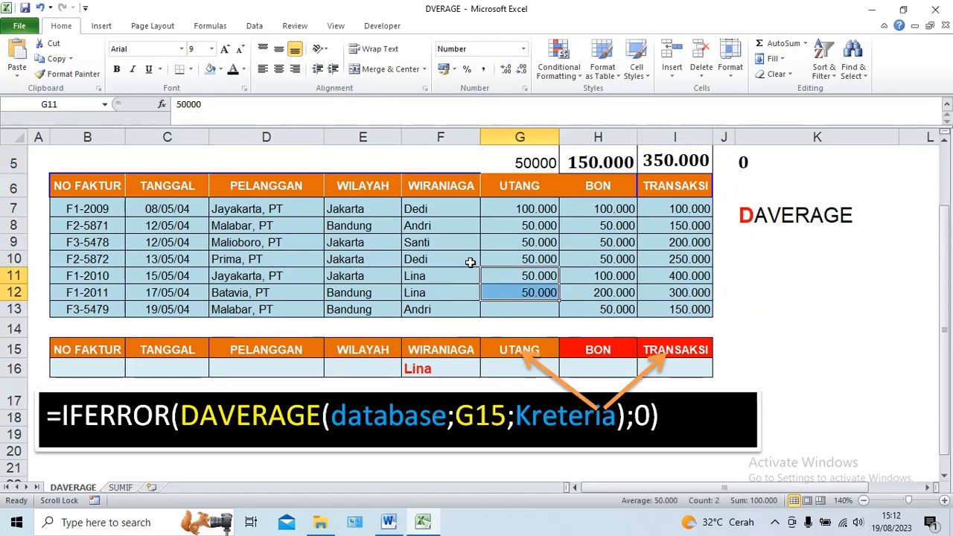
{"action": "left_click", "coordinate": [220, 69]}
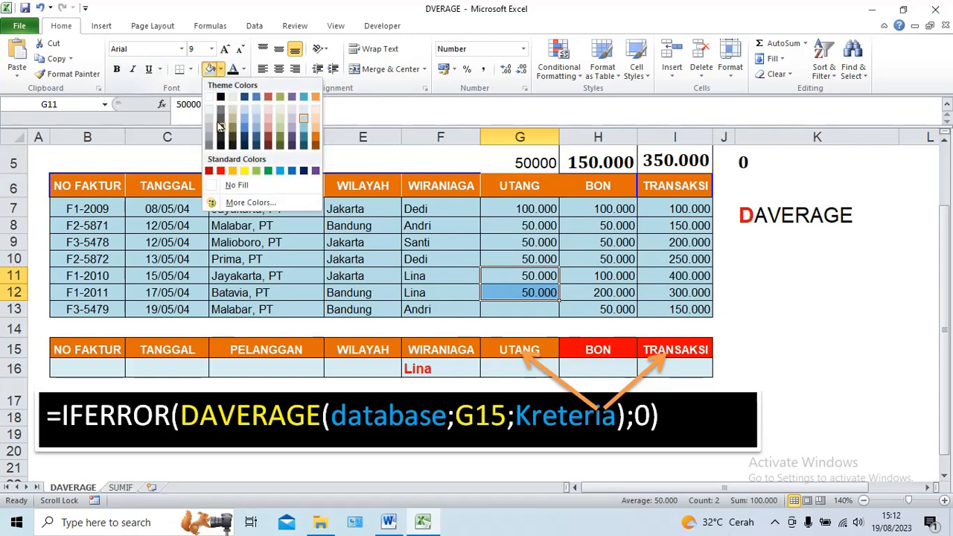
{"action": "left_click", "coordinate": [245, 172]}
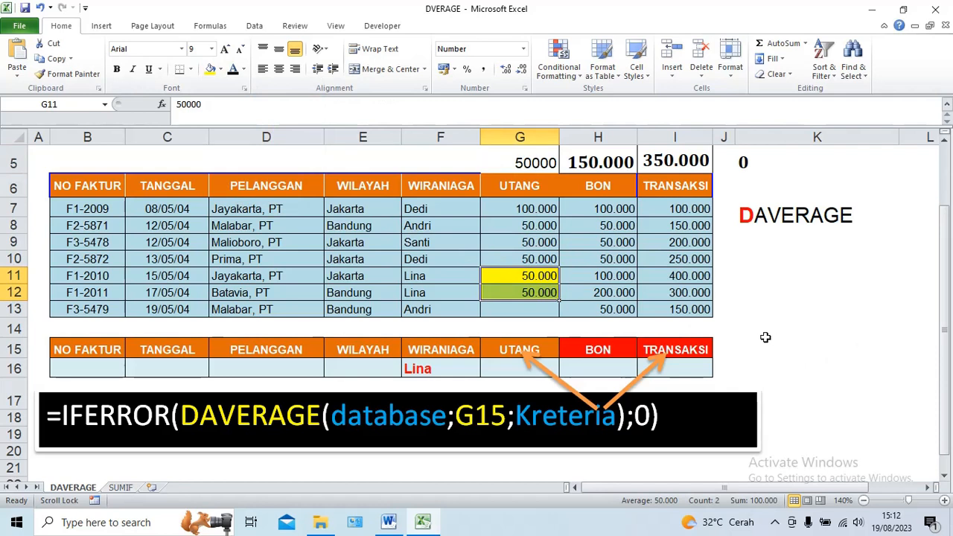
{"action": "left_click", "coordinate": [502, 349]}
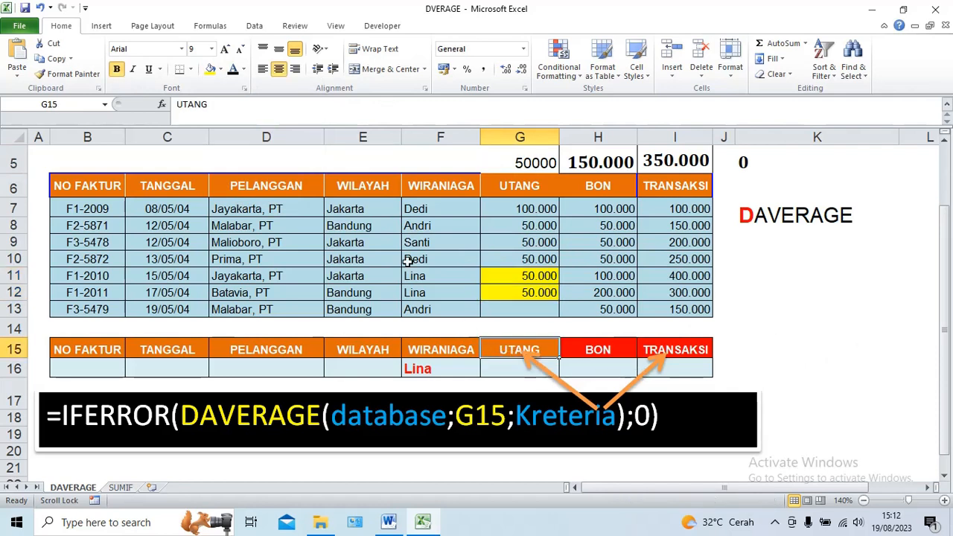
{"action": "left_click", "coordinate": [220, 69]}
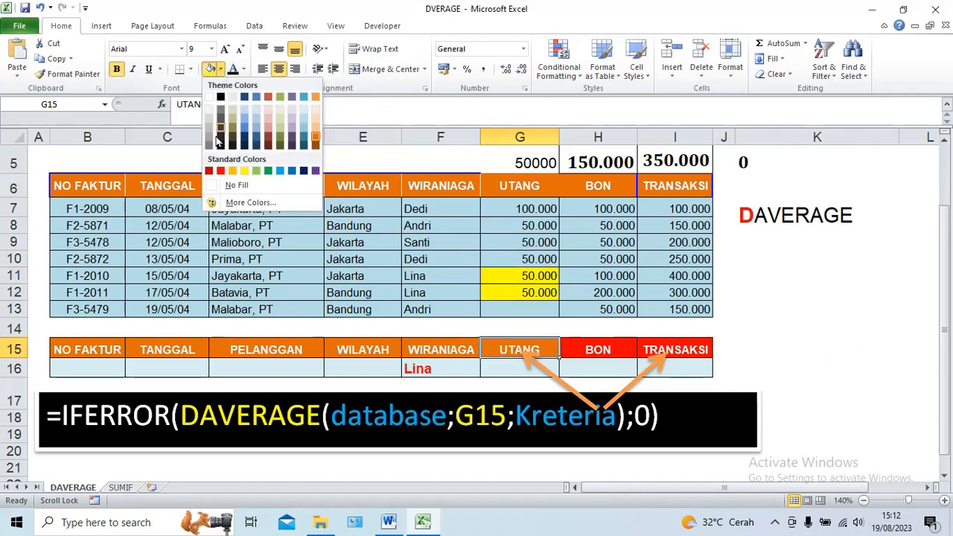
{"action": "left_click", "coordinate": [219, 172]}
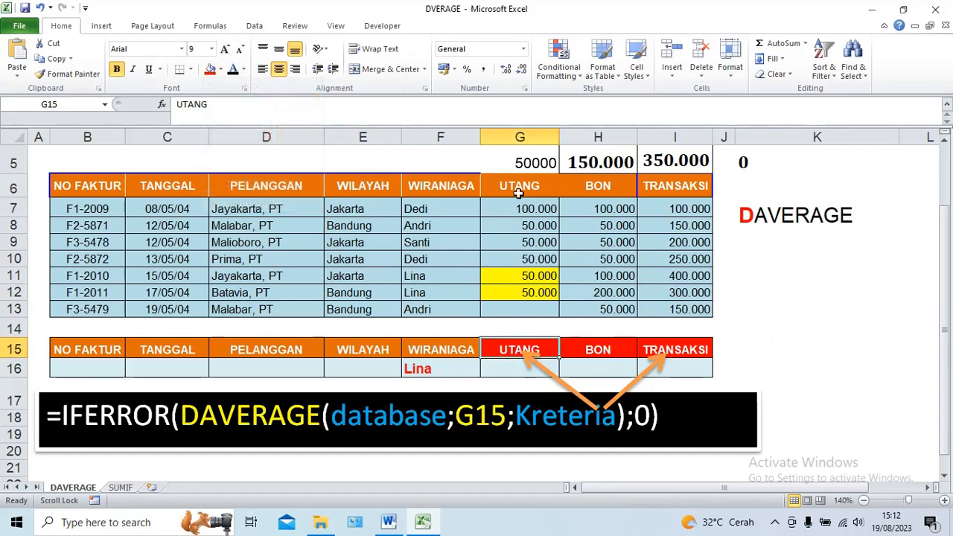
Apply all borders to the average result cells G5:I5.
{"action": "left_click", "coordinate": [534, 165]}
{"action": "left_click_drag", "start_coordinate": [534, 165], "coordinate": [674, 162]}
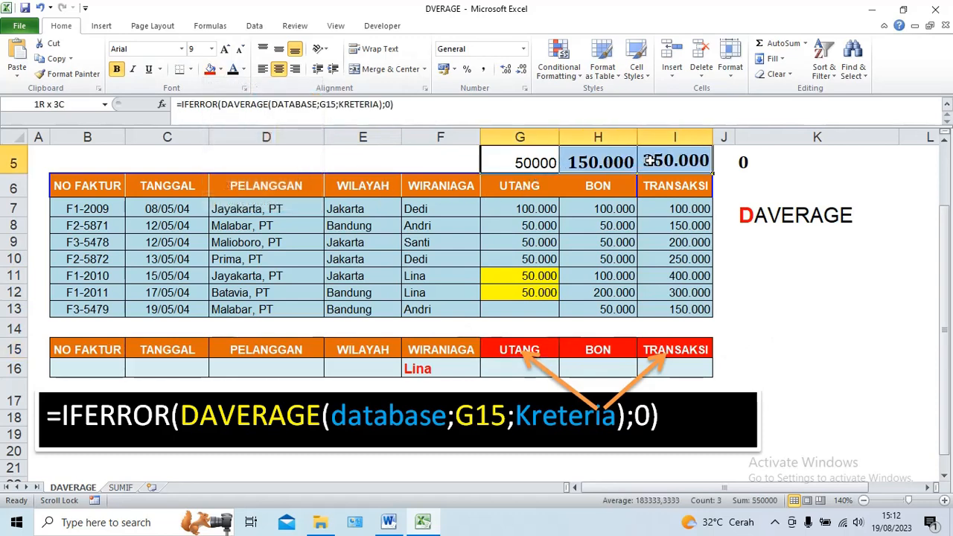
{"action": "left_click", "coordinate": [190, 69]}
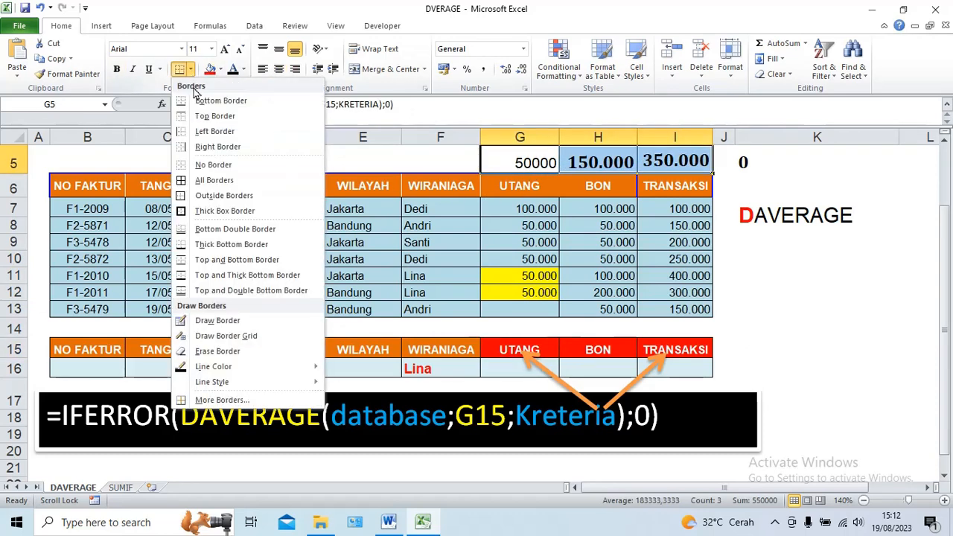
{"action": "left_click", "coordinate": [182, 182]}
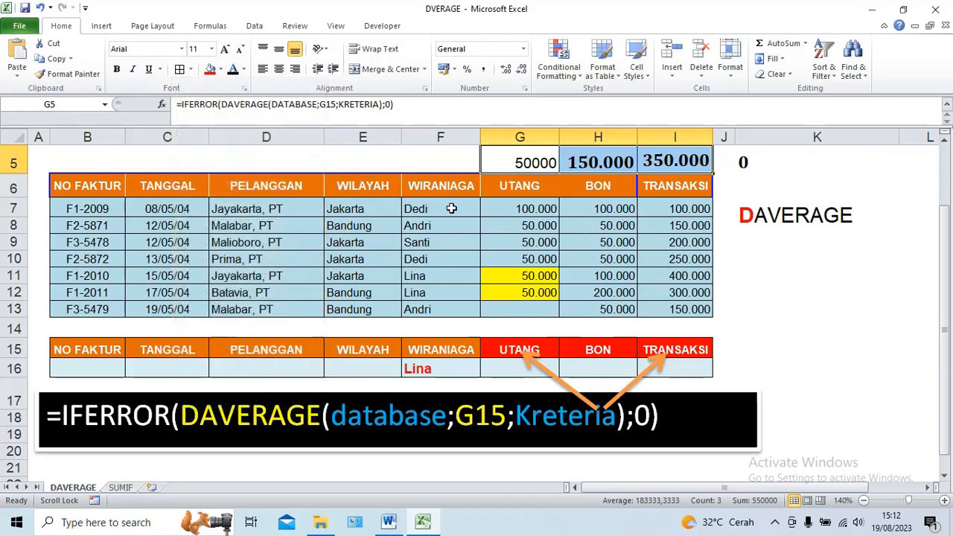
{"action": "left_click", "coordinate": [531, 161]}
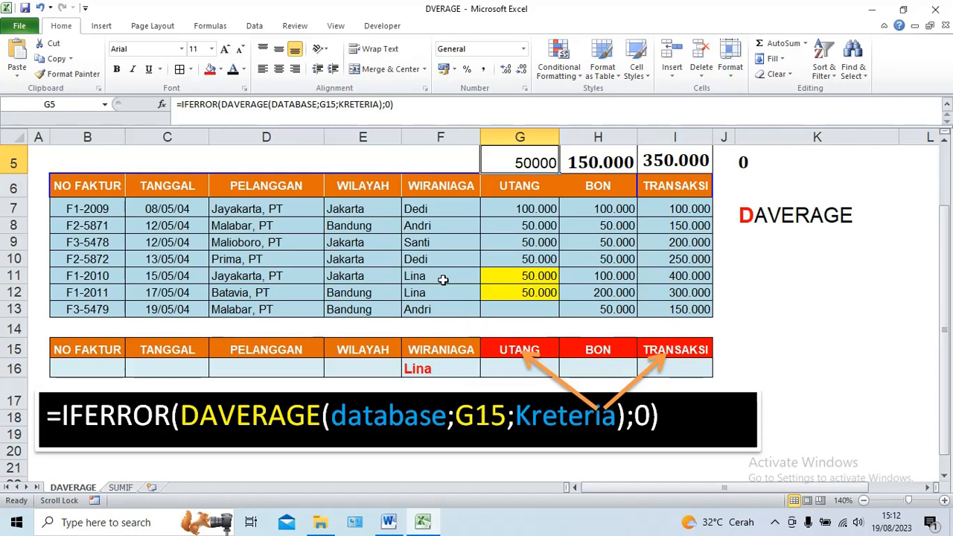
Change the UTANG value in G11 to 100000.
{"action": "double_click", "coordinate": [526, 274]}
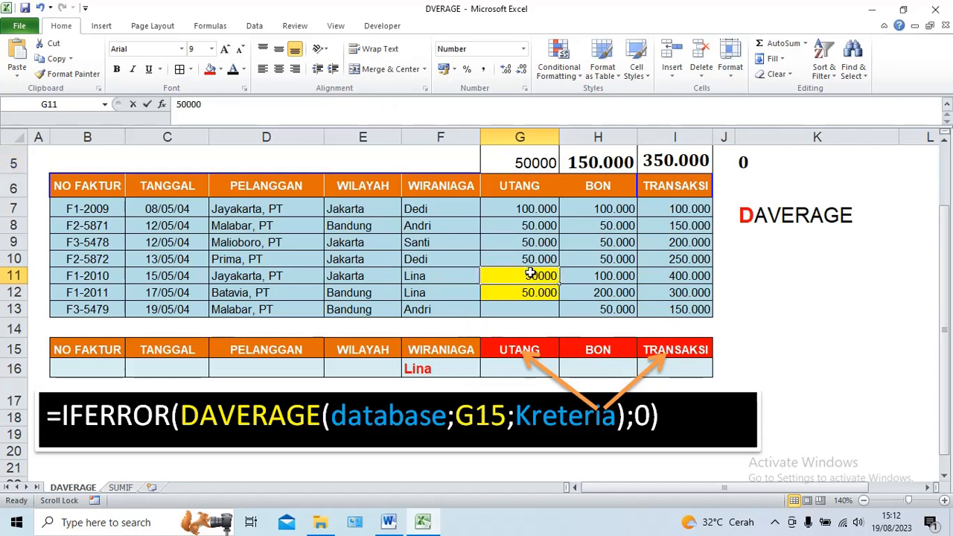
{"action": "left_click_drag", "start_coordinate": [531, 275], "coordinate": [520, 279]}
{"action": "type", "text": "1"}
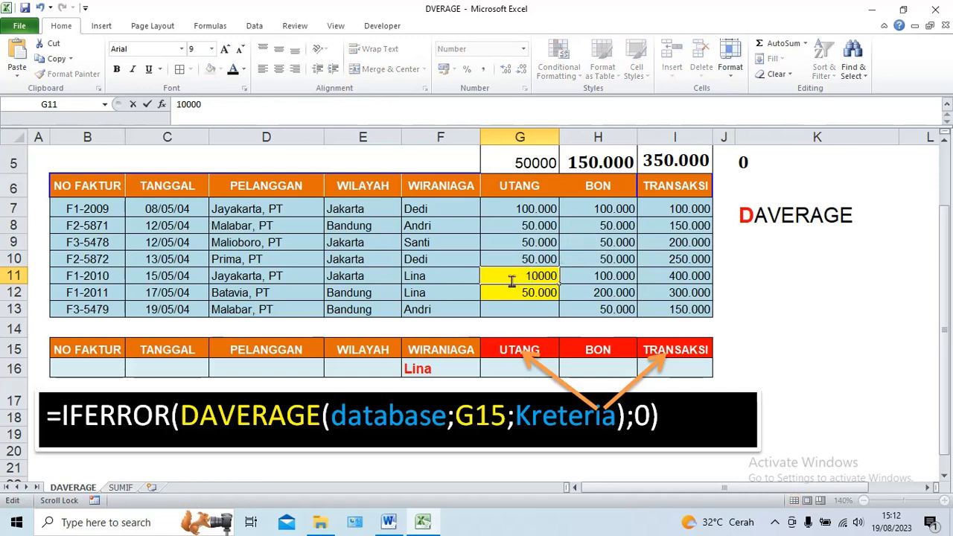
{"action": "type", "text": "0"}
{"action": "left_click", "coordinate": [582, 297]}
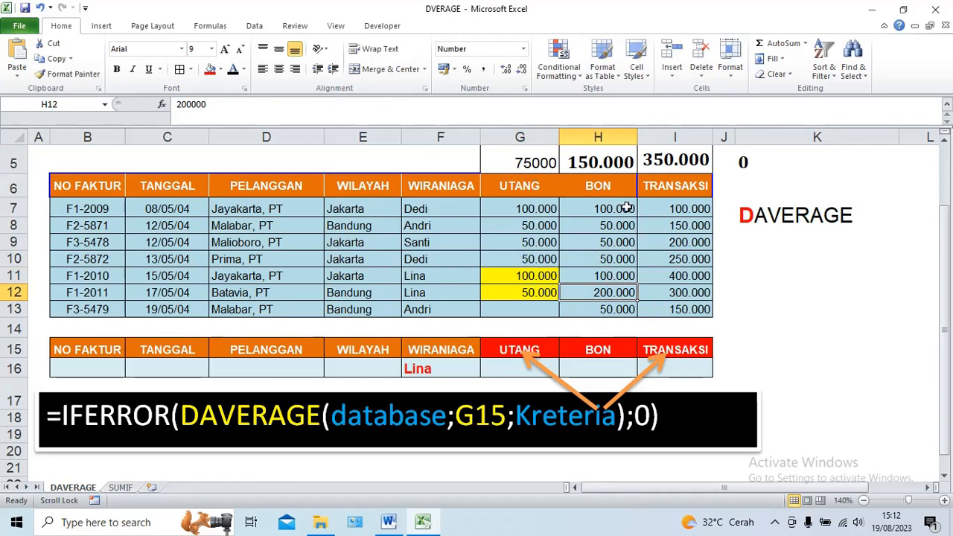
Change the BON value in H11 to 200000.
{"action": "double_click", "coordinate": [603, 277]}
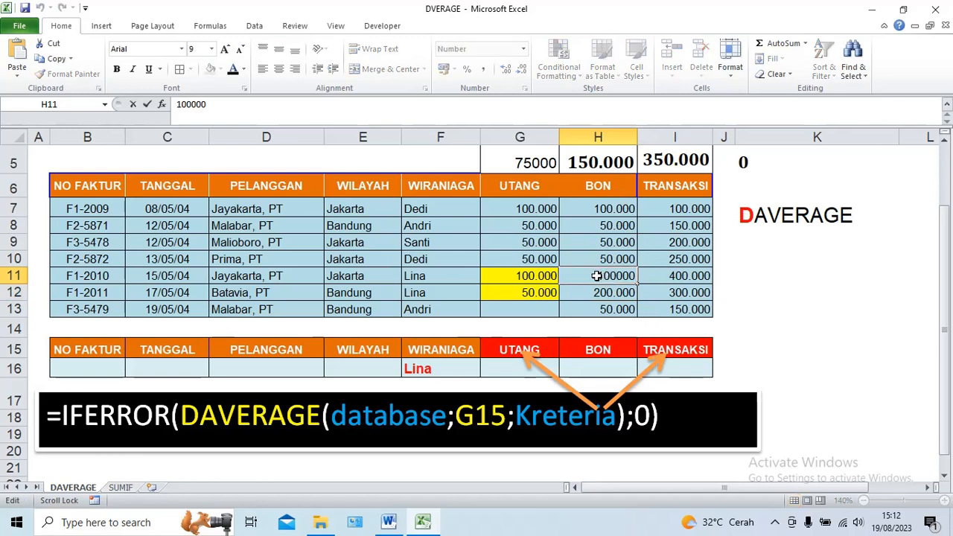
{"action": "left_click_drag", "start_coordinate": [603, 276], "coordinate": [593, 278]}
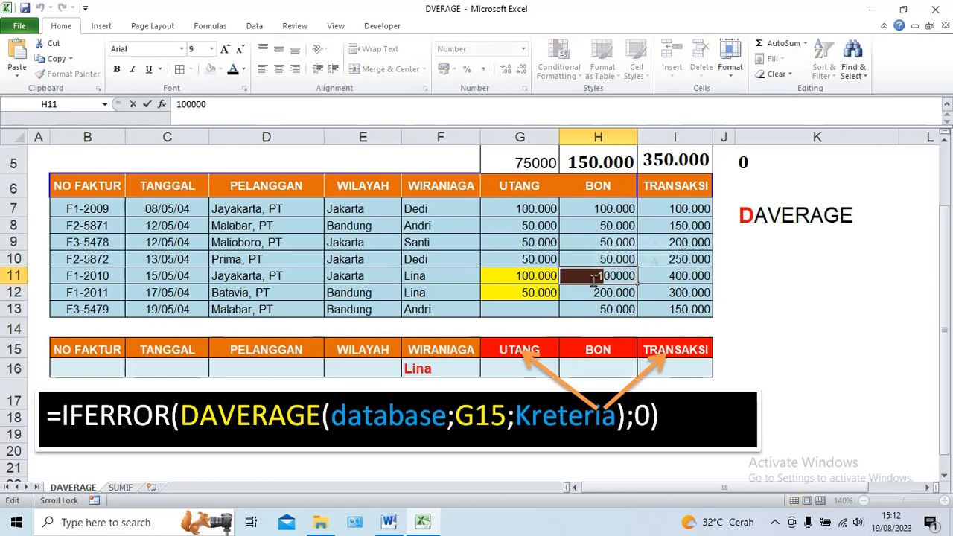
{"action": "type", "text": "2"}
{"action": "key", "text": "Return"}
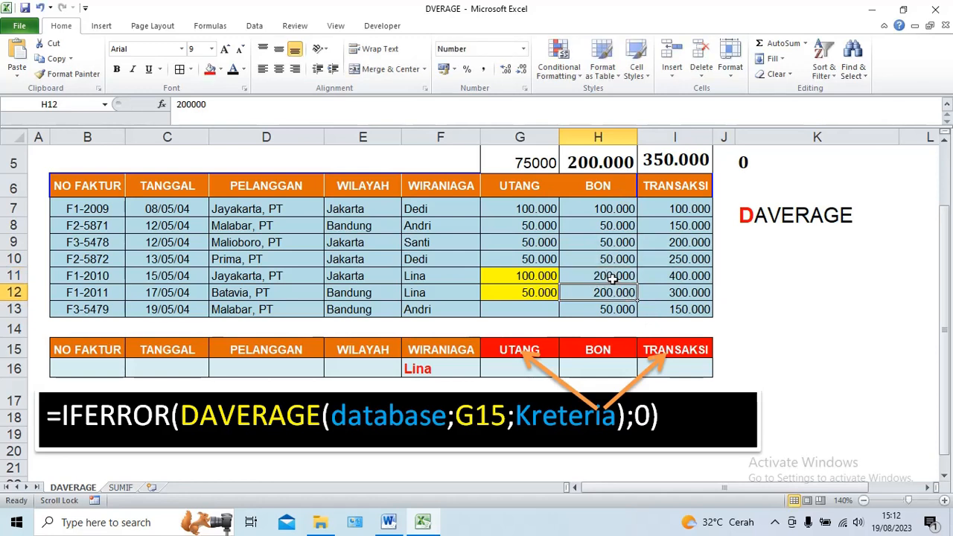
Fill the BON cells H11:H12 and the TRANSAKSI cells I11:I12 yellow, and check them against the average in I5.
{"action": "left_click_drag", "start_coordinate": [608, 276], "coordinate": [612, 295]}
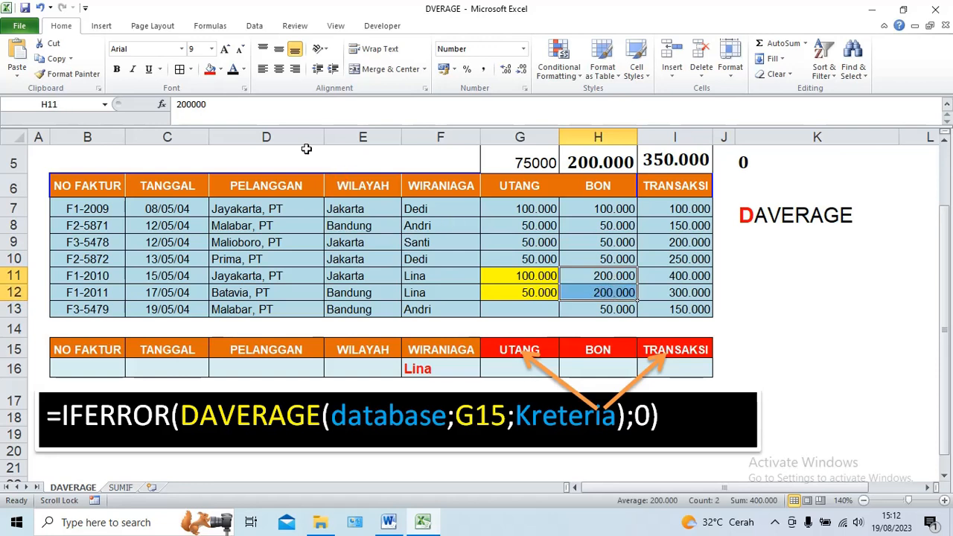
{"action": "left_click", "coordinate": [221, 70]}
{"action": "left_click", "coordinate": [245, 171]}
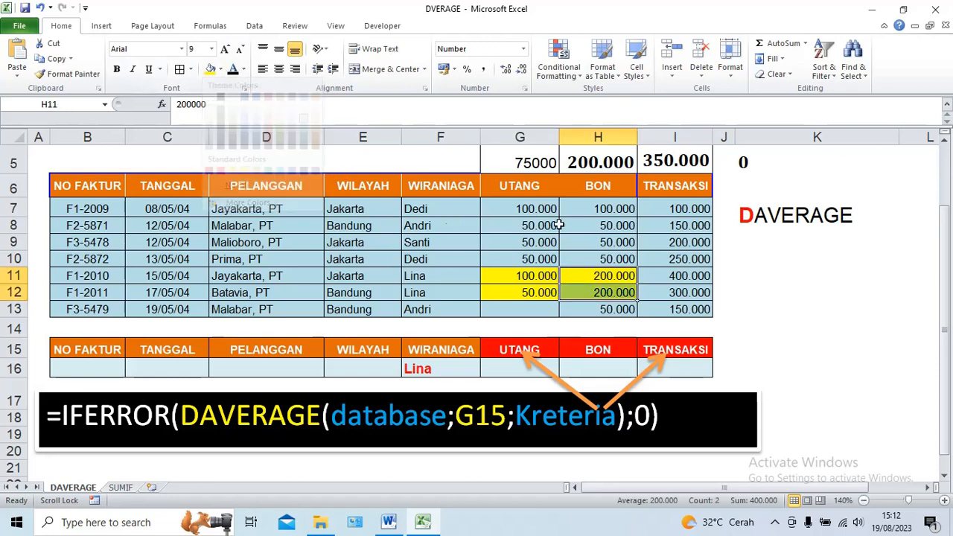
{"action": "left_click", "coordinate": [674, 277]}
{"action": "left_click_drag", "start_coordinate": [674, 277], "coordinate": [675, 293]}
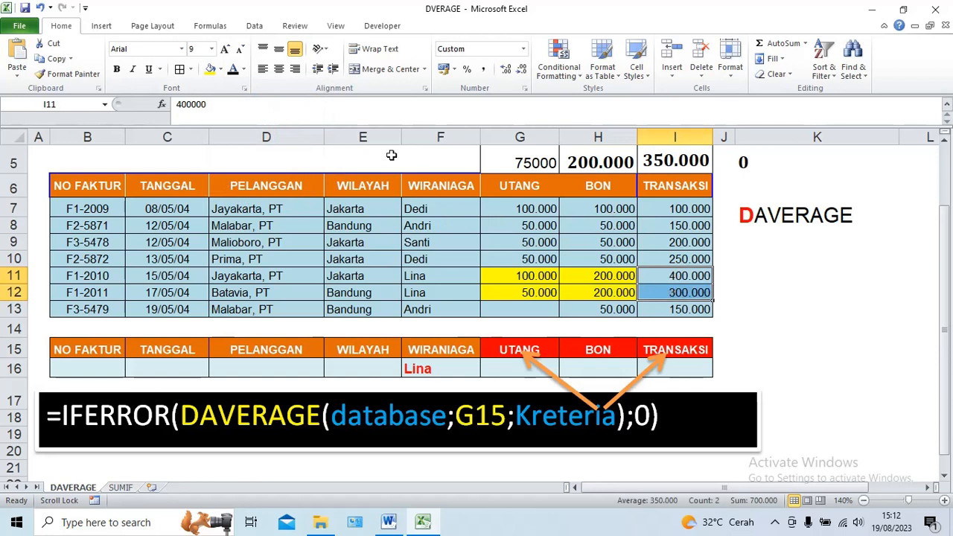
{"action": "left_click", "coordinate": [212, 70]}
{"action": "left_click", "coordinate": [695, 279]}
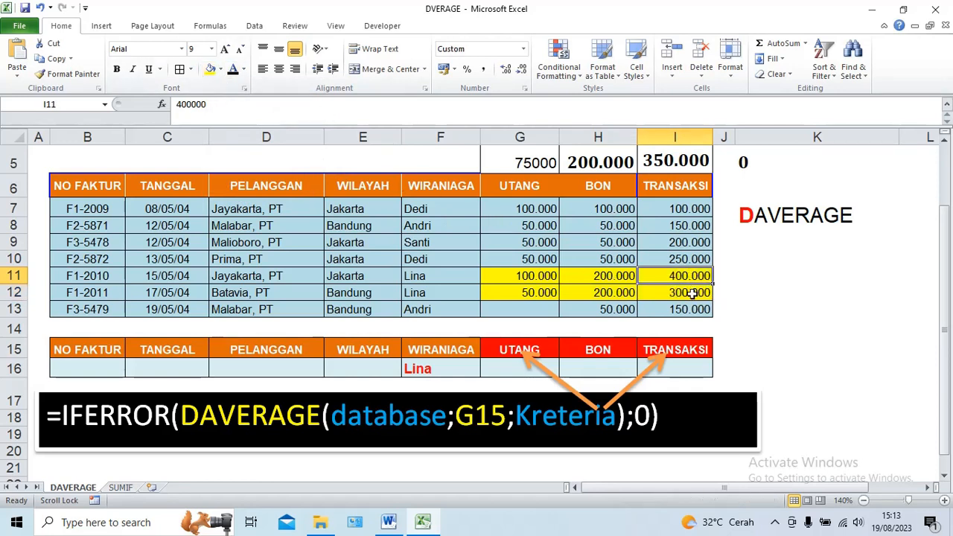
{"action": "left_click", "coordinate": [693, 294]}
{"action": "left_click", "coordinate": [680, 169]}
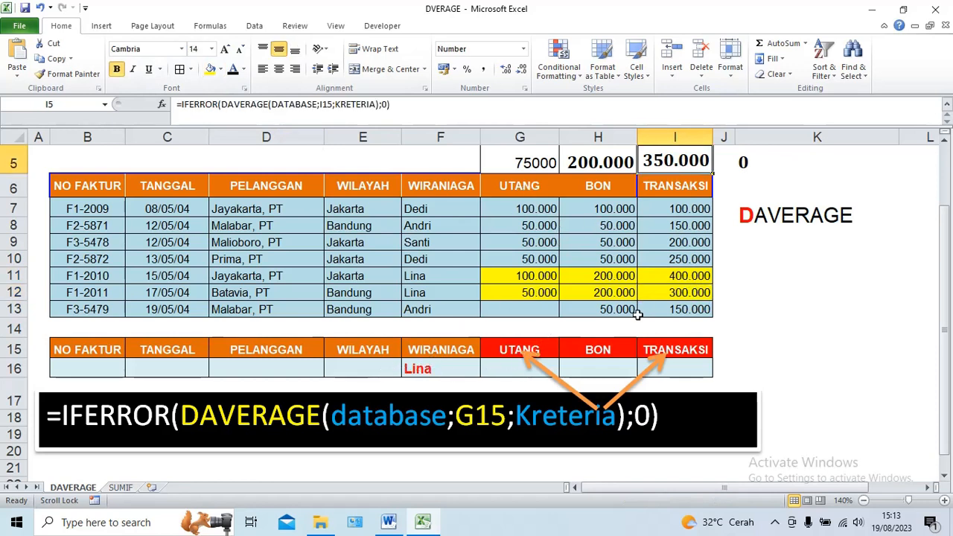
Set the WILAYAH criterion in E16 to Jakarta.
{"action": "left_click", "coordinate": [383, 367]}
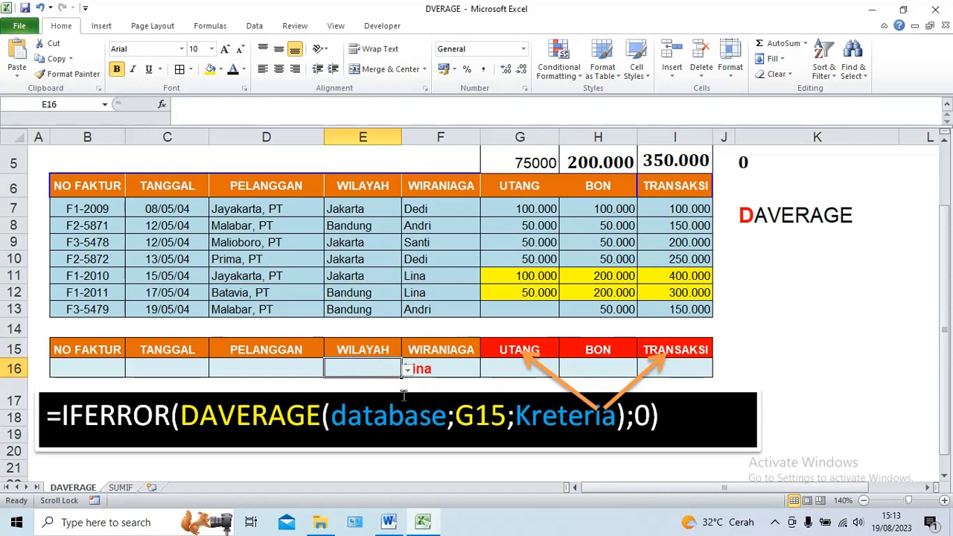
{"action": "left_click", "coordinate": [408, 371]}
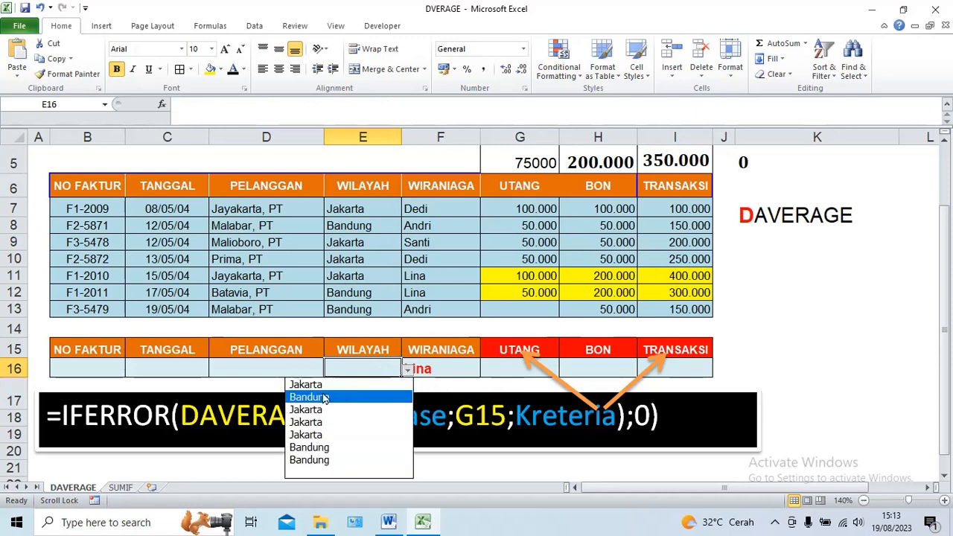
{"action": "left_click", "coordinate": [301, 385]}
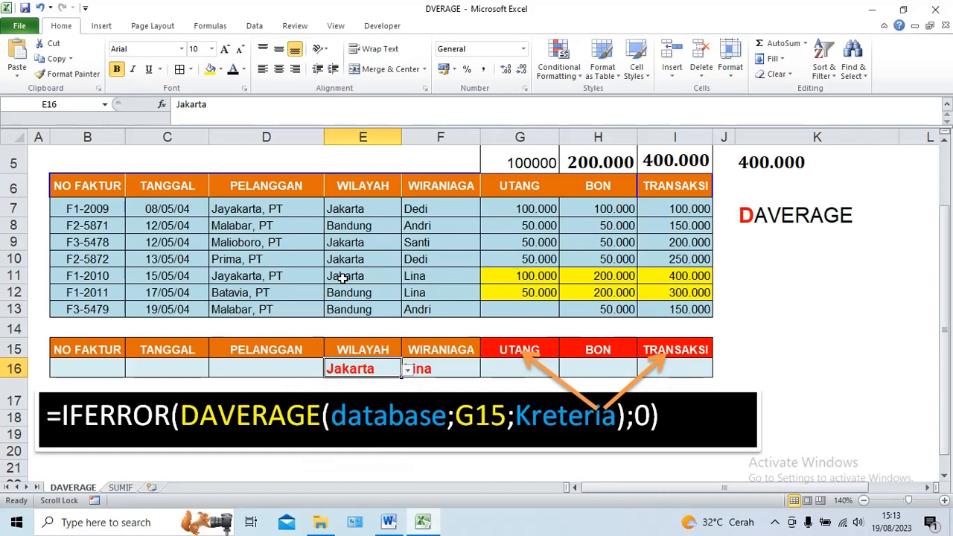
Fill the matching database row yellow from WILAYAH to TRANSAKSI, cells E11:I11.
{"action": "left_click_drag", "start_coordinate": [342, 277], "coordinate": [648, 275]}
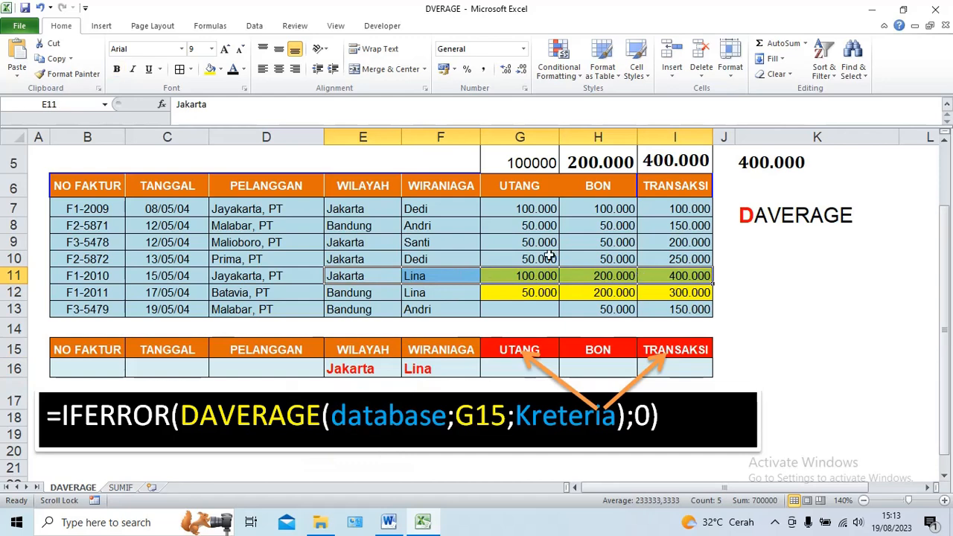
{"action": "left_click", "coordinate": [210, 68]}
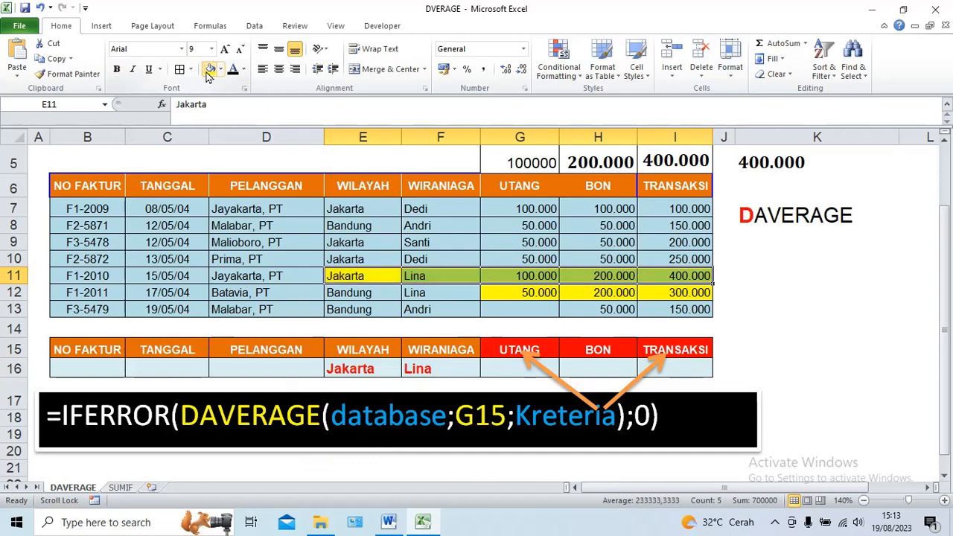
{"action": "left_click", "coordinate": [345, 294]}
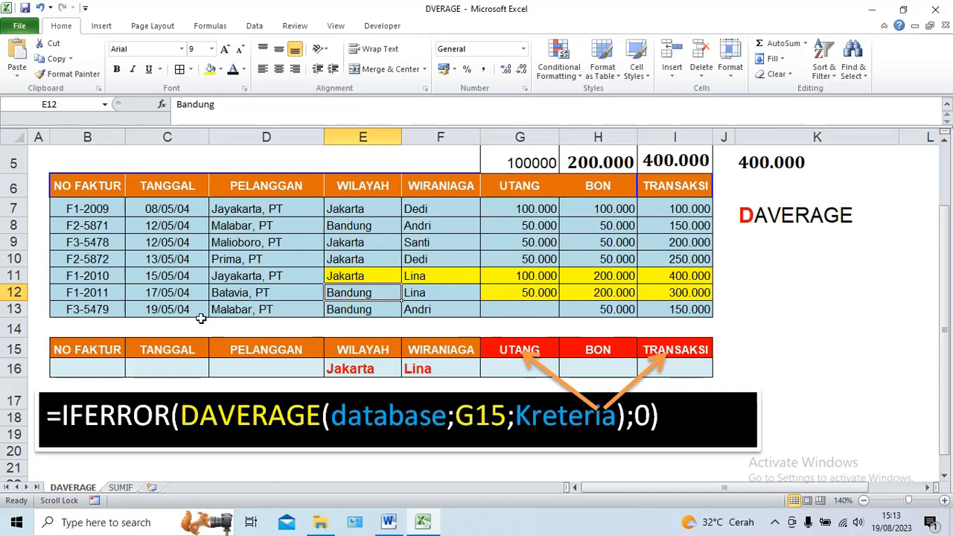
Set the PELANGGAN criterion in D16 to Malioboro, PT.
{"action": "left_click", "coordinate": [307, 364]}
{"action": "left_click", "coordinate": [330, 370]}
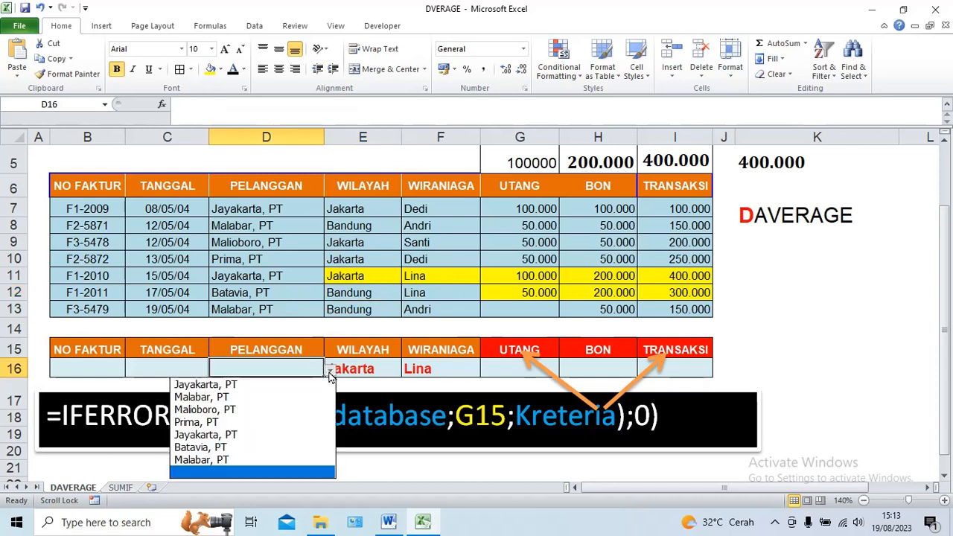
{"action": "left_click", "coordinate": [212, 410]}
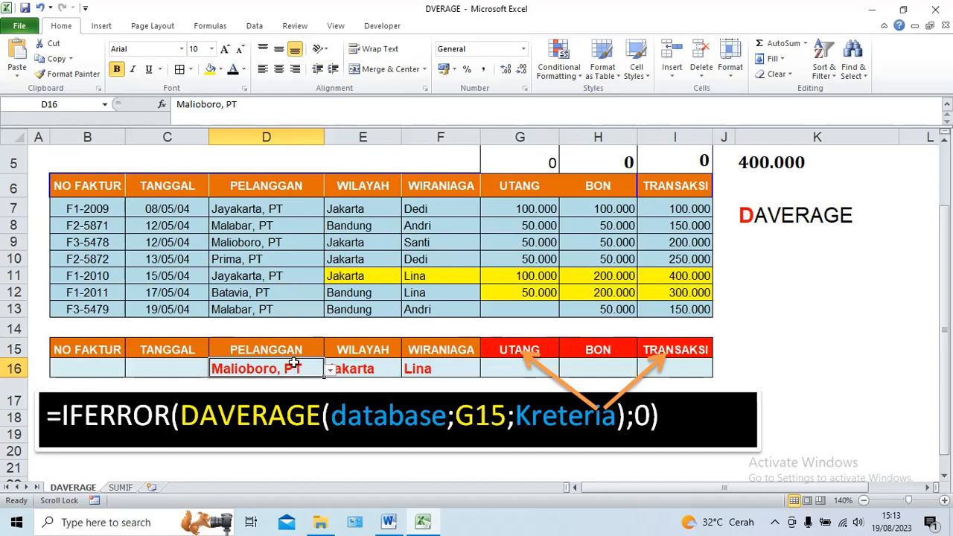
Set the PELANGGAN criterion in D16 to Jayakarta, PT and fill the matching cell D11 yellow.
{"action": "left_click", "coordinate": [329, 371]}
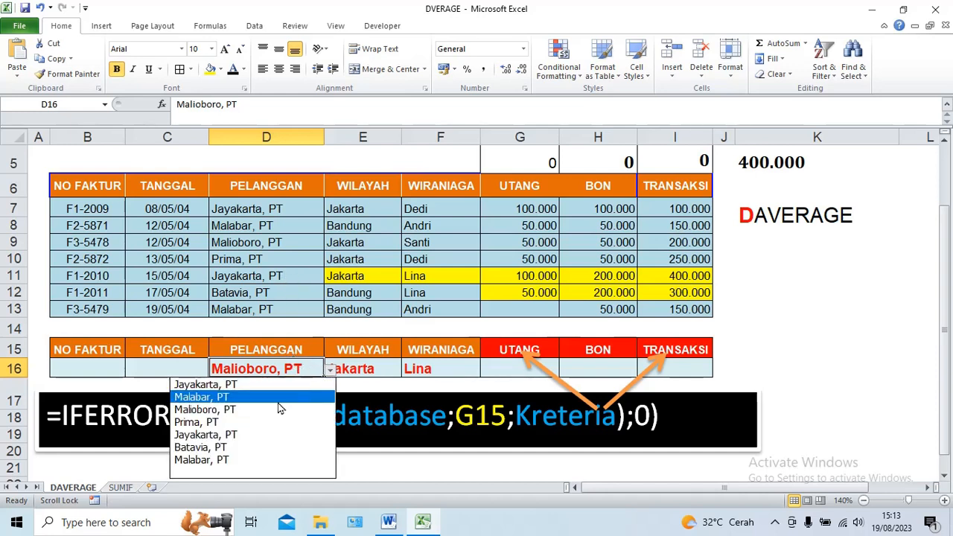
{"action": "left_click", "coordinate": [233, 435]}
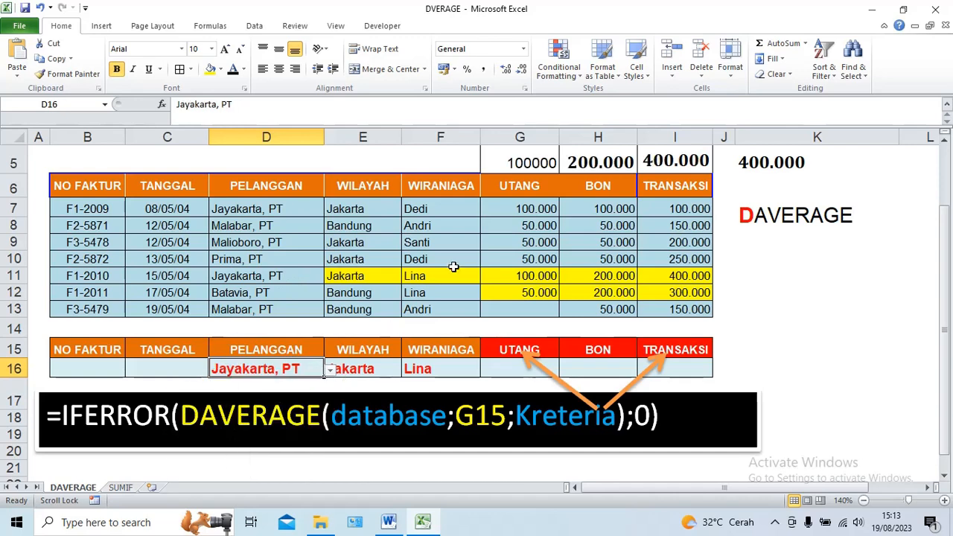
{"action": "left_click", "coordinate": [243, 279]}
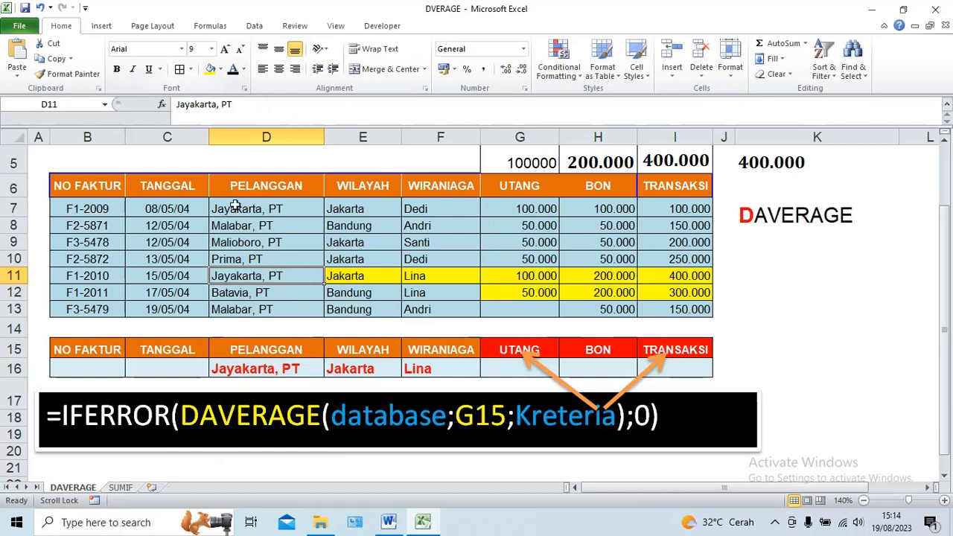
{"action": "left_click", "coordinate": [211, 68]}
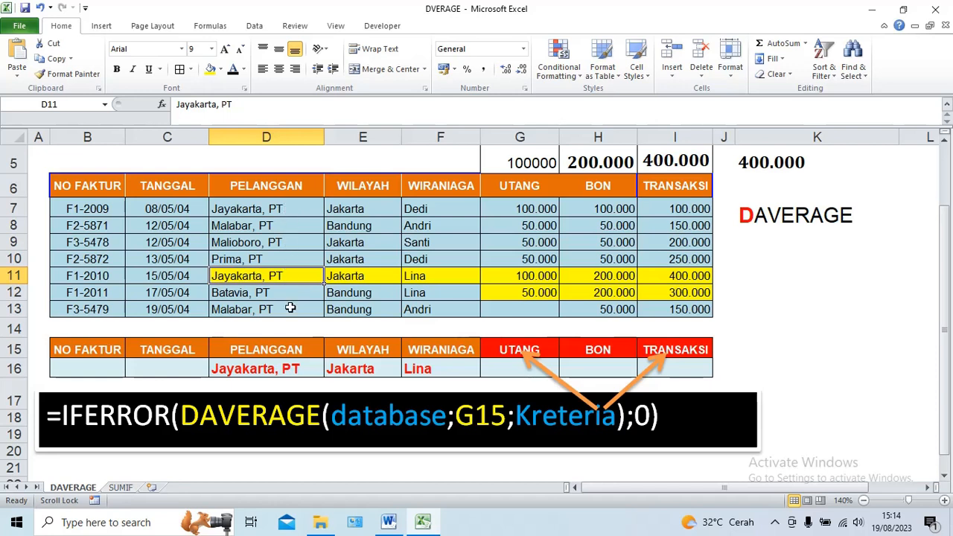
Set the TANGGAL criterion in C16 to 15/05/04 and fill the matching date cell C11 yellow.
{"action": "left_click", "coordinate": [167, 276]}
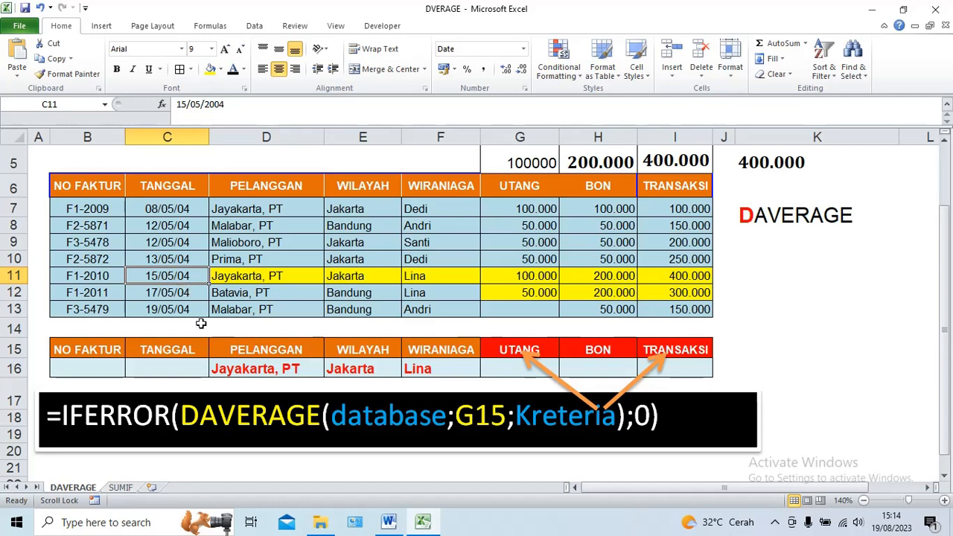
{"action": "left_click", "coordinate": [203, 369]}
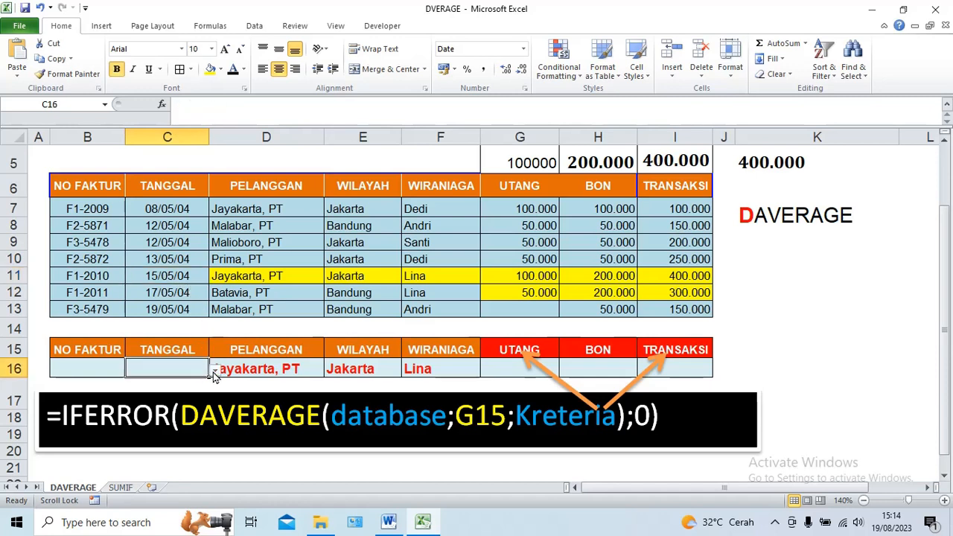
{"action": "left_click", "coordinate": [214, 369]}
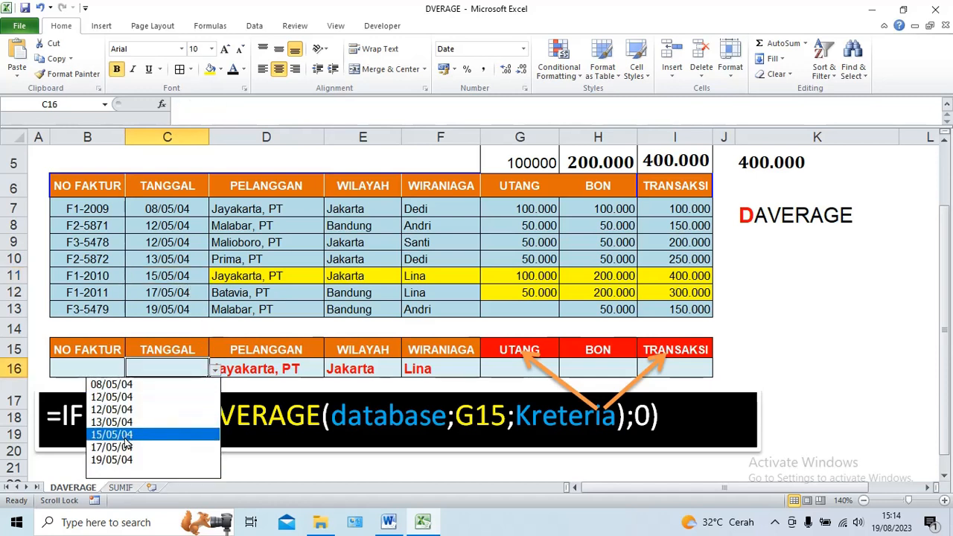
{"action": "left_click", "coordinate": [112, 434]}
{"action": "left_click", "coordinate": [149, 276]}
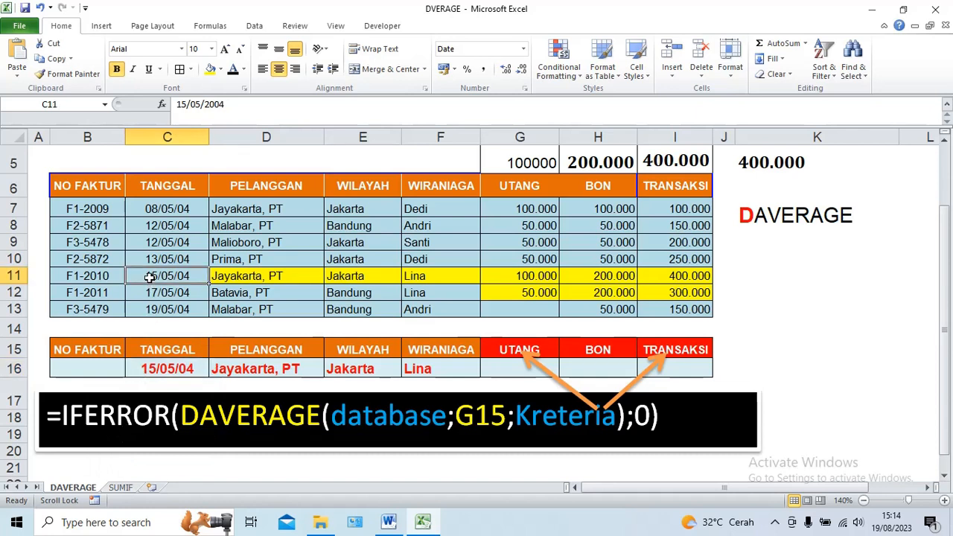
{"action": "left_click", "coordinate": [210, 69]}
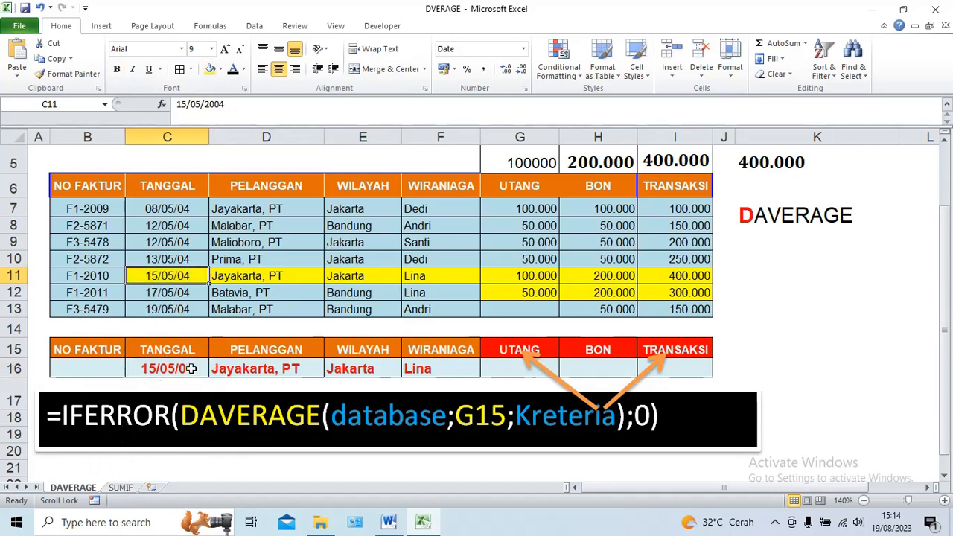
Set the TANGGAL criterion in C16 to 12/05/04 and inspect the AVERAGEIFS formula in K5 for comparison.
{"action": "left_click", "coordinate": [192, 368]}
{"action": "left_click", "coordinate": [214, 369]}
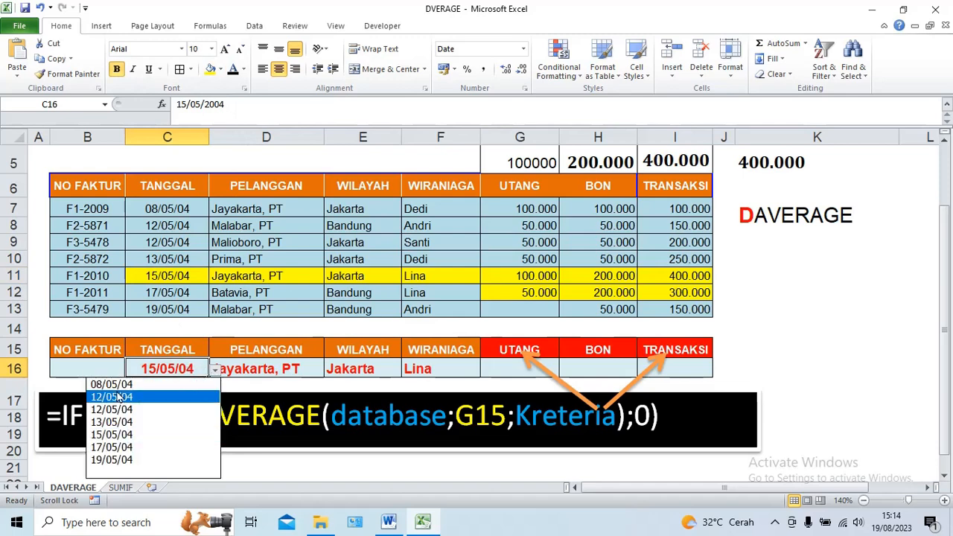
{"action": "left_click", "coordinate": [119, 396]}
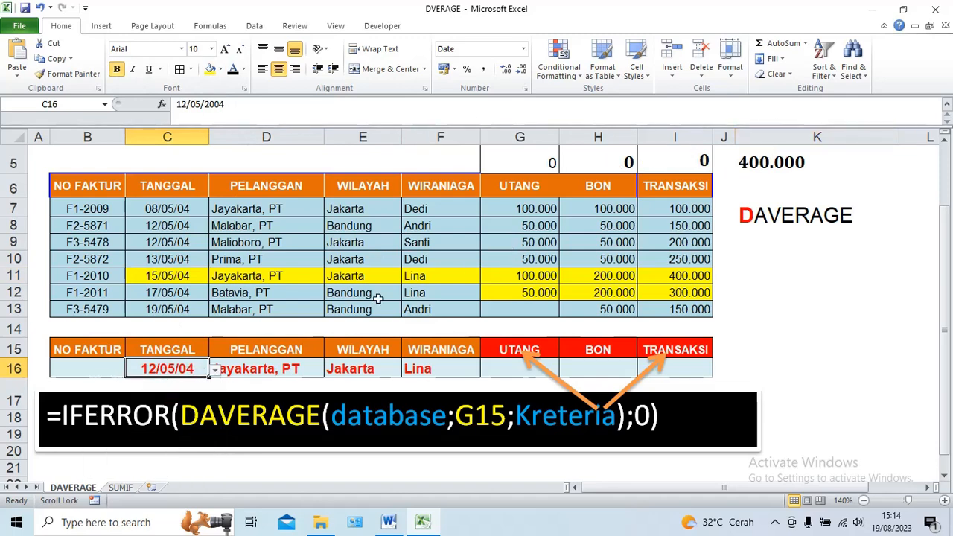
{"action": "double_click", "coordinate": [744, 164]}
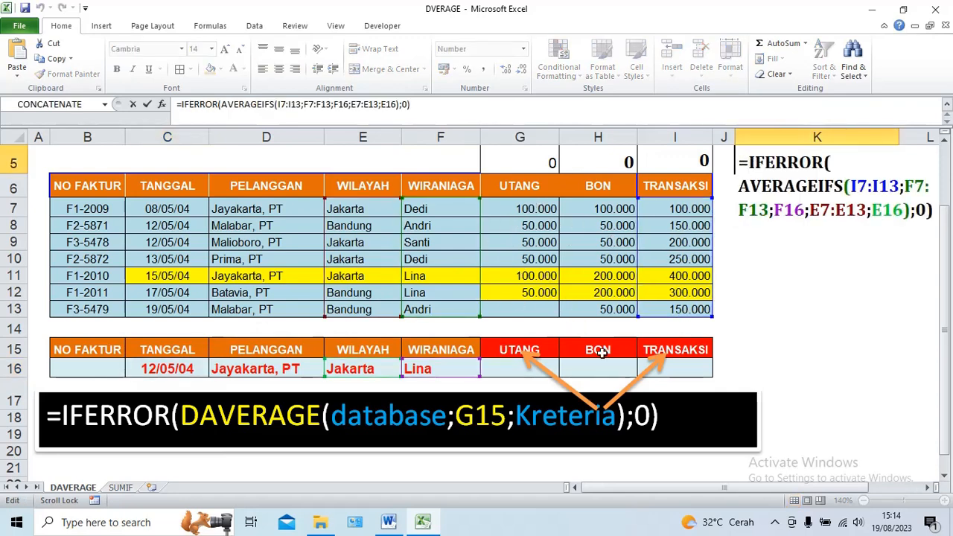
{"action": "left_click", "coordinate": [148, 104]}
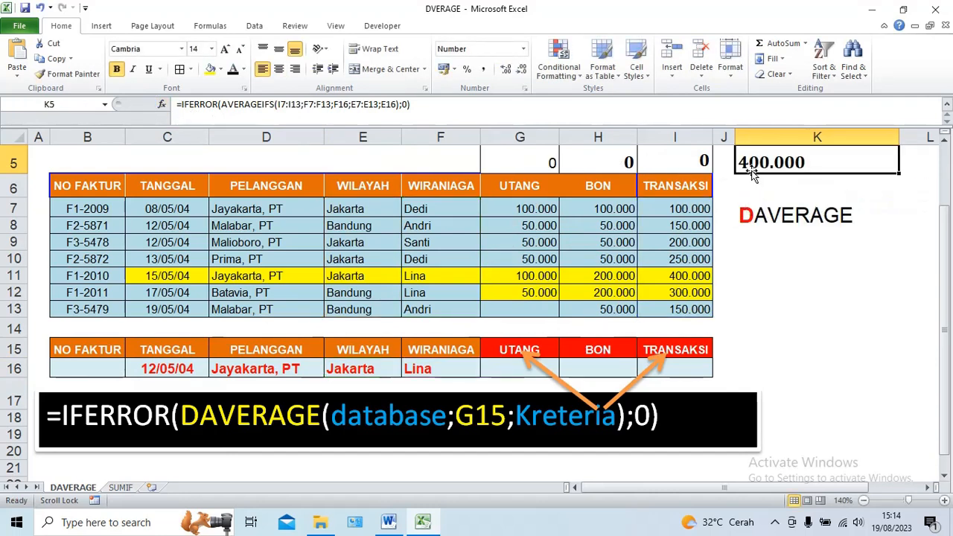
Clear the TANGGAL criterion in C16 and the PELANGGAN criterion in D16 by choosing the blank entry.
{"action": "left_click", "coordinate": [199, 371]}
{"action": "left_click", "coordinate": [215, 370]}
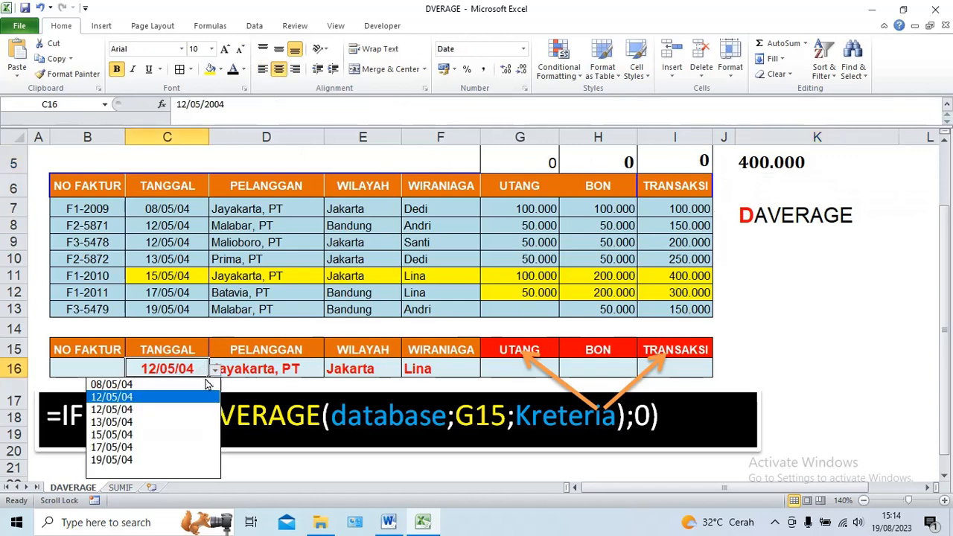
{"action": "left_click", "coordinate": [109, 472]}
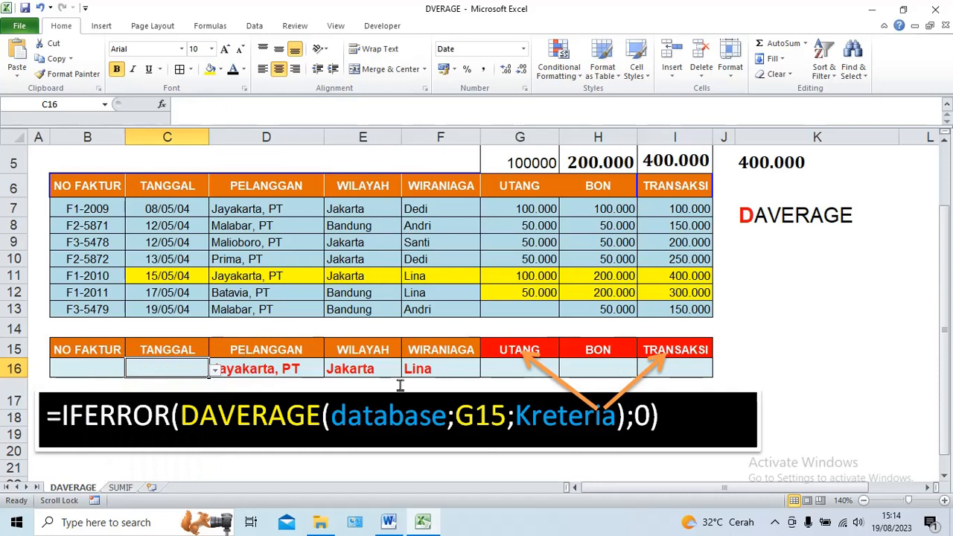
{"action": "left_click", "coordinate": [318, 369]}
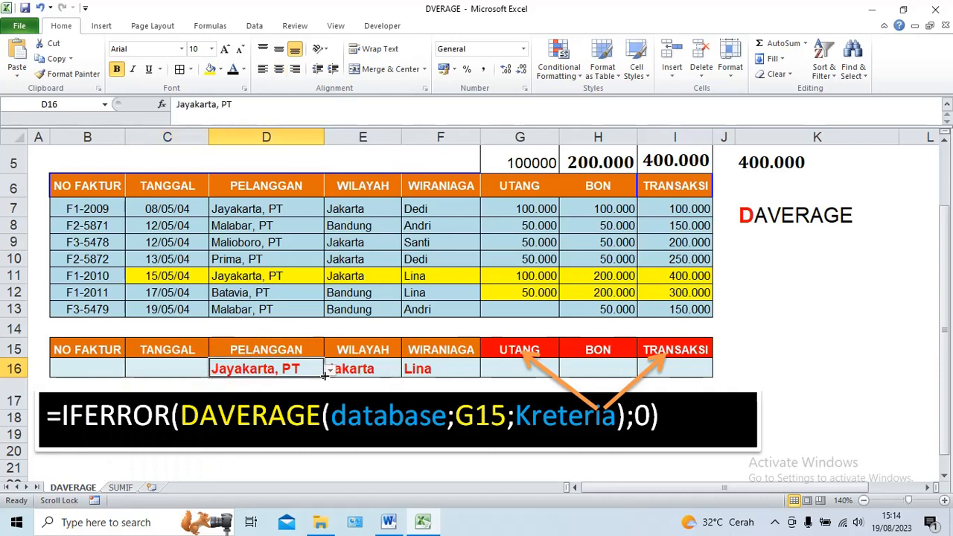
{"action": "left_click", "coordinate": [330, 370]}
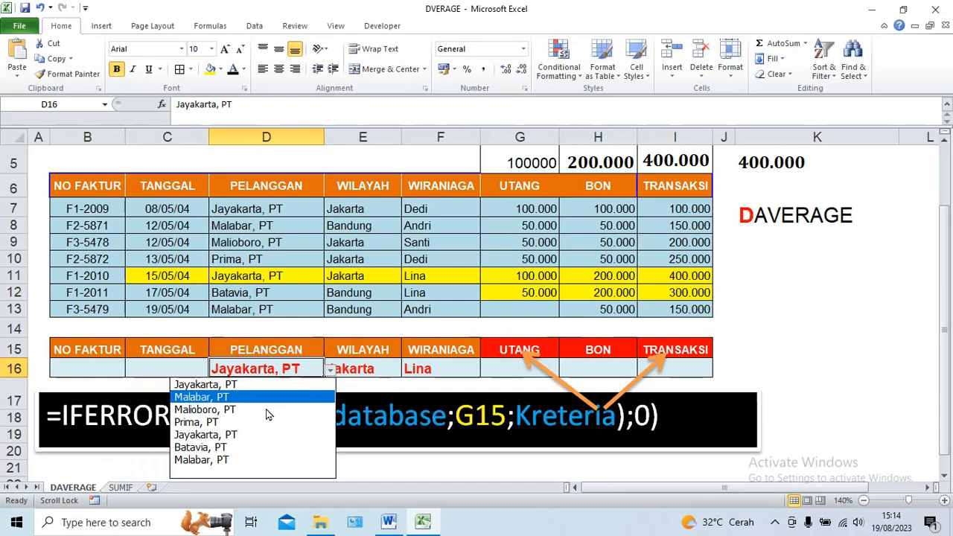
{"action": "left_click", "coordinate": [209, 474]}
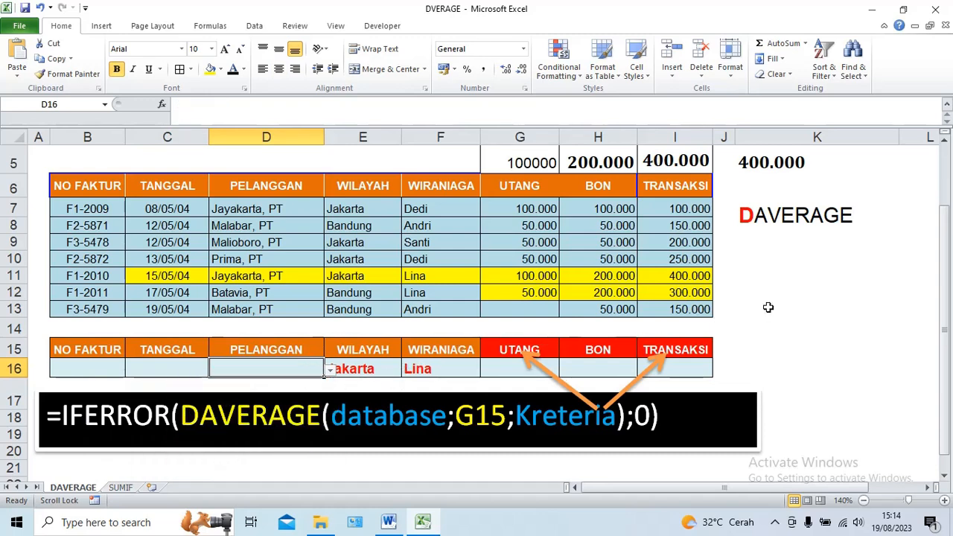
Review the database argument in the formula text box and select the matching DATABASE range B6:I13.
{"action": "scroll", "coordinate": [576, 219], "scroll_direction": "up", "scroll_amount": 2}
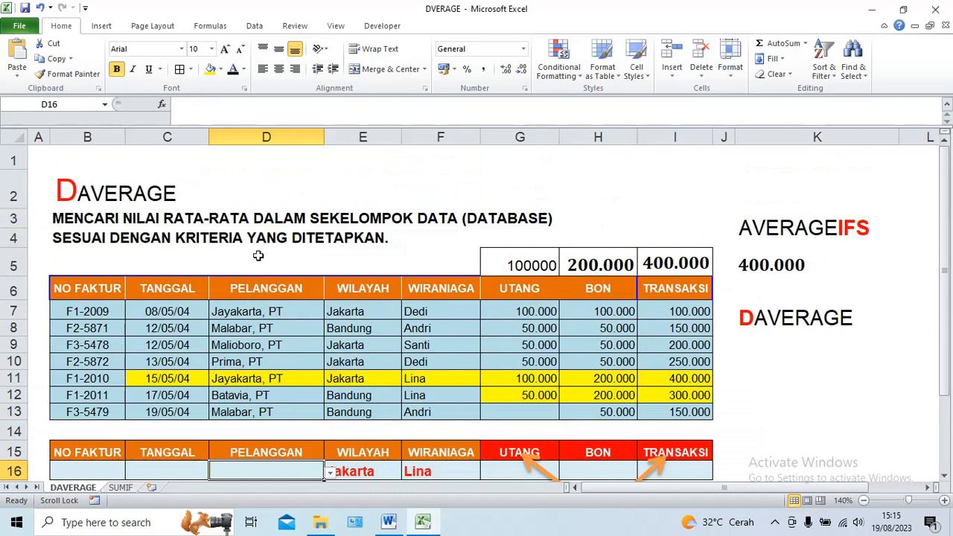
{"action": "scroll", "coordinate": [258, 256], "scroll_direction": "down", "scroll_amount": 1}
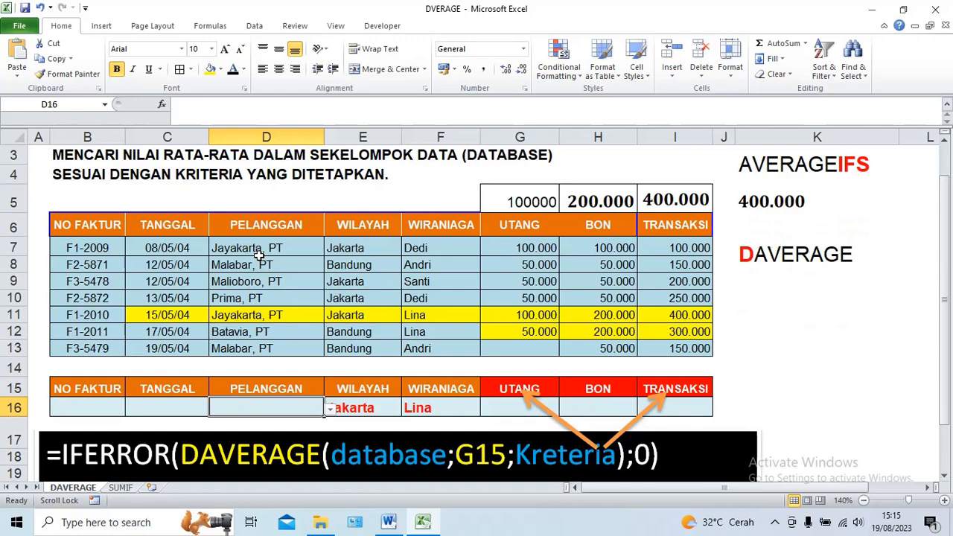
{"action": "scroll", "coordinate": [201, 275], "scroll_direction": "down", "scroll_amount": 1}
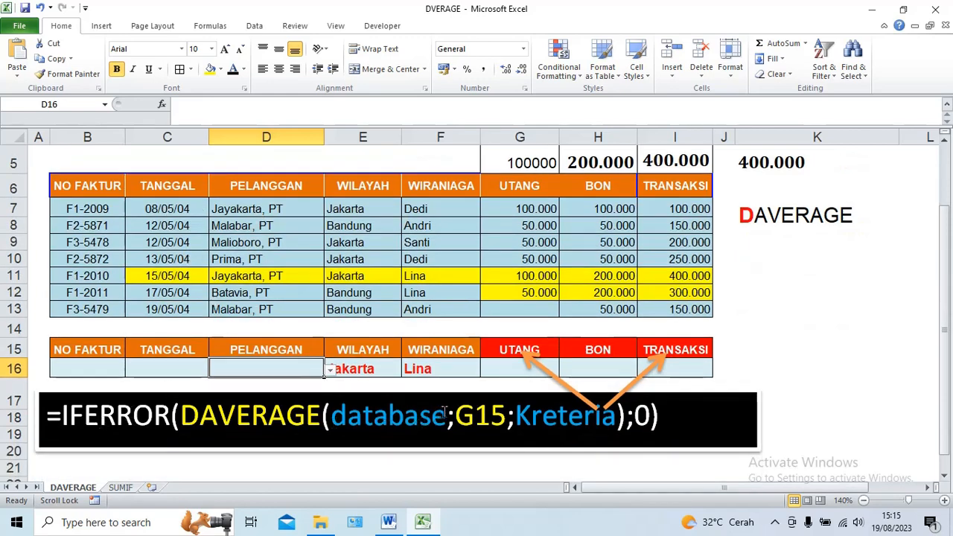
{"action": "left_click_drag", "start_coordinate": [444, 414], "coordinate": [344, 417]}
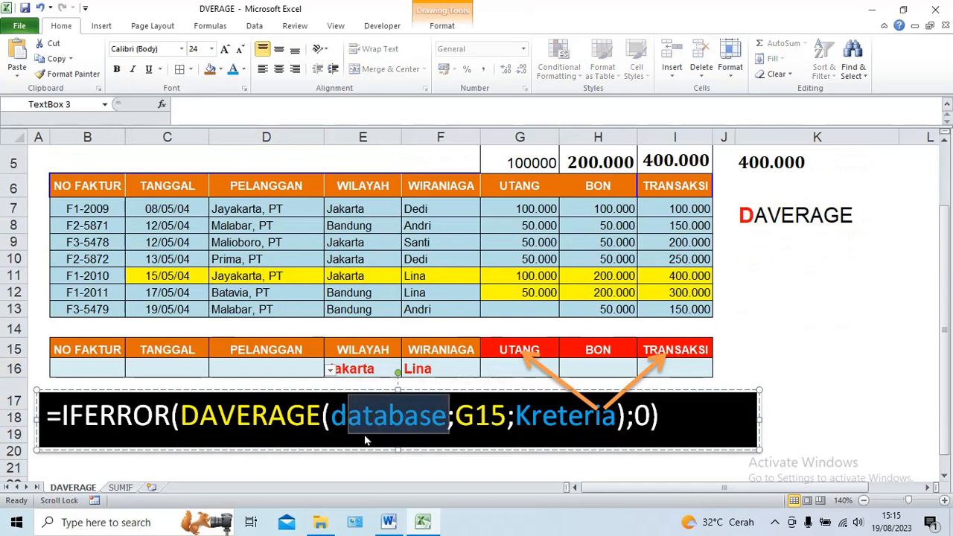
{"action": "left_click", "coordinate": [76, 192]}
{"action": "left_click_drag", "start_coordinate": [76, 191], "coordinate": [662, 306]}
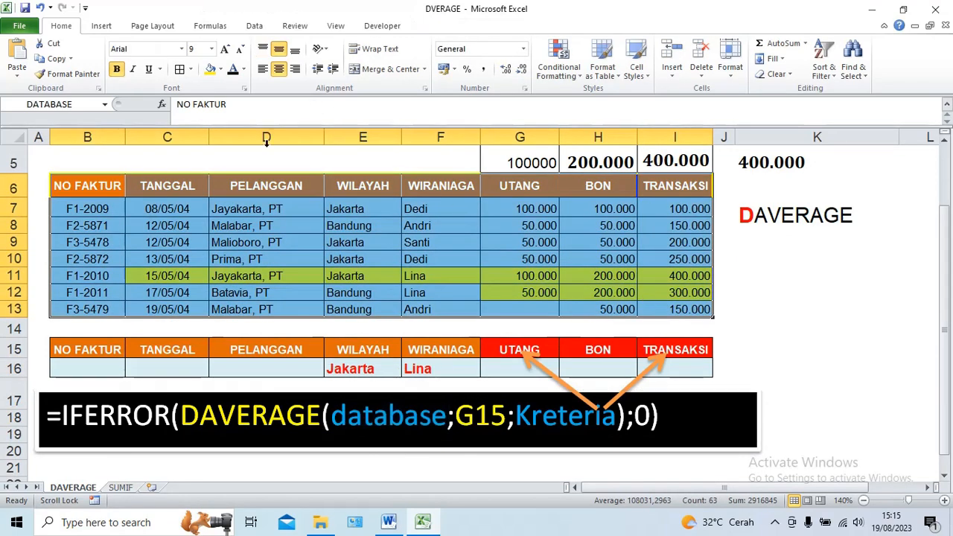
Restore the light blue fill on all database records, cells B7:I13.
{"action": "left_click", "coordinate": [80, 207]}
{"action": "left_click_drag", "start_coordinate": [80, 207], "coordinate": [661, 308]}
{"action": "left_click", "coordinate": [221, 69]}
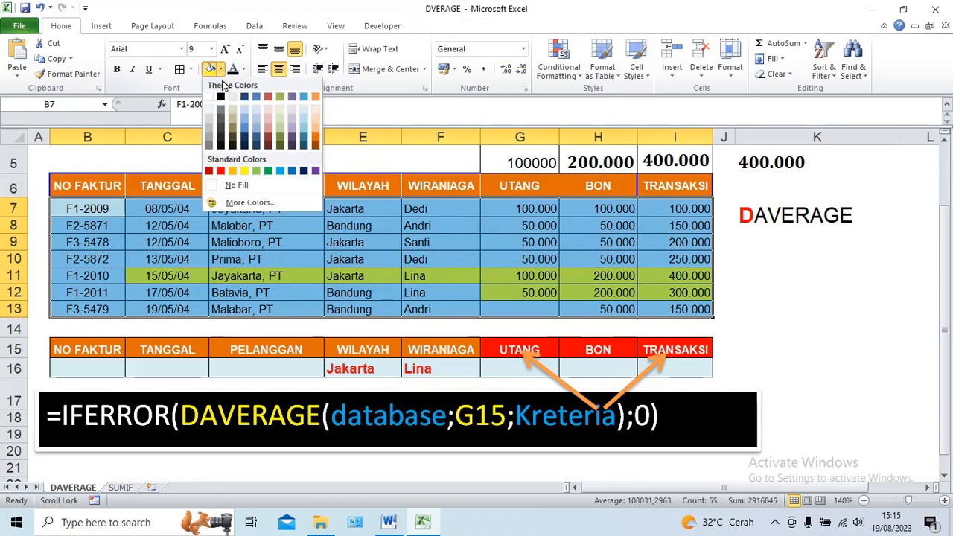
{"action": "left_click", "coordinate": [305, 124]}
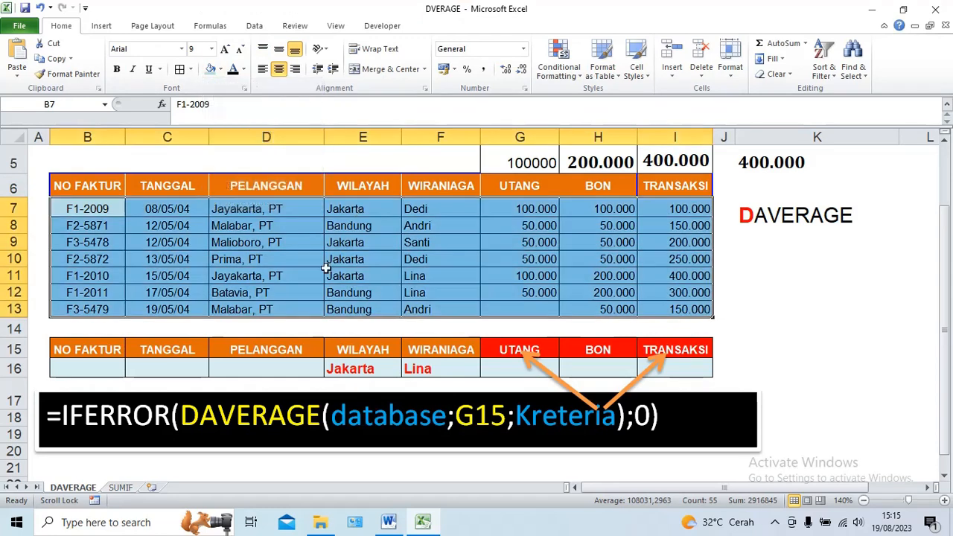
Review the KRETERIA range B15:I16, the UTANG header in G15 and the Kreteria argument in the formula text box.
{"action": "left_click_drag", "start_coordinate": [72, 342], "coordinate": [655, 365]}
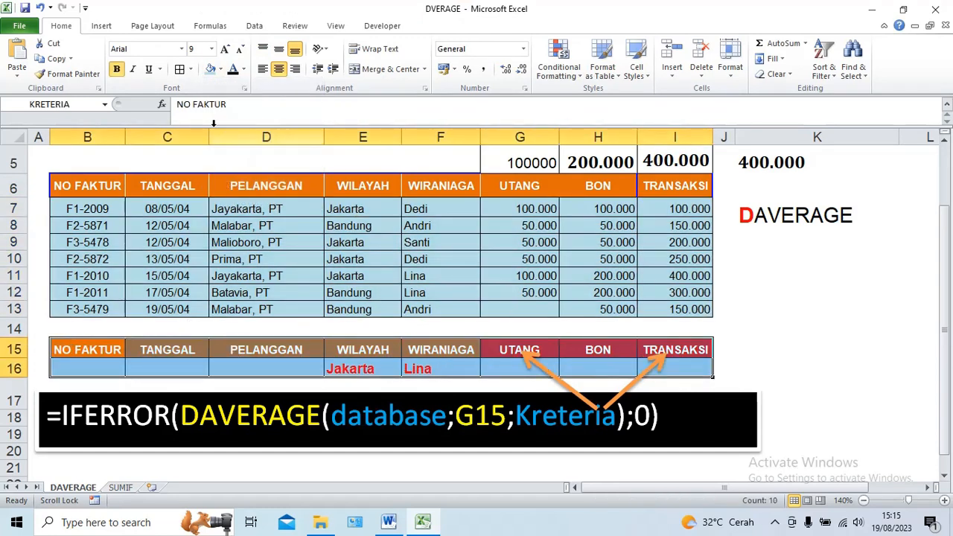
{"action": "left_click", "coordinate": [310, 247]}
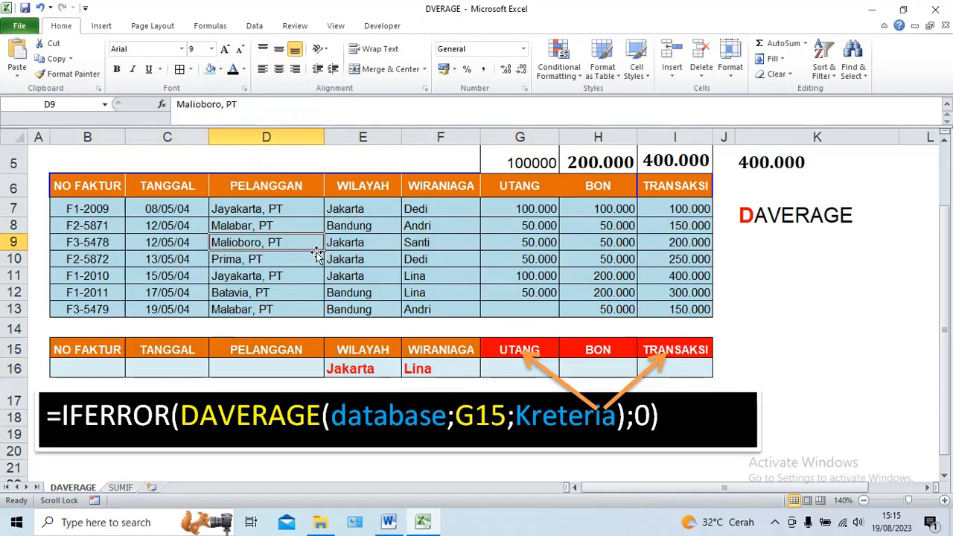
{"action": "left_click", "coordinate": [497, 346]}
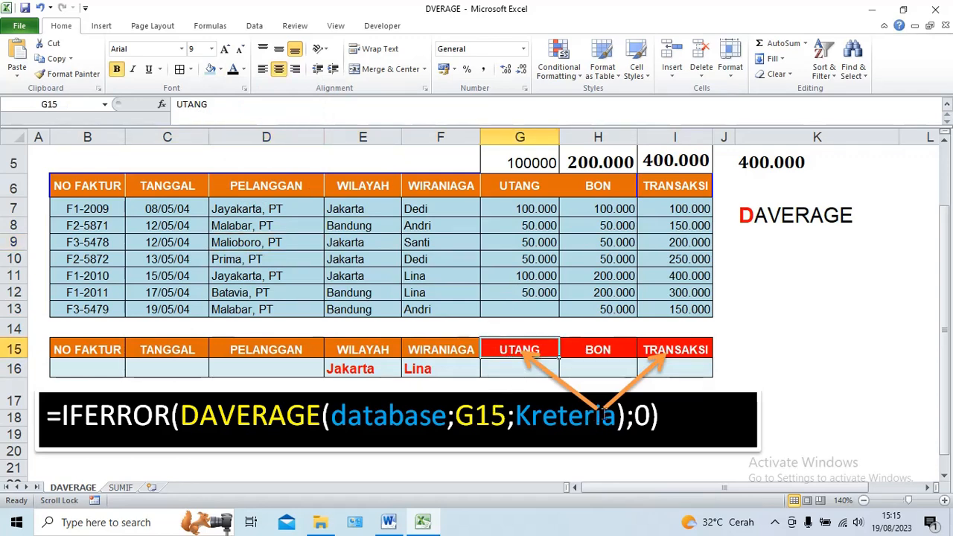
{"action": "left_click", "coordinate": [600, 409]}
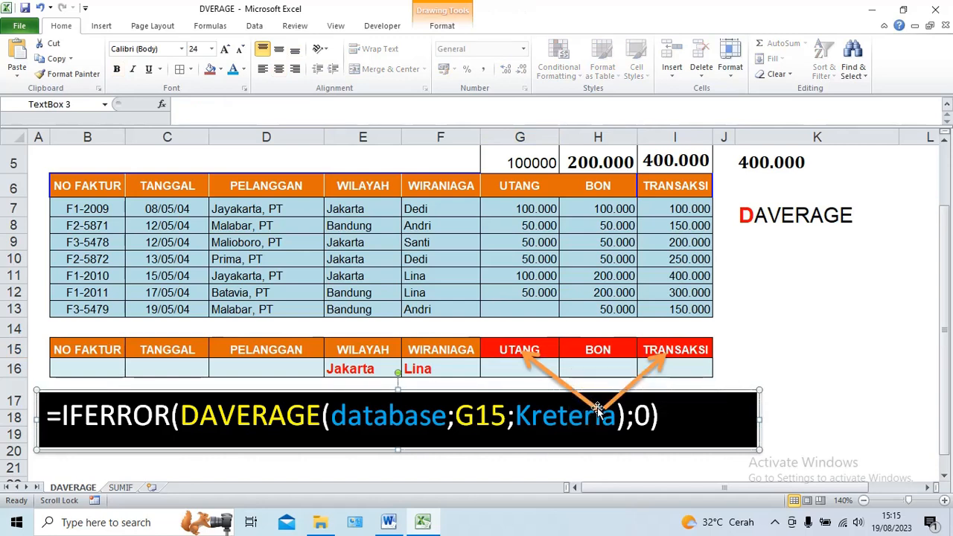
{"action": "double_click", "coordinate": [590, 412]}
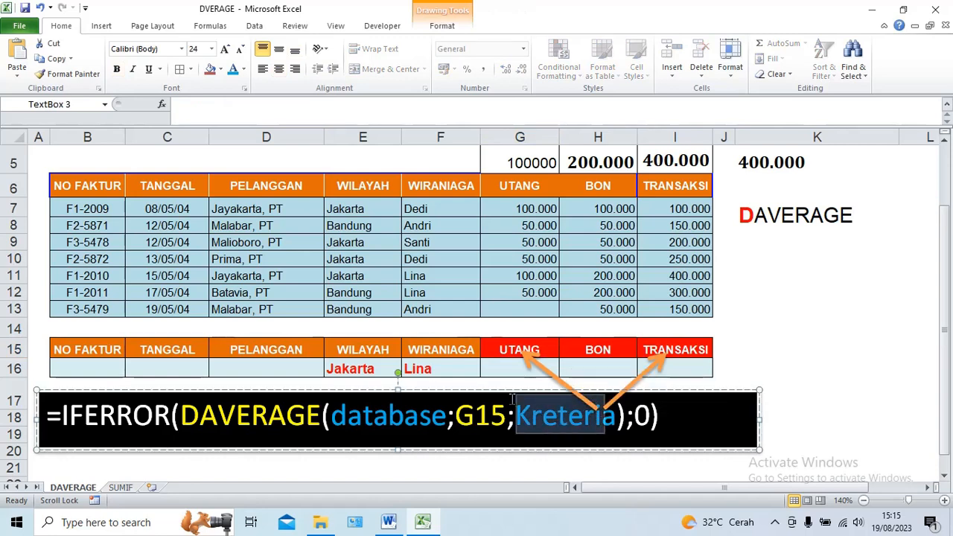
{"action": "left_click", "coordinate": [633, 413]}
Reposition both arrows to run from G15 in the formula text box to the UTANG and TRANSAKSI headers, then select results G5:I5.
{"action": "left_click_drag", "start_coordinate": [558, 379], "coordinate": [527, 351]}
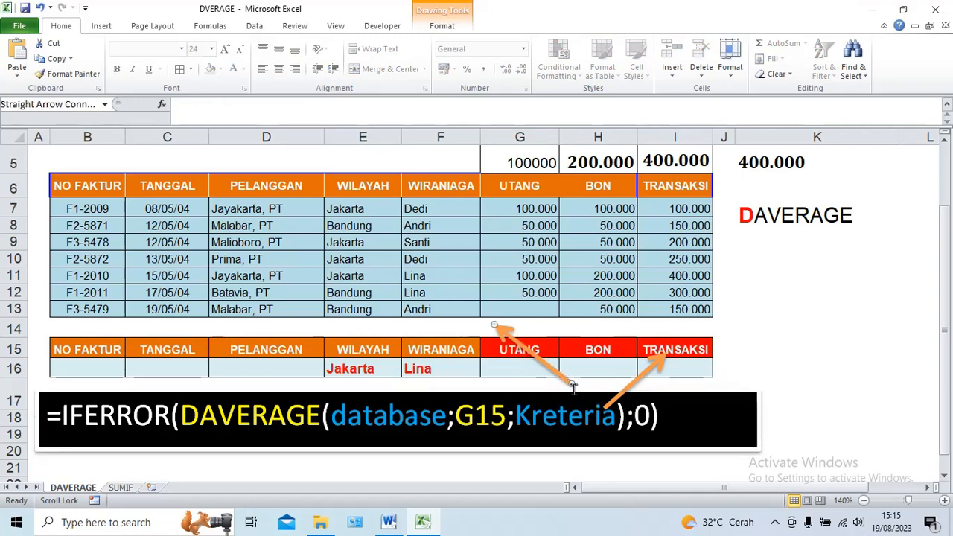
{"action": "left_click_drag", "start_coordinate": [570, 382], "coordinate": [487, 417]}
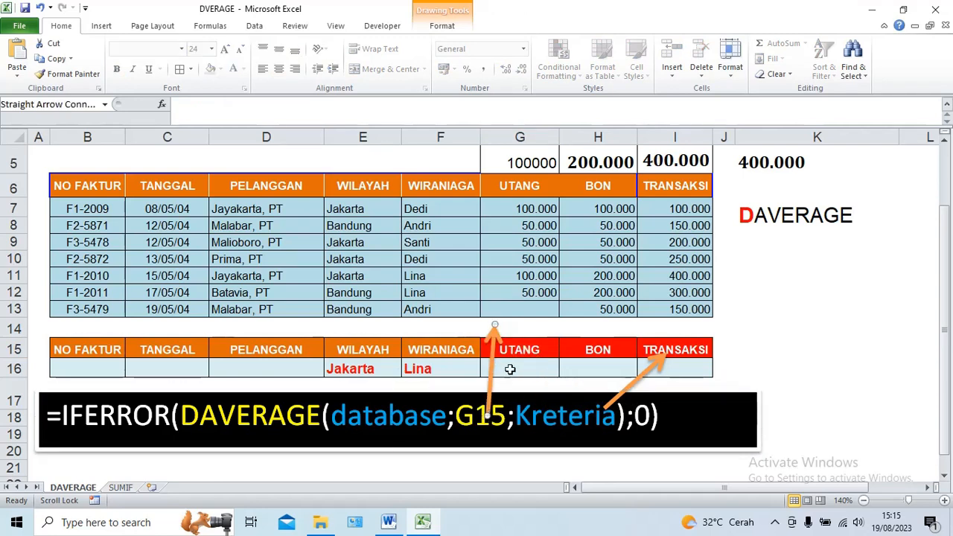
{"action": "left_click_drag", "start_coordinate": [496, 322], "coordinate": [521, 349]}
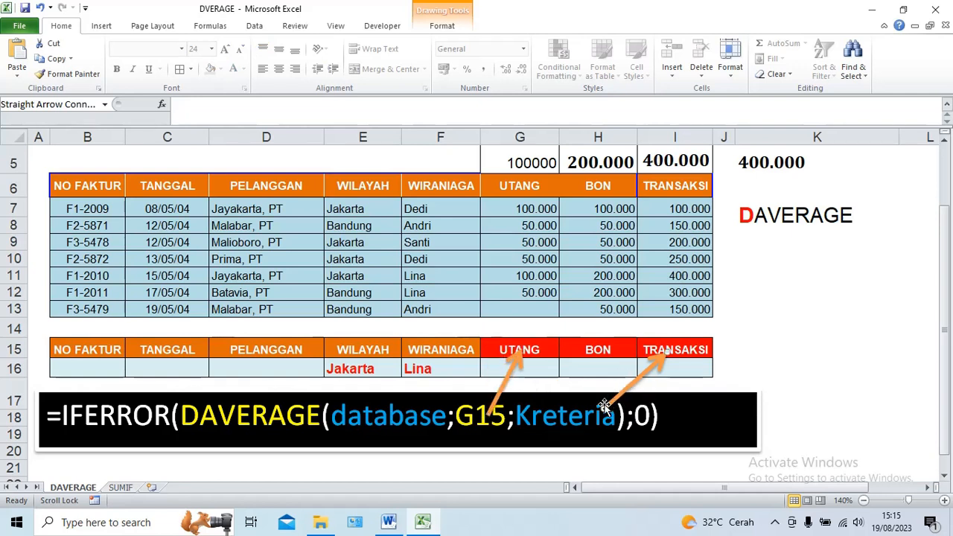
{"action": "left_click_drag", "start_coordinate": [606, 408], "coordinate": [492, 411]}
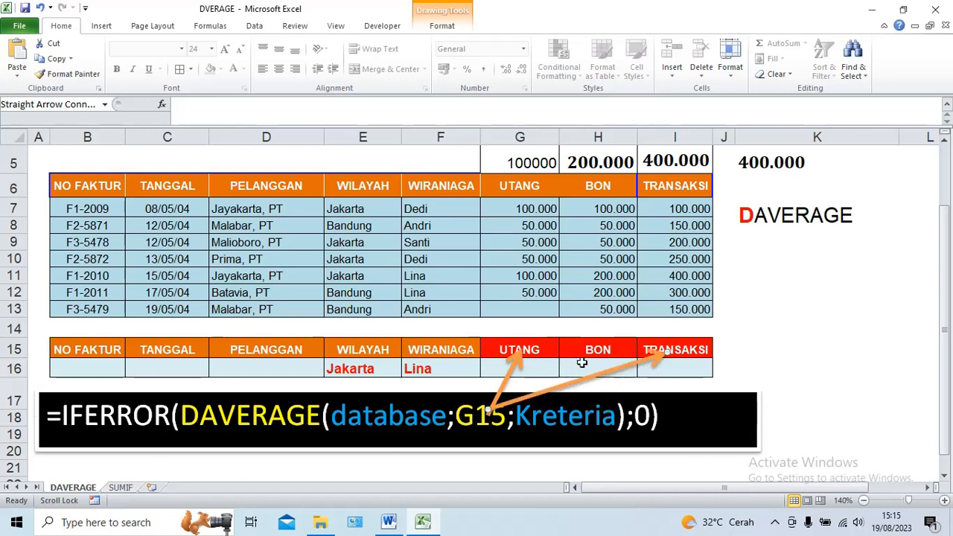
{"action": "left_click", "coordinate": [588, 357]}
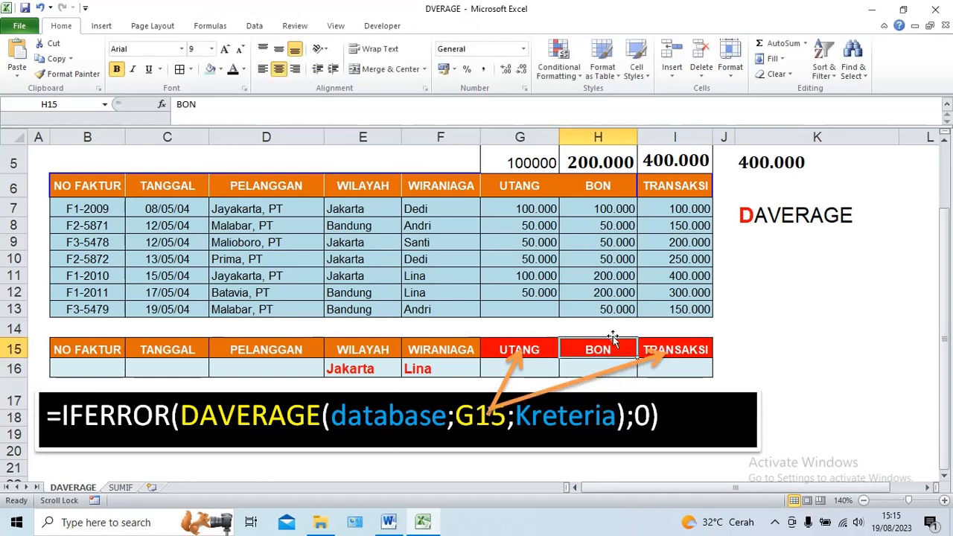
{"action": "left_click_drag", "start_coordinate": [525, 165], "coordinate": [675, 162]}
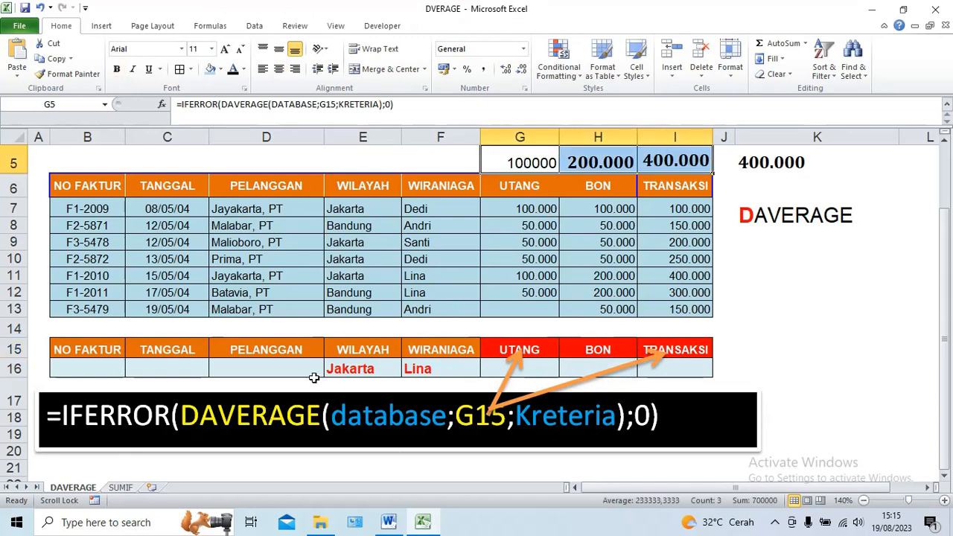
Insert a blank column before the PELANGGAN column and select its header cell D6.
{"action": "left_click", "coordinate": [235, 128]}
{"action": "right_click", "coordinate": [235, 131]}
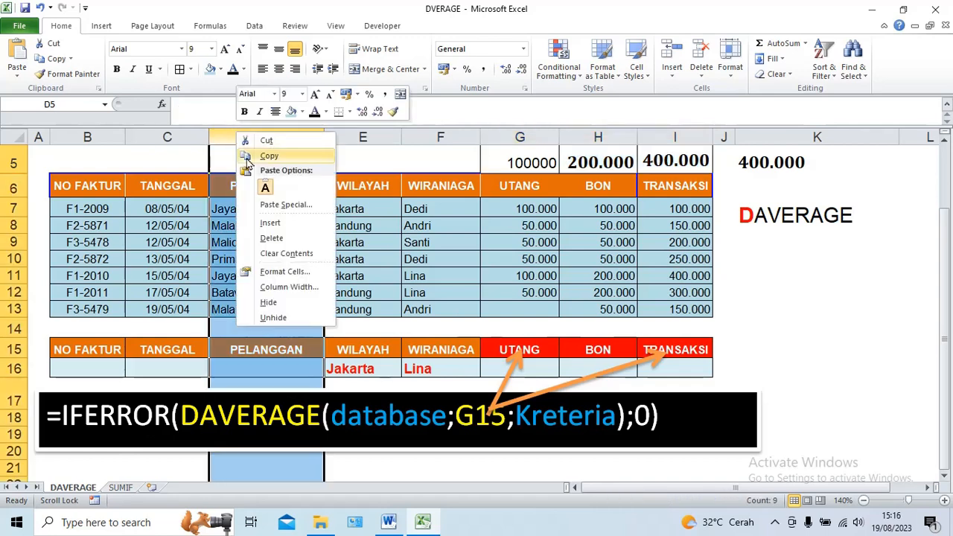
{"action": "left_click", "coordinate": [272, 224]}
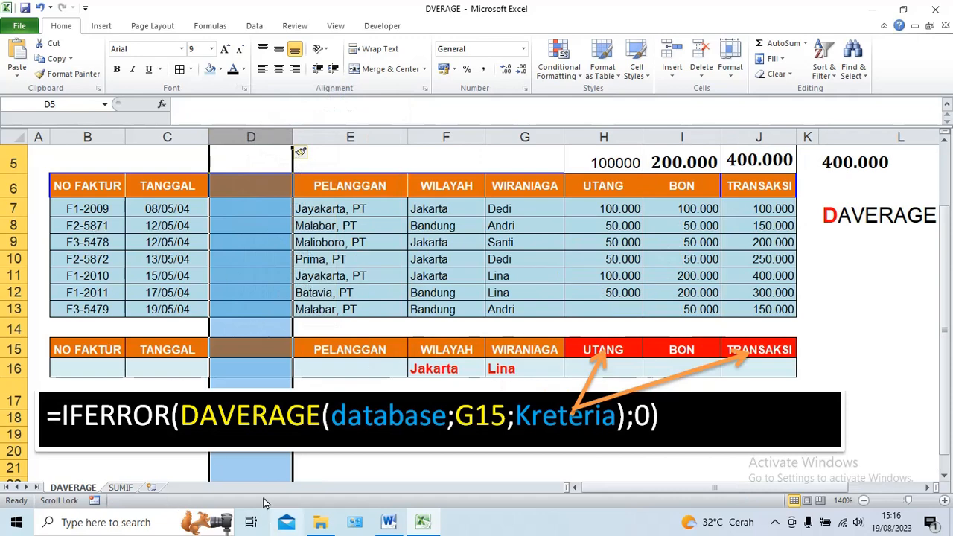
{"action": "left_click", "coordinate": [241, 181]}
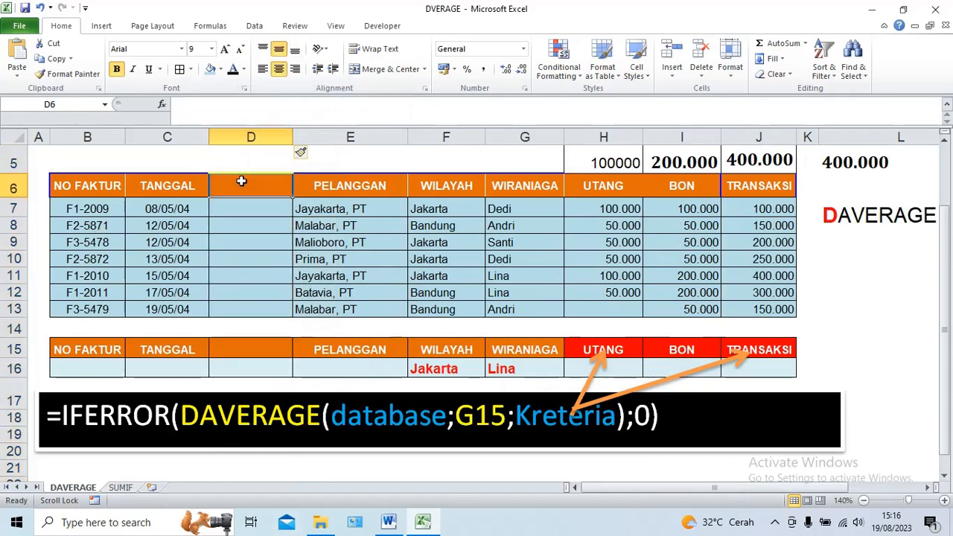
Title the new column KOTA in both the database header D6 and the criteria header D15.
{"action": "left_click", "coordinate": [243, 351]}
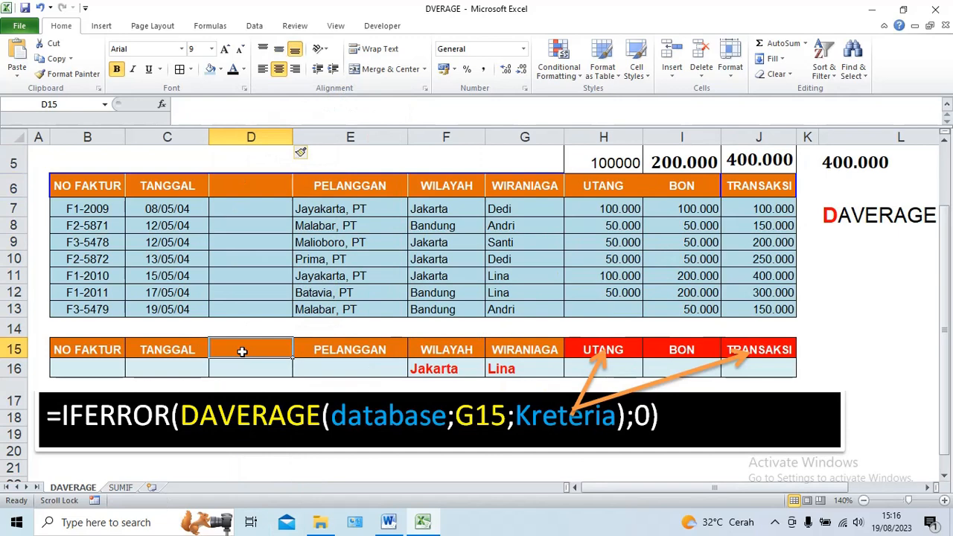
{"action": "left_click", "coordinate": [239, 188]}
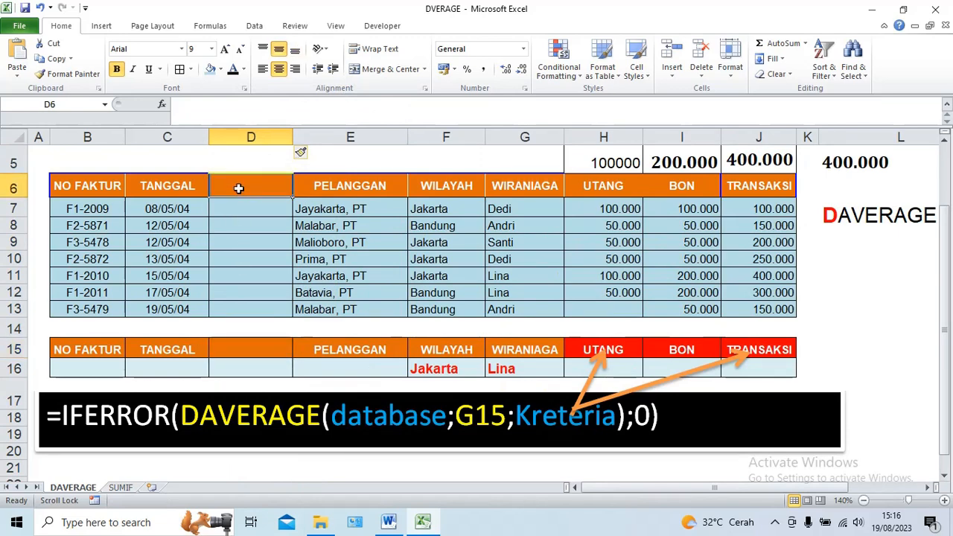
{"action": "type", "text": "KOTA"}
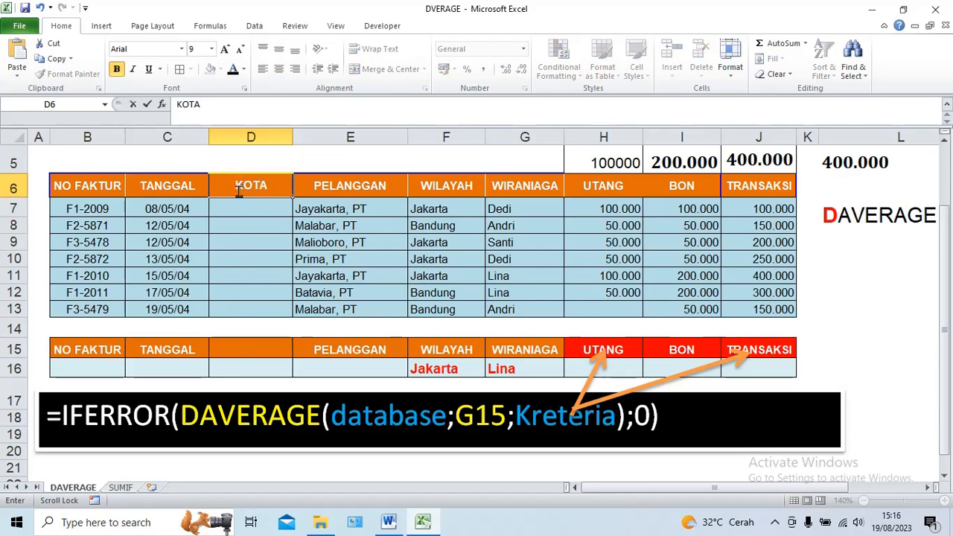
{"action": "left_click", "coordinate": [246, 355]}
{"action": "type", "text": "K"}
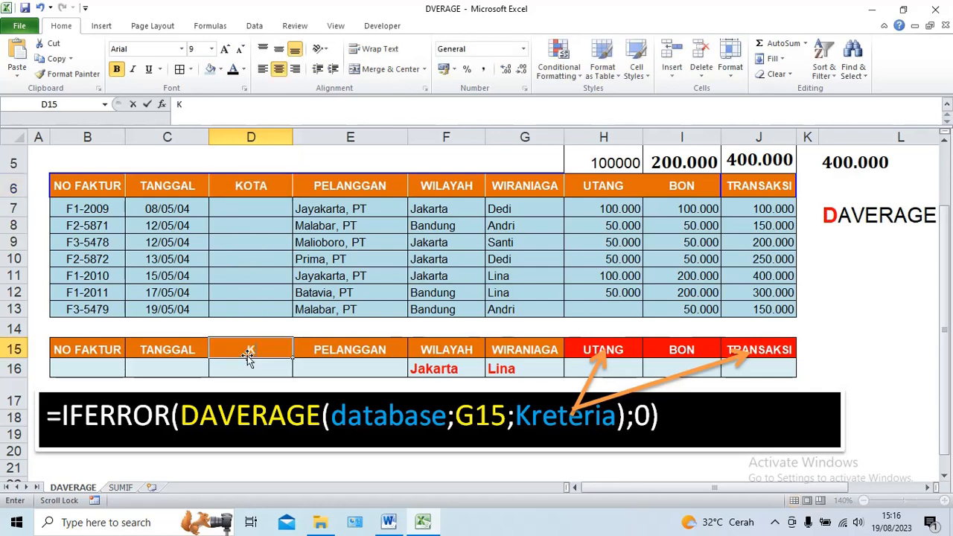
{"action": "type", "text": "OTA"}
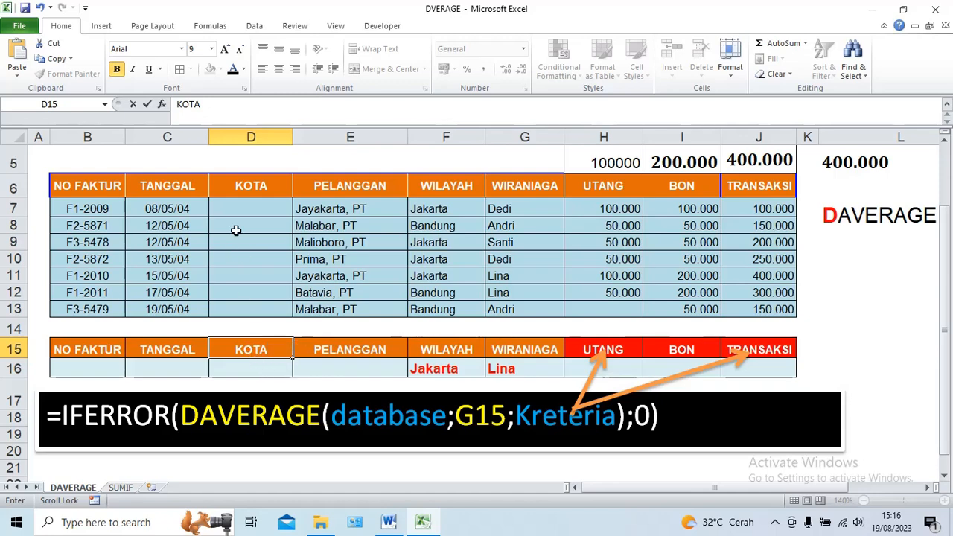
Enter KOTA1 in D7 and fill the series down the KOTA column through D13.
{"action": "left_click", "coordinate": [232, 368]}
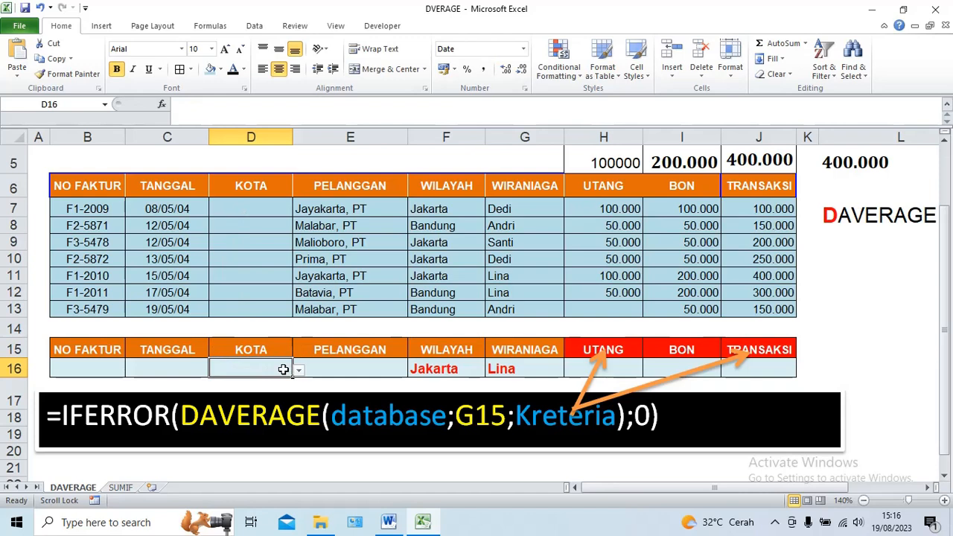
{"action": "left_click", "coordinate": [244, 209]}
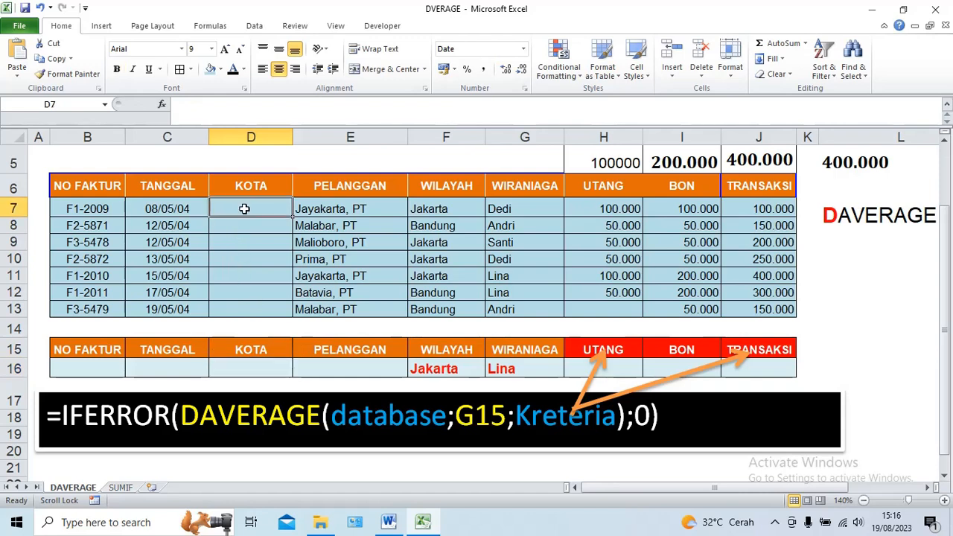
{"action": "type", "text": "KOTA"}
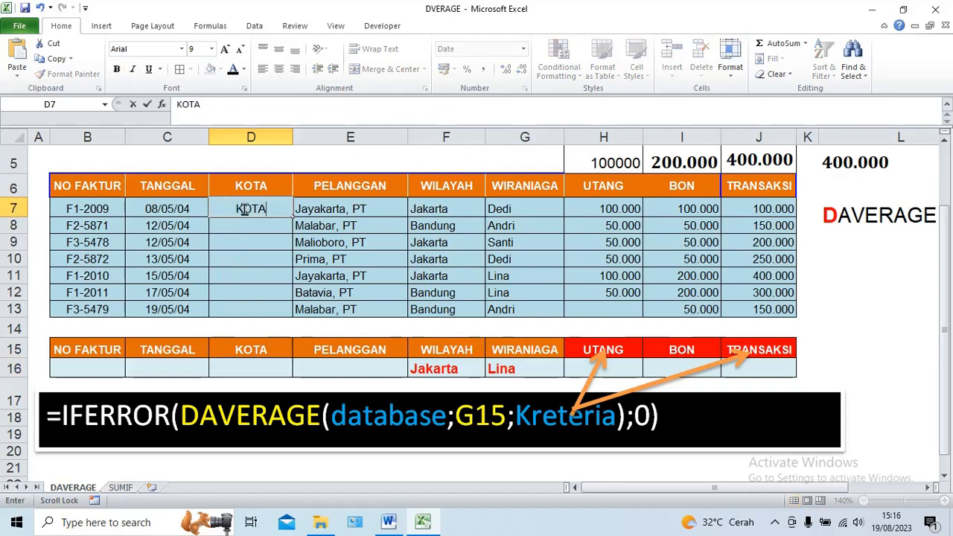
{"action": "type", "text": "1"}
{"action": "left_click", "coordinate": [240, 239]}
{"action": "left_click", "coordinate": [268, 208]}
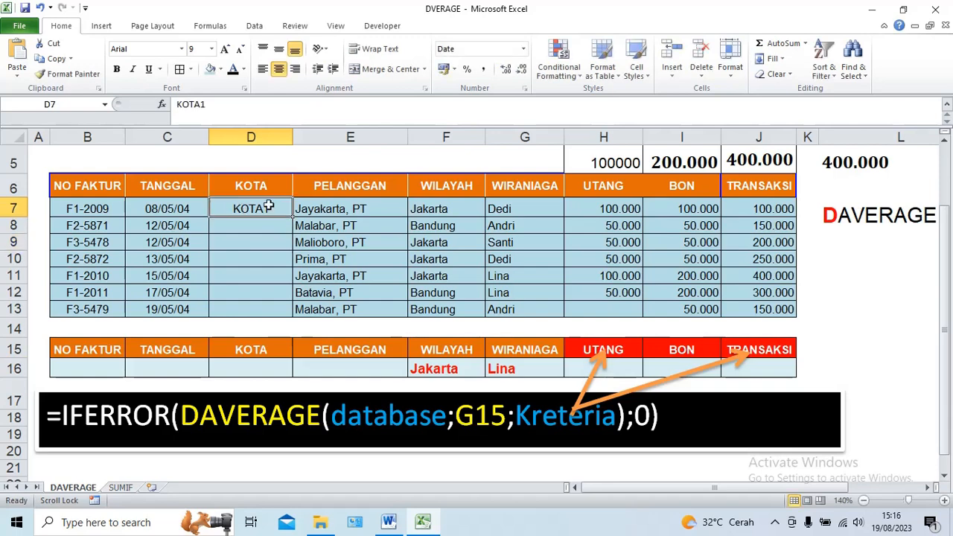
{"action": "left_click_drag", "start_coordinate": [292, 214], "coordinate": [287, 318]}
Change the list validation source of criteria cell D16 to =$D$7:$D$14 and choose KOTA1 from its list.
{"action": "left_click", "coordinate": [265, 365]}
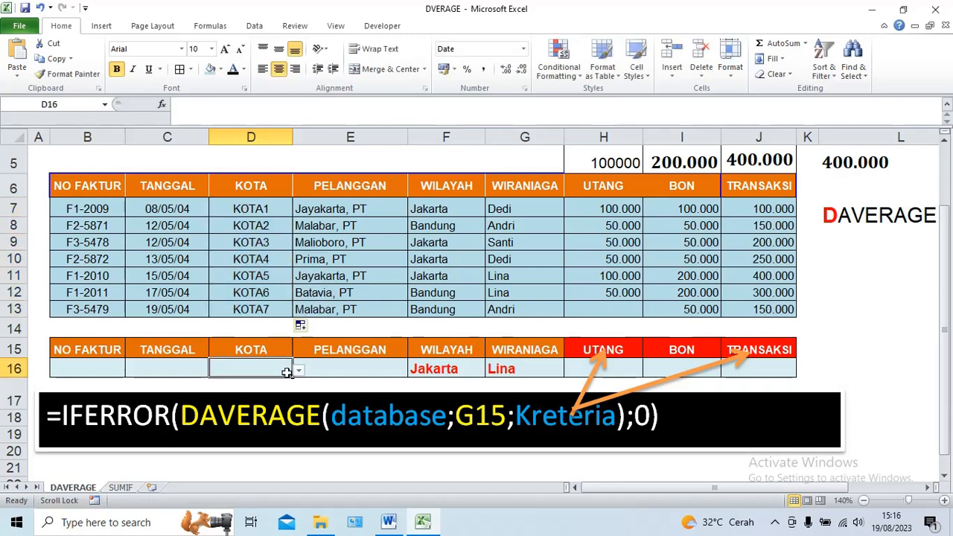
{"action": "left_click", "coordinate": [298, 370]}
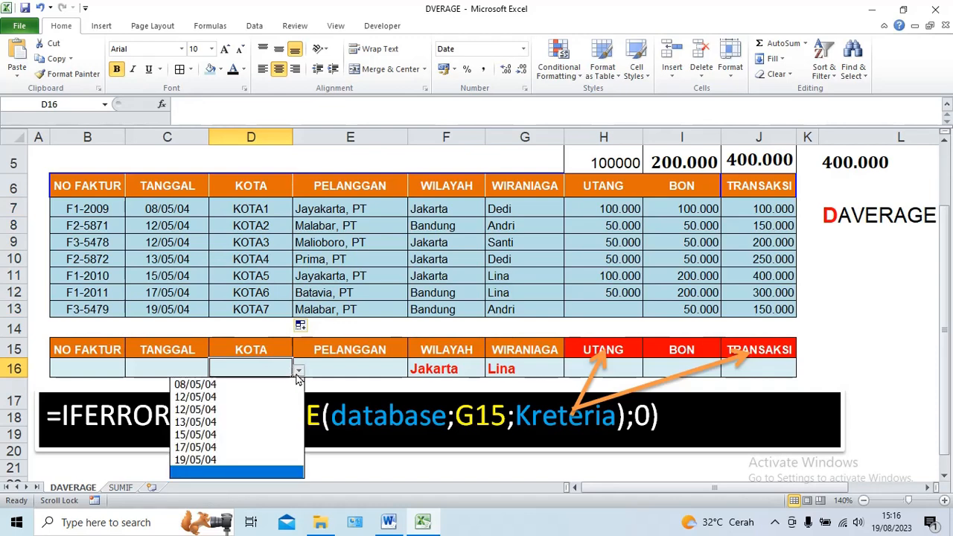
{"action": "left_click", "coordinate": [268, 368]}
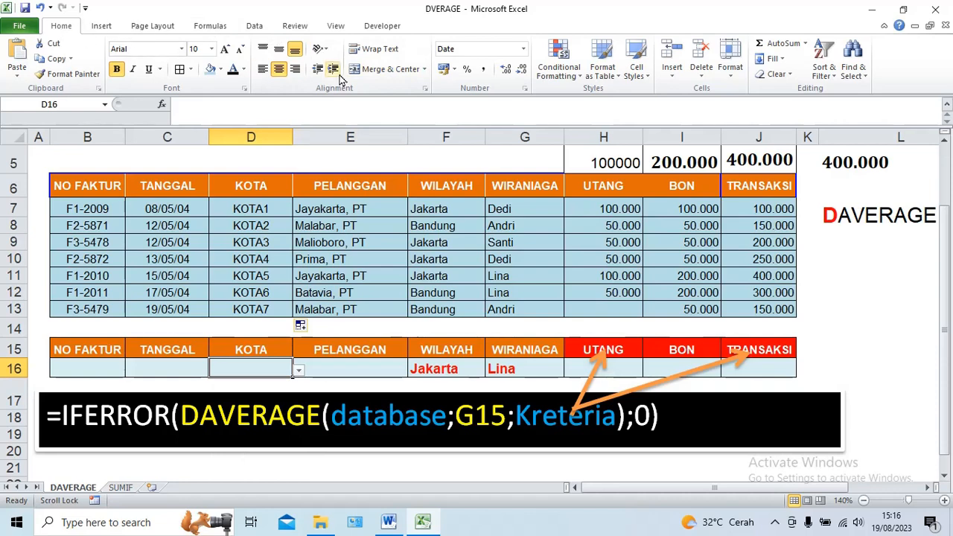
{"action": "left_click", "coordinate": [258, 26]}
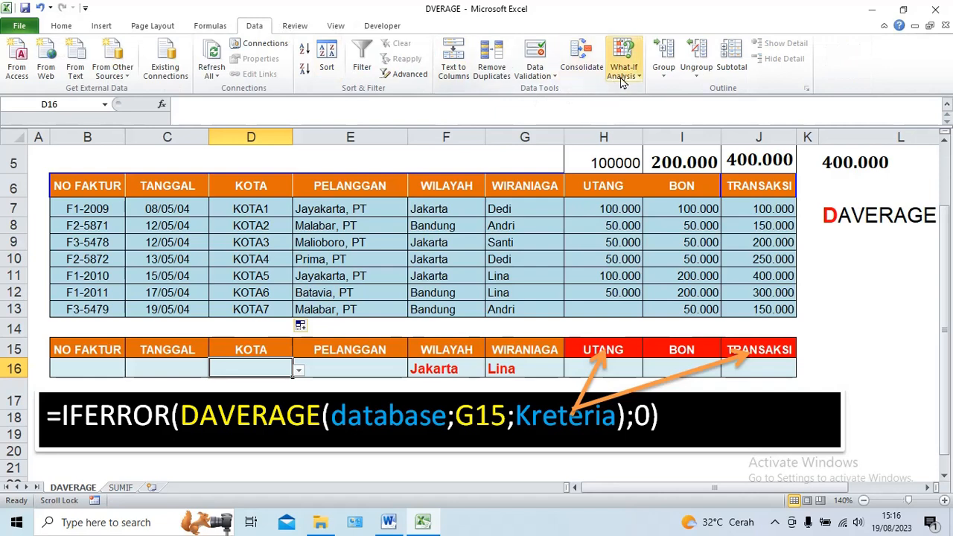
{"action": "left_click", "coordinate": [554, 77]}
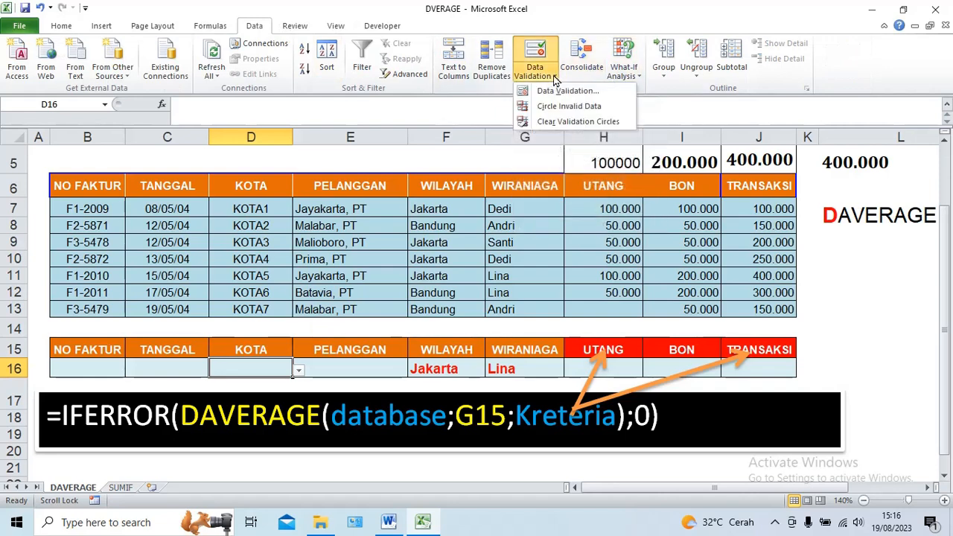
{"action": "left_click", "coordinate": [555, 91]}
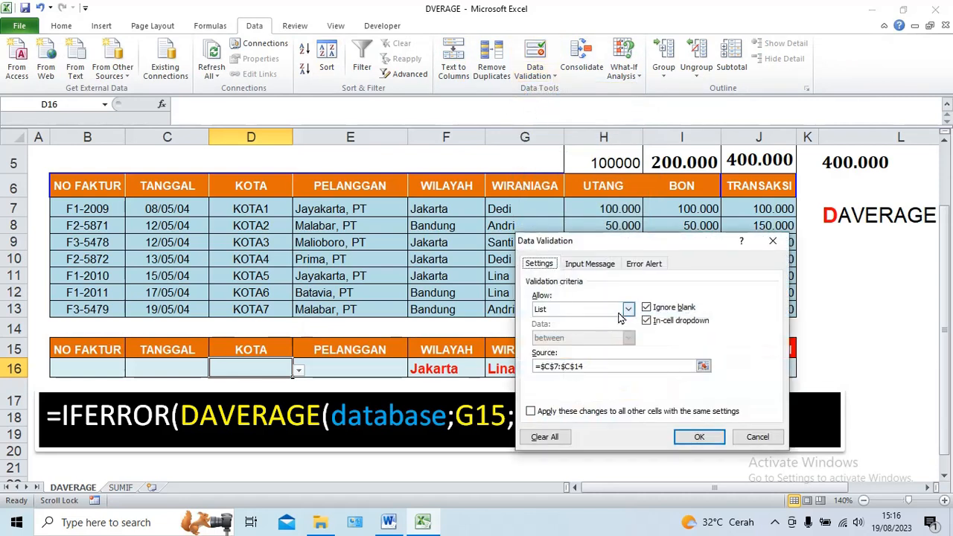
{"action": "left_click", "coordinate": [609, 366]}
{"action": "left_click_drag", "start_coordinate": [609, 365], "coordinate": [533, 366]}
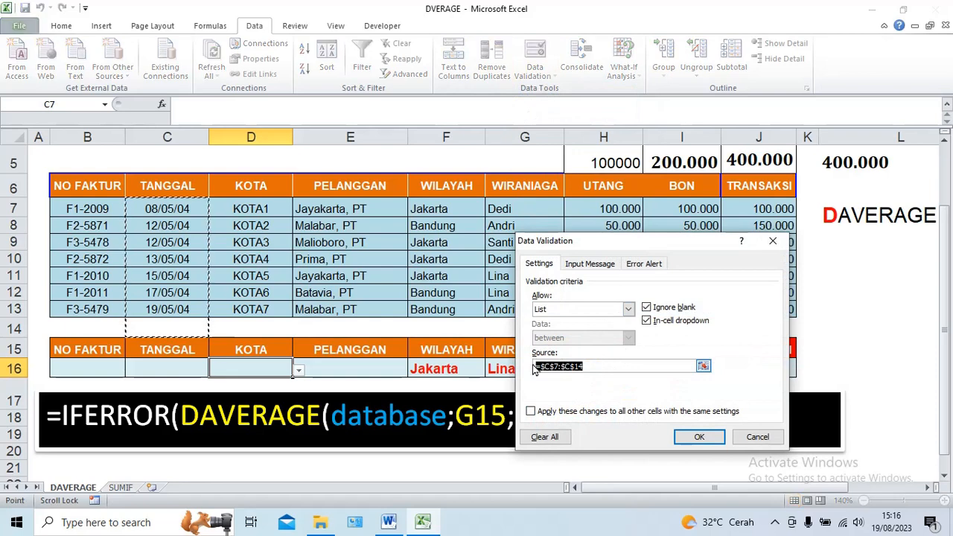
{"action": "key", "text": "BackSpace"}
{"action": "left_click_drag", "start_coordinate": [245, 209], "coordinate": [228, 322]}
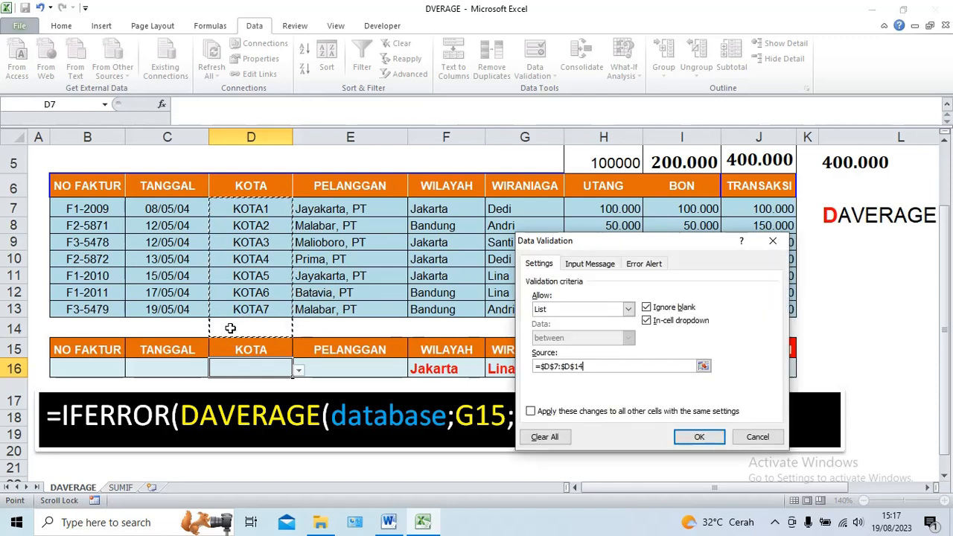
{"action": "left_click", "coordinate": [700, 438]}
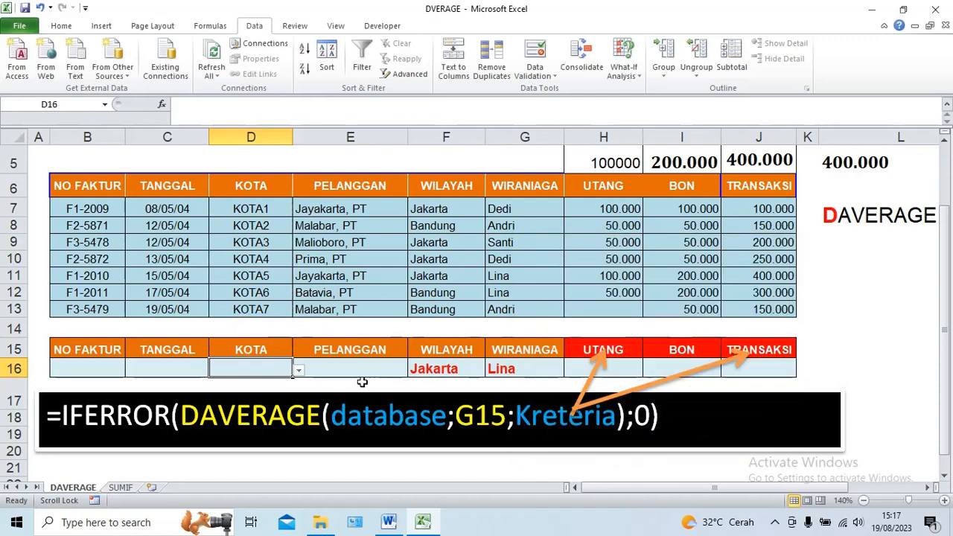
{"action": "left_click", "coordinate": [298, 372]}
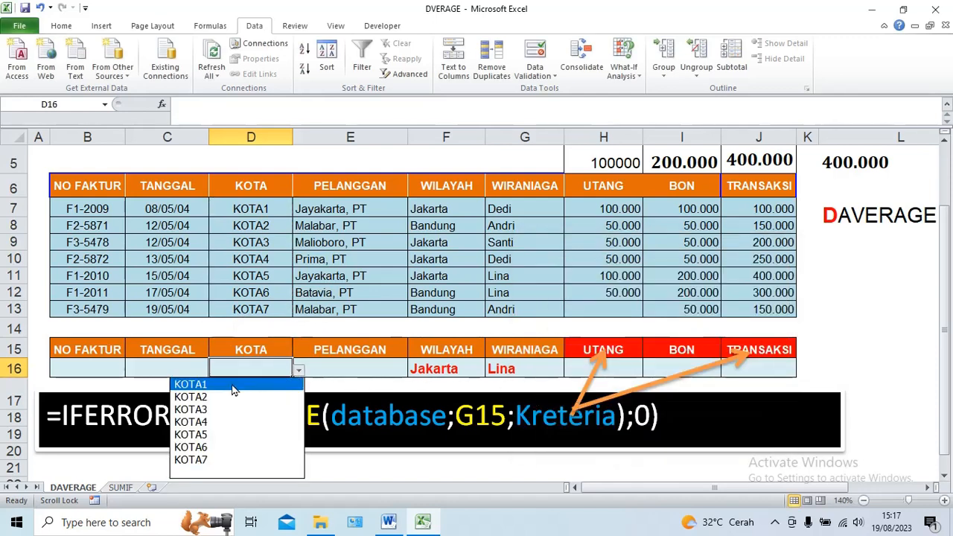
{"action": "left_click", "coordinate": [191, 385]}
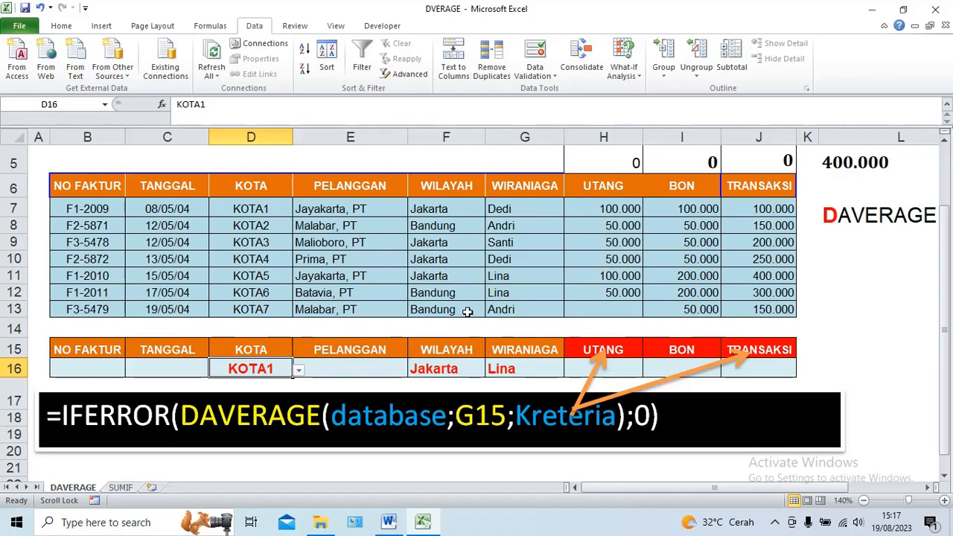
Highlight cells D11:G11 of the KOTA5 record with a yellow fill.
{"action": "left_click_drag", "start_coordinate": [526, 277], "coordinate": [255, 276]}
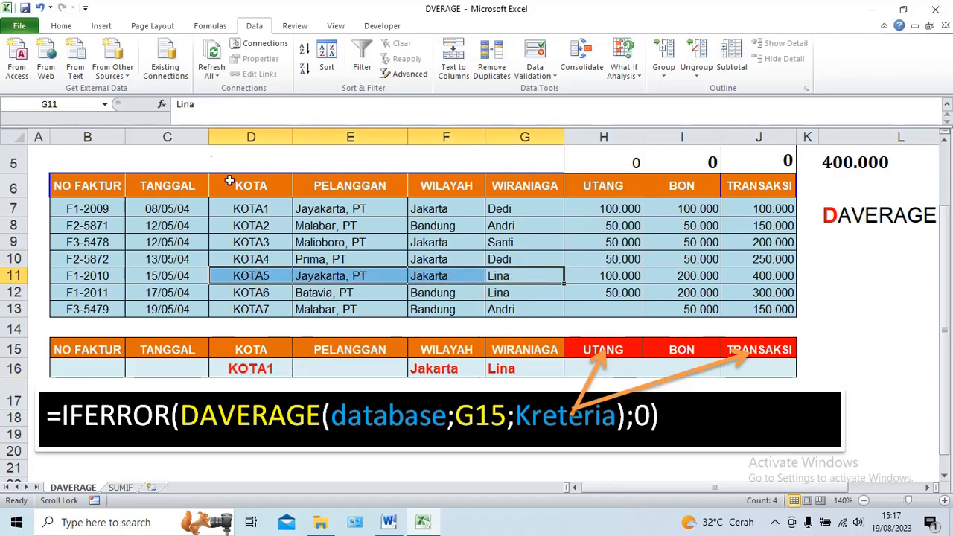
{"action": "left_click", "coordinate": [64, 26]}
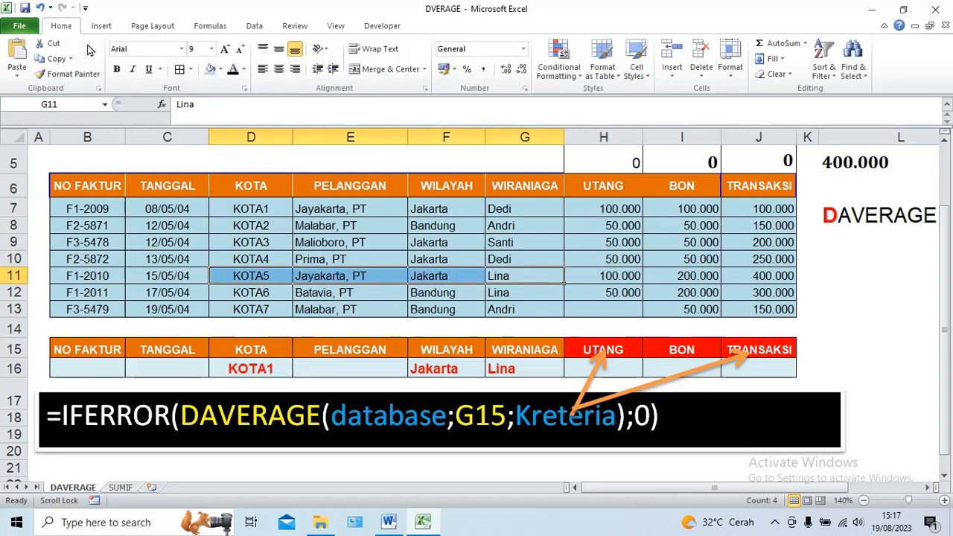
{"action": "left_click", "coordinate": [220, 69]}
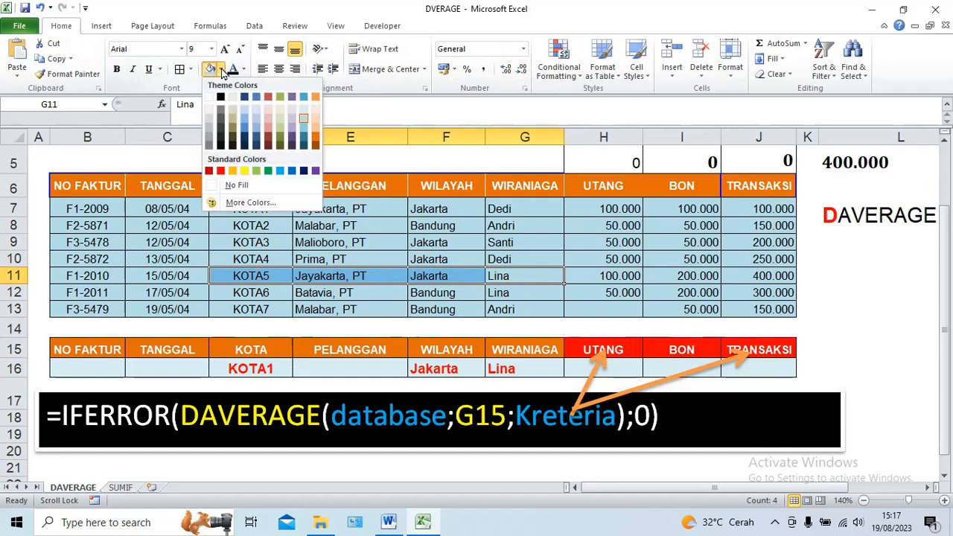
{"action": "left_click", "coordinate": [248, 172]}
Change the KOTA criterion in D16 to KOTA5.
{"action": "left_click", "coordinate": [277, 365]}
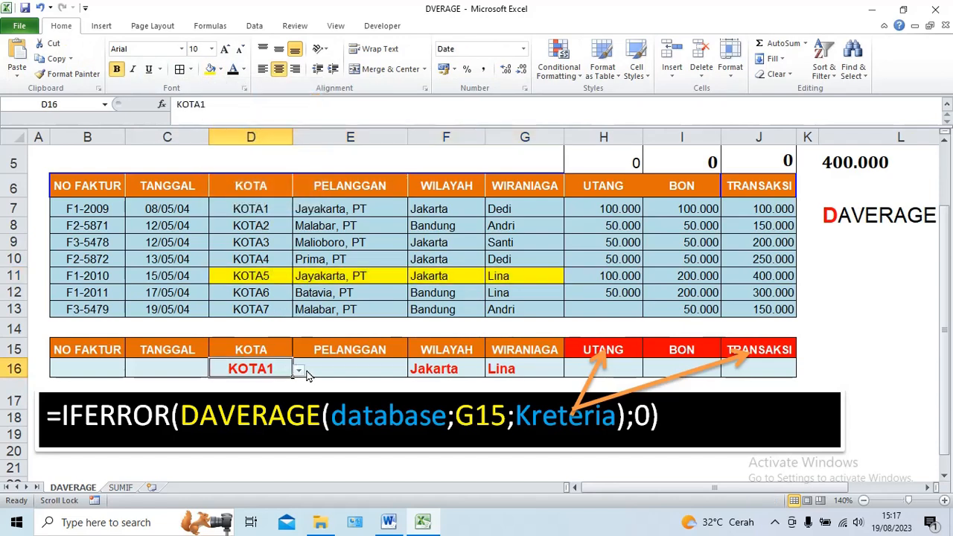
{"action": "left_click", "coordinate": [298, 371]}
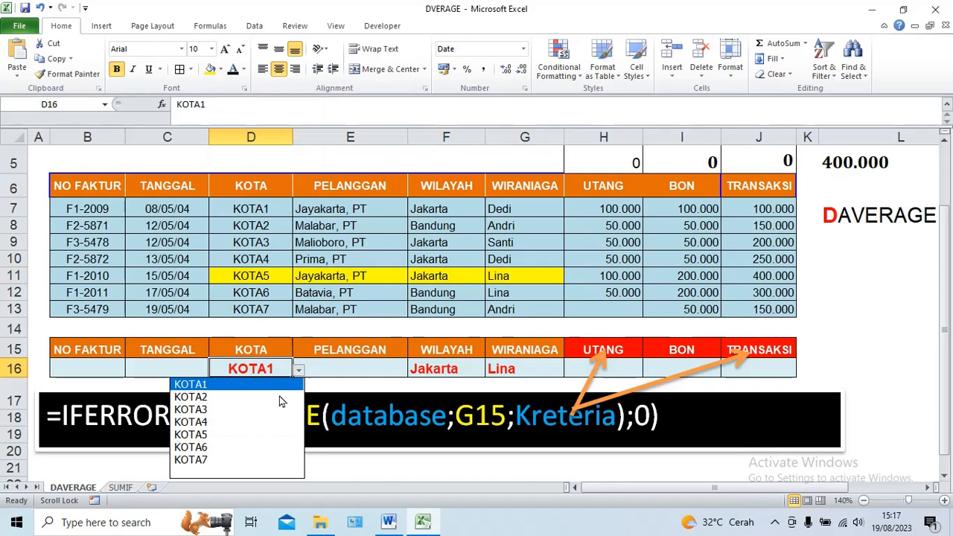
{"action": "left_click", "coordinate": [202, 434]}
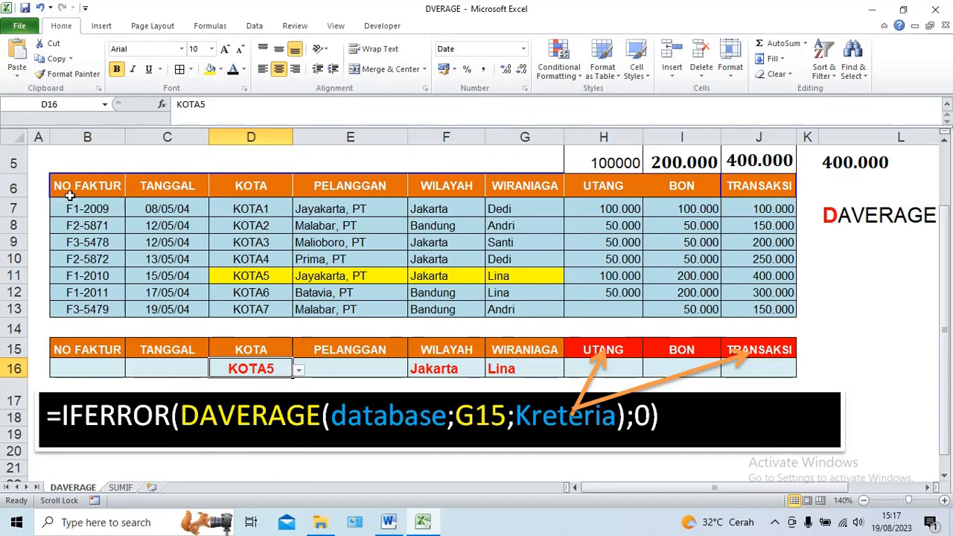
{"action": "scroll", "coordinate": [72, 192], "scroll_direction": "up", "scroll_amount": 1}
{"action": "scroll", "coordinate": [72, 192], "scroll_direction": "up", "scroll_amount": 1}
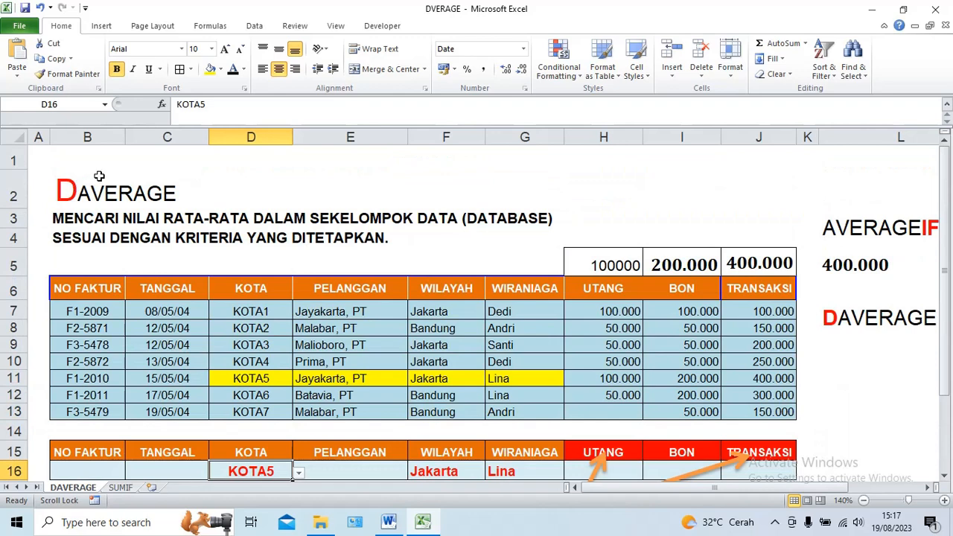
{"action": "scroll", "coordinate": [99, 176], "scroll_direction": "down", "scroll_amount": 2}
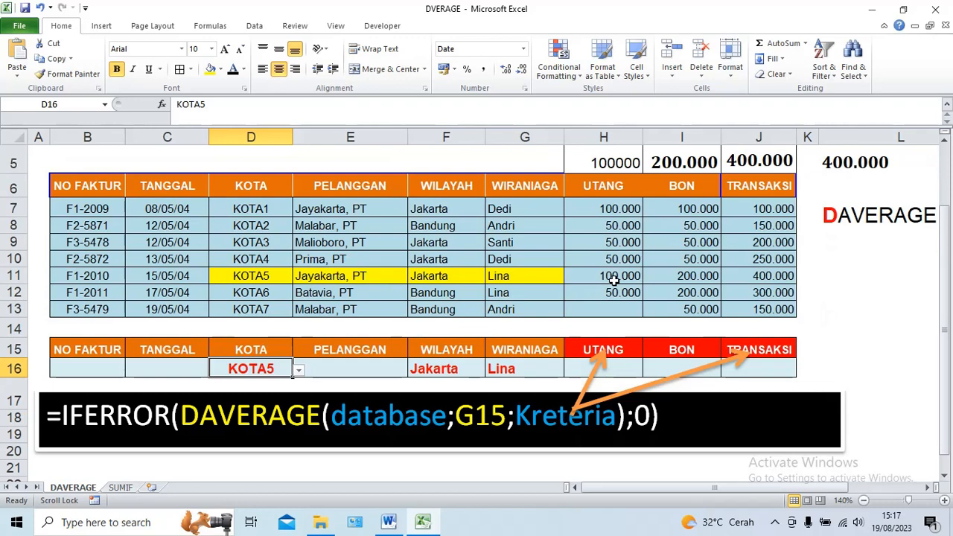
{"action": "key", "text": "ctrl+End"}
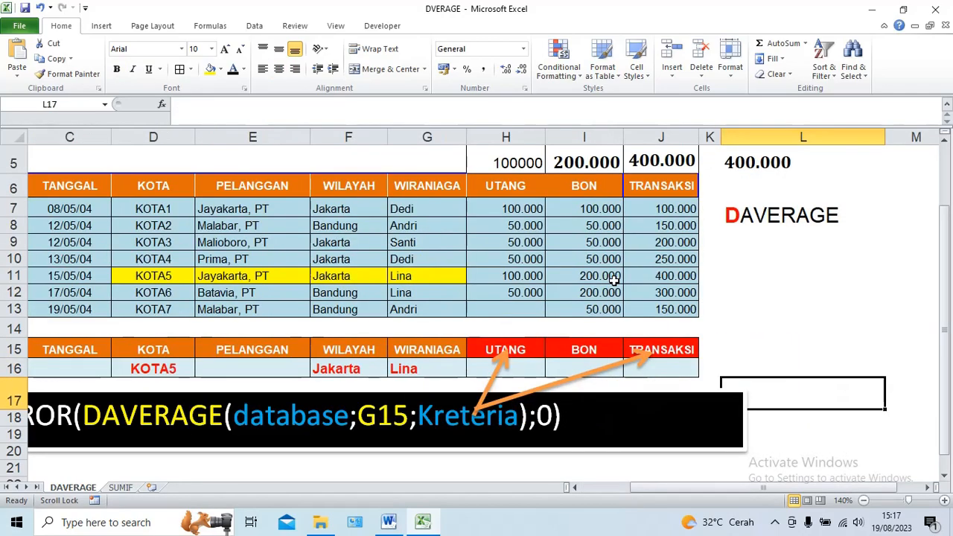